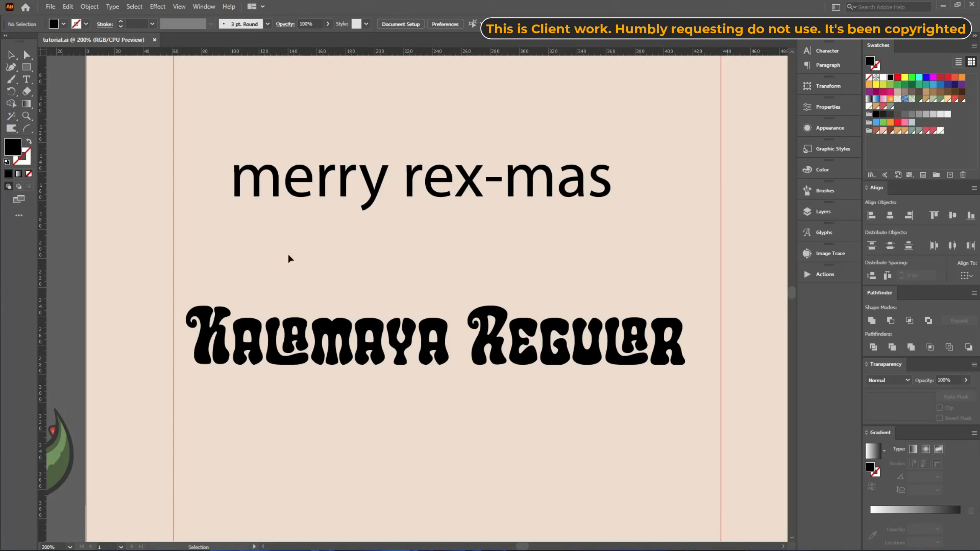
- Move the Kalamaya Regular font sample off the artboard, to the right of its upper part
{"action": "left_click_drag", "start_coordinate": [195, 135], "coordinate": [664, 252]}
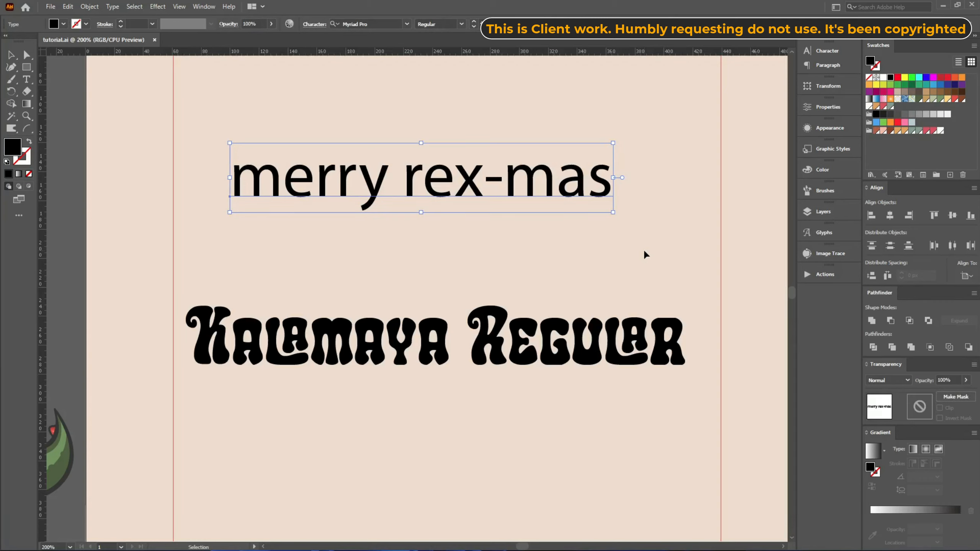
{"action": "scroll", "coordinate": [276, 299], "scroll_direction": "down", "scroll_amount": 2}
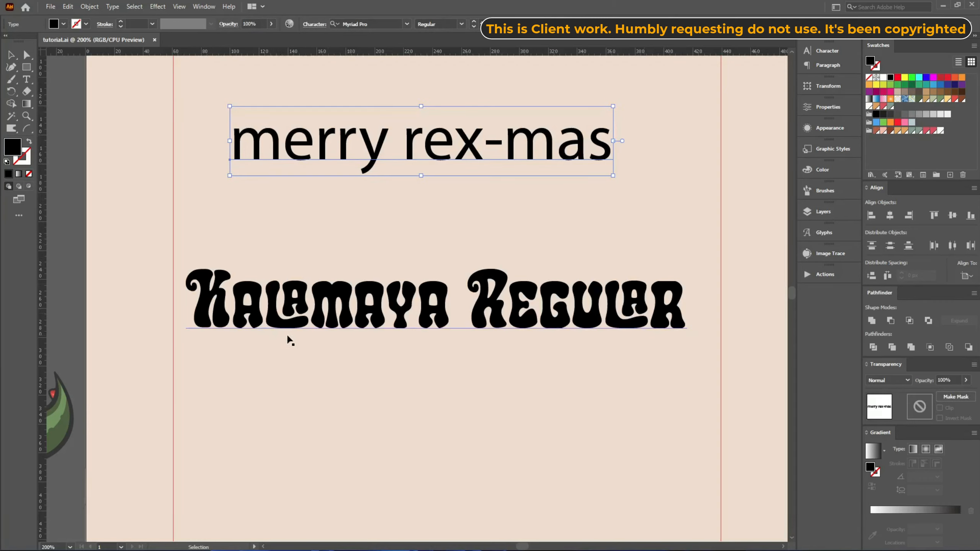
{"action": "left_click_drag", "start_coordinate": [658, 369], "coordinate": [432, 288]}
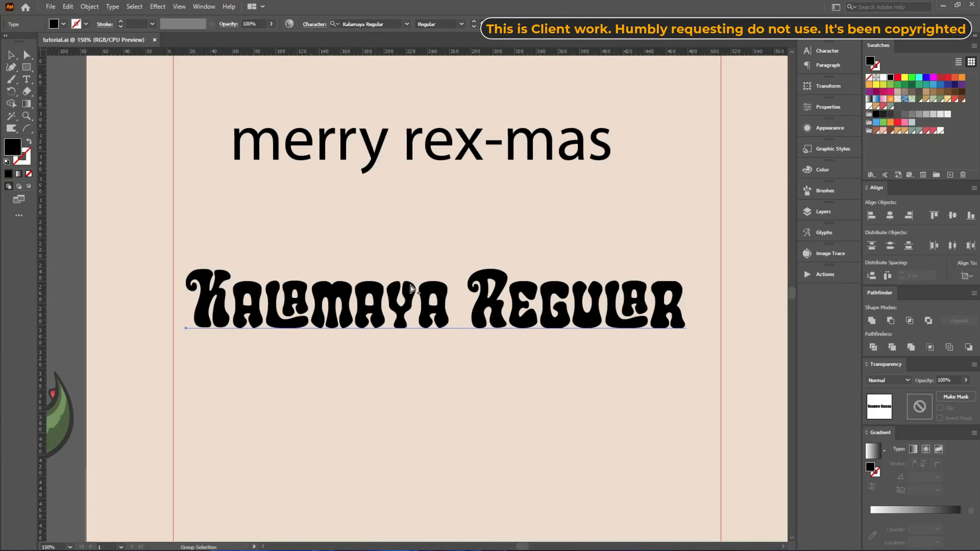
{"action": "scroll", "coordinate": [411, 286], "scroll_direction": "down", "scroll_amount": 2}
{"action": "left_click_drag", "start_coordinate": [383, 292], "coordinate": [656, 169]}
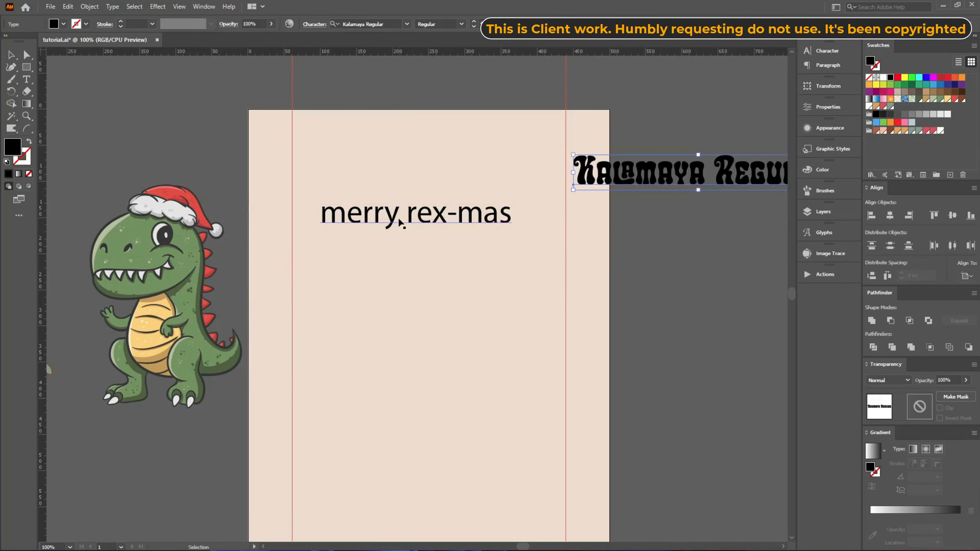
- Move the merry rex-mas text higher and place the dinosaur illustration below it on the artboard to examine its style
{"action": "left_click_drag", "start_coordinate": [401, 221], "coordinate": [418, 127]}
{"action": "left_click_drag", "start_coordinate": [168, 241], "coordinate": [403, 265]}
{"action": "left_click", "coordinate": [498, 266]}
{"action": "key", "text": "a"}
{"action": "scroll", "coordinate": [436, 271], "scroll_direction": "up", "scroll_amount": 3}
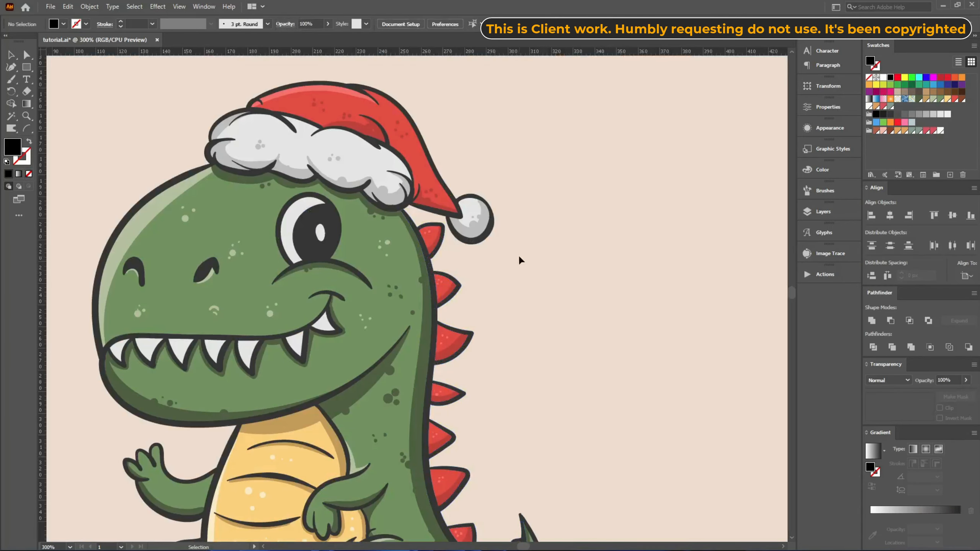
{"action": "scroll", "coordinate": [540, 275], "scroll_direction": "down", "scroll_amount": 1}
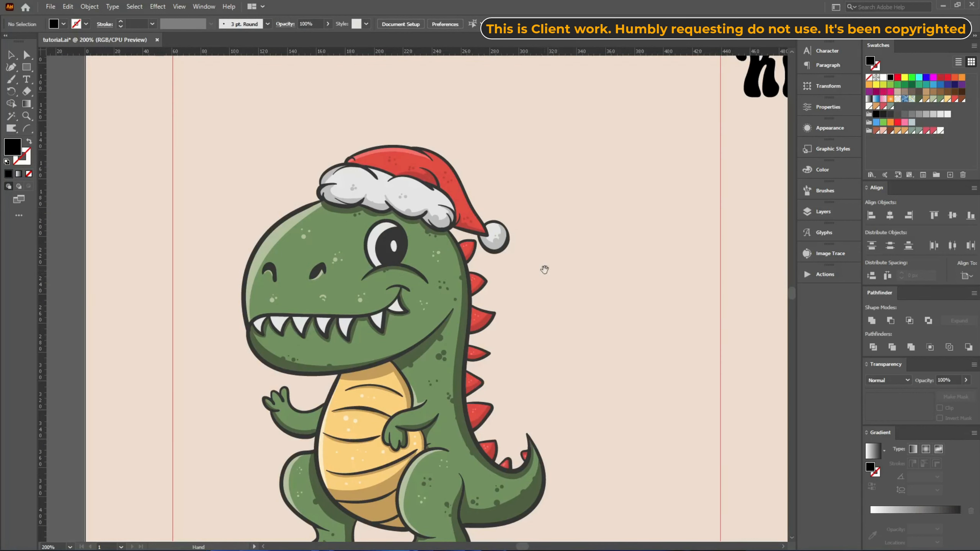
{"action": "left_click_drag", "start_coordinate": [543, 269], "coordinate": [508, 206]}
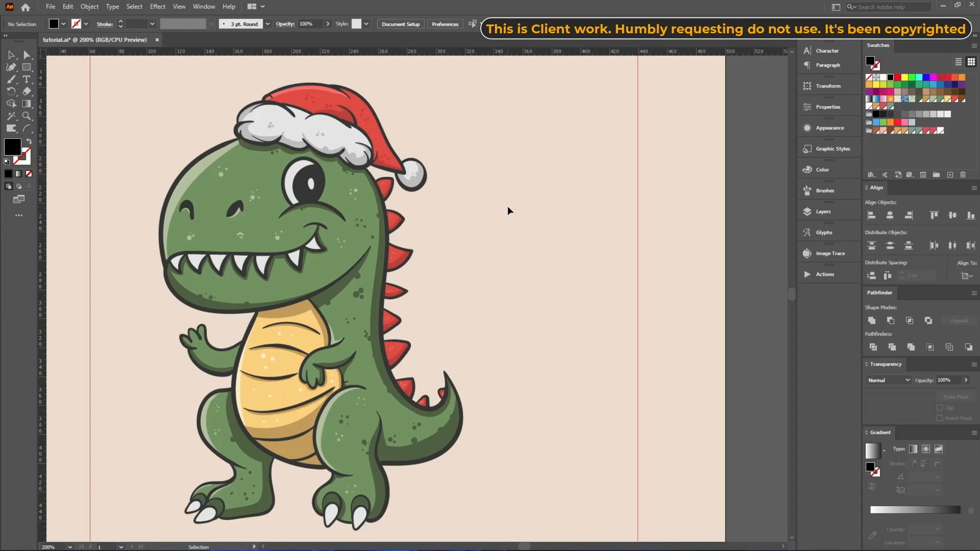
{"action": "scroll", "coordinate": [508, 207], "scroll_direction": "down", "scroll_amount": 2}
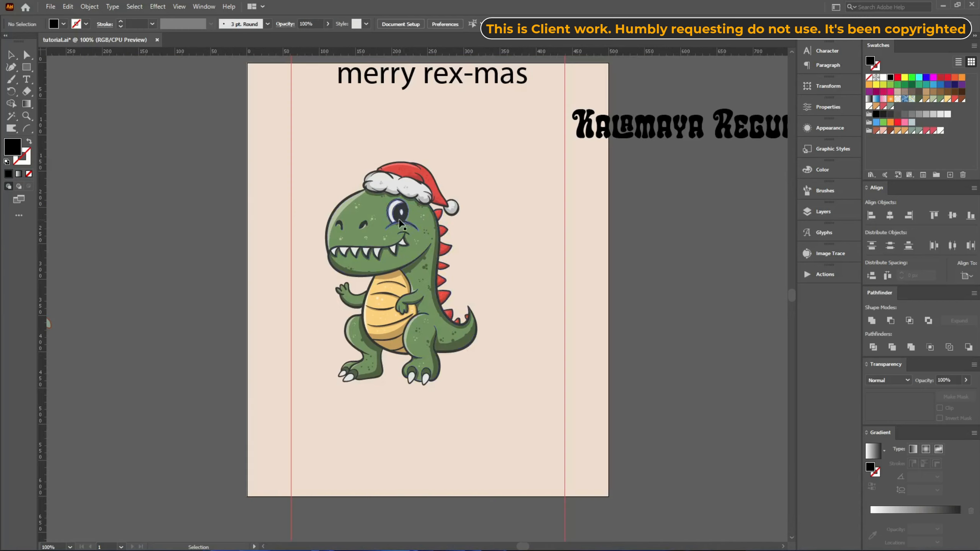
- Move the dinosaur off the artboard, and bring the merry rex-mas text and the Kalamaya Regular sample onto its middle area
{"action": "left_click_drag", "start_coordinate": [409, 214], "coordinate": [159, 164]}
{"action": "left_click_drag", "start_coordinate": [403, 77], "coordinate": [419, 261]}
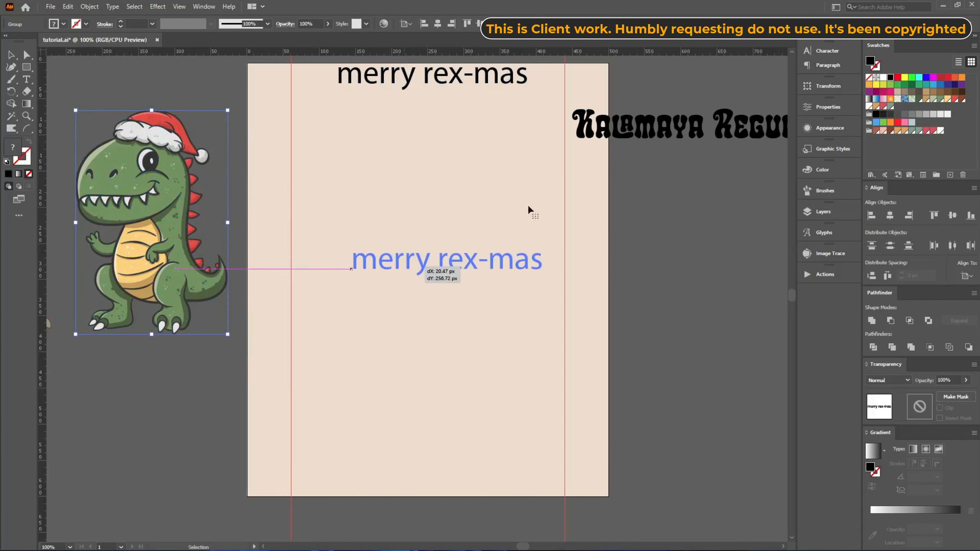
{"action": "left_click_drag", "start_coordinate": [656, 123], "coordinate": [451, 143]}
- Break the merry rex-mas text into two lines, with rex-mas on the second line
{"action": "scroll", "coordinate": [450, 257], "scroll_direction": "up", "scroll_amount": 2}
{"action": "key", "text": "t"}
{"action": "left_click_drag", "start_coordinate": [402, 287], "coordinate": [433, 283]}
{"action": "key", "text": "Return"}
{"action": "key", "text": "Escape"}
- Run the divideTextFrame script on the two-line text to split it into separate text objects
{"action": "left_click", "coordinate": [50, 6]}
{"action": "mouse_move", "coordinate": [116, 239]}
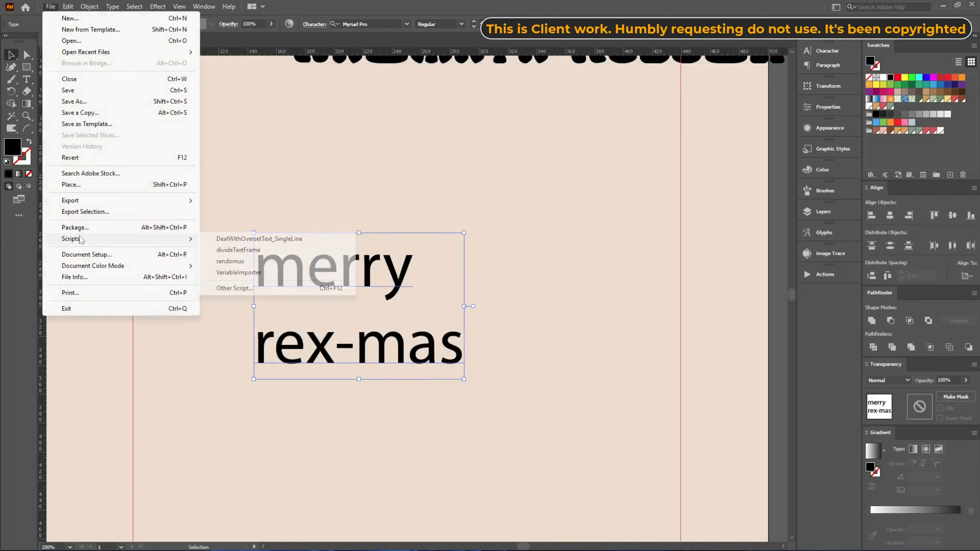
{"action": "left_click", "coordinate": [247, 253]}
- Apply the Kalamaya Regular sample's font styling to both the merry and rex-mas text objects with the Eyedropper
{"action": "left_click_drag", "start_coordinate": [182, 204], "coordinate": [415, 453]}
{"action": "scroll", "coordinate": [417, 444], "scroll_direction": "up", "scroll_amount": 3}
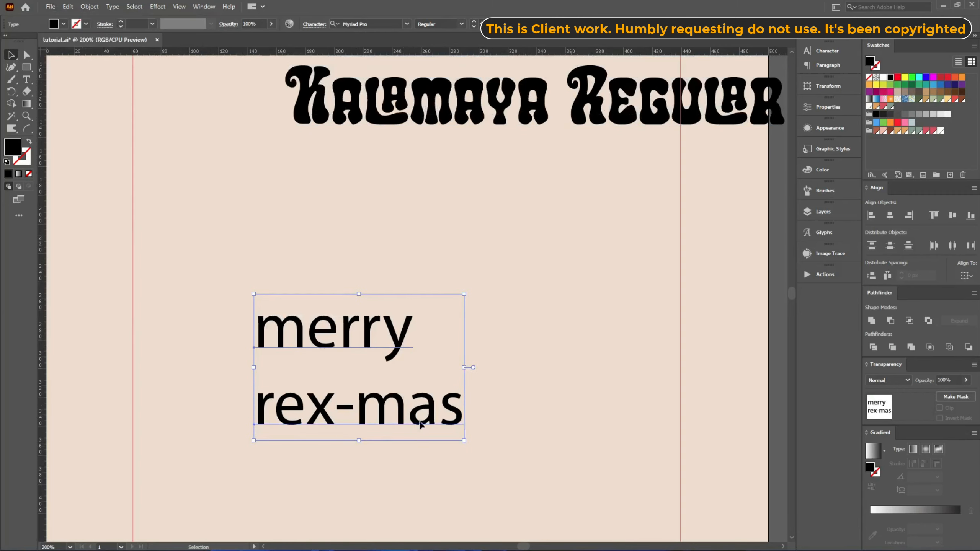
{"action": "key", "text": "i"}
{"action": "left_click", "coordinate": [423, 135]}
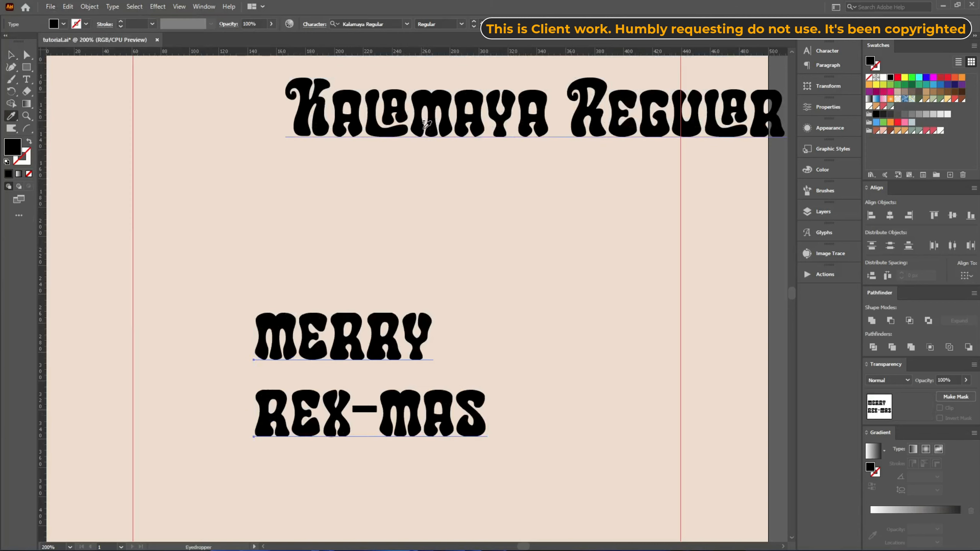
- Delete the Kalamaya Regular font sample from the artboard
{"action": "key", "text": "v"}
{"action": "left_click", "coordinate": [416, 97]}
{"action": "key", "text": "Delete"}
{"action": "scroll", "coordinate": [339, 154], "scroll_direction": "down", "scroll_amount": 3}
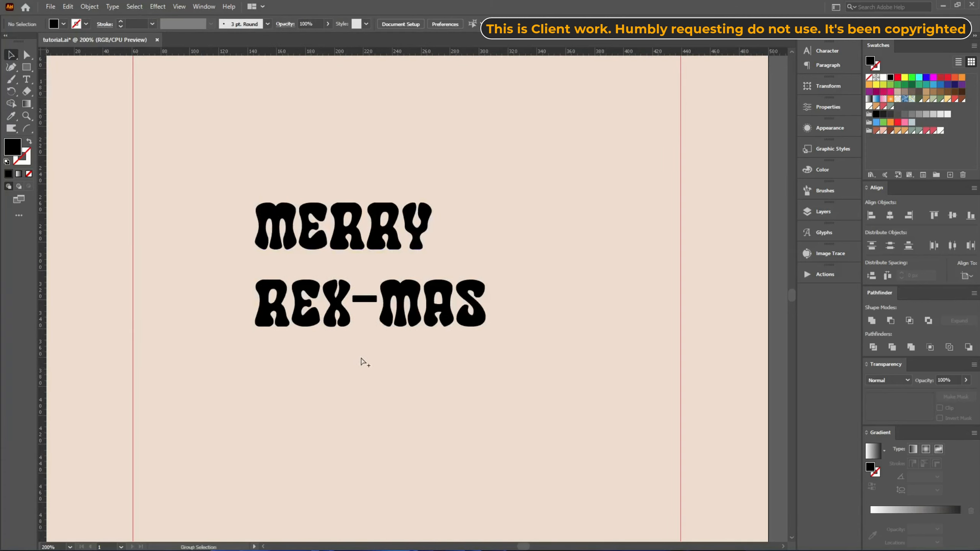
{"action": "scroll", "coordinate": [365, 329], "scroll_direction": "up", "scroll_amount": 4}
{"action": "scroll", "coordinate": [374, 323], "scroll_direction": "down", "scroll_amount": 4}
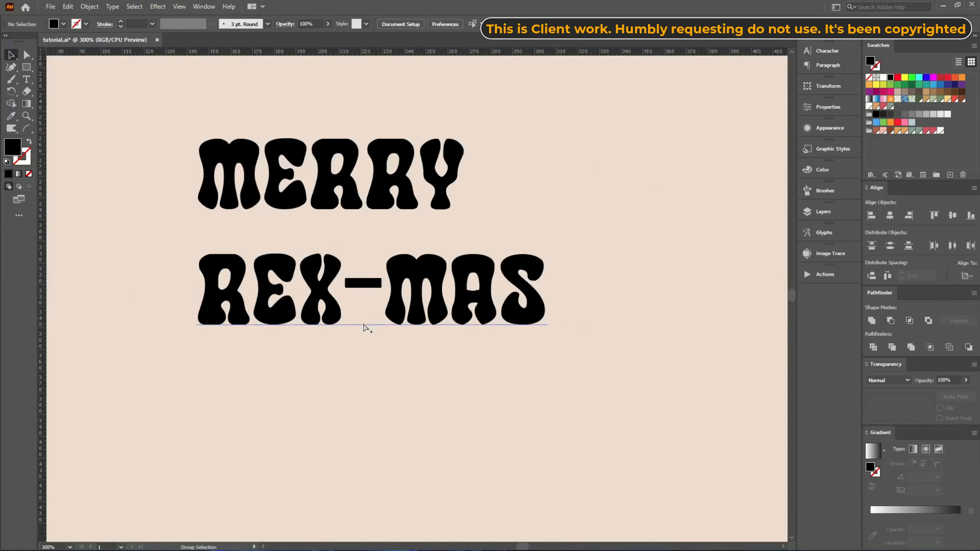
{"action": "scroll", "coordinate": [367, 309], "scroll_direction": "up", "scroll_amount": 3}
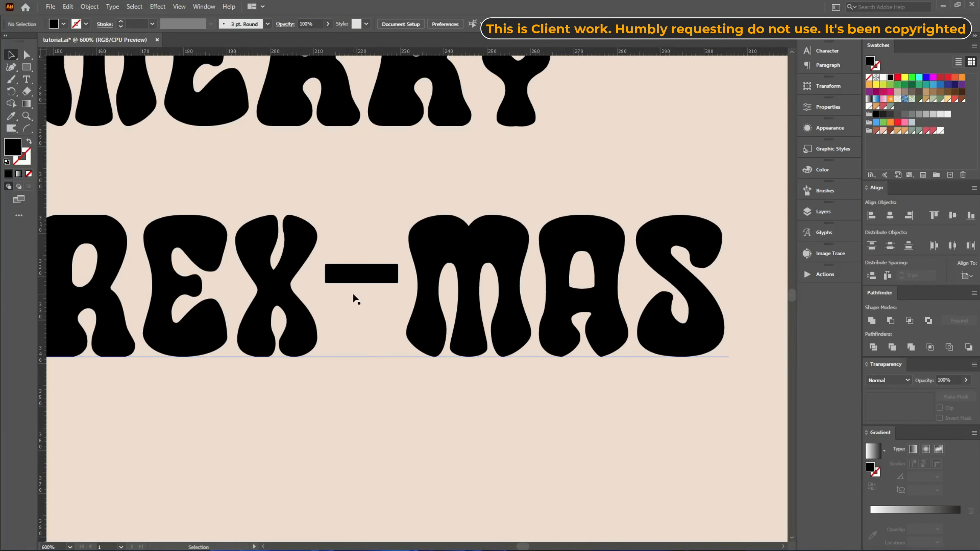
{"action": "key", "text": "t"}
{"action": "left_click_drag", "start_coordinate": [329, 286], "coordinate": [404, 273]}
{"action": "left_click", "coordinate": [346, 280]}
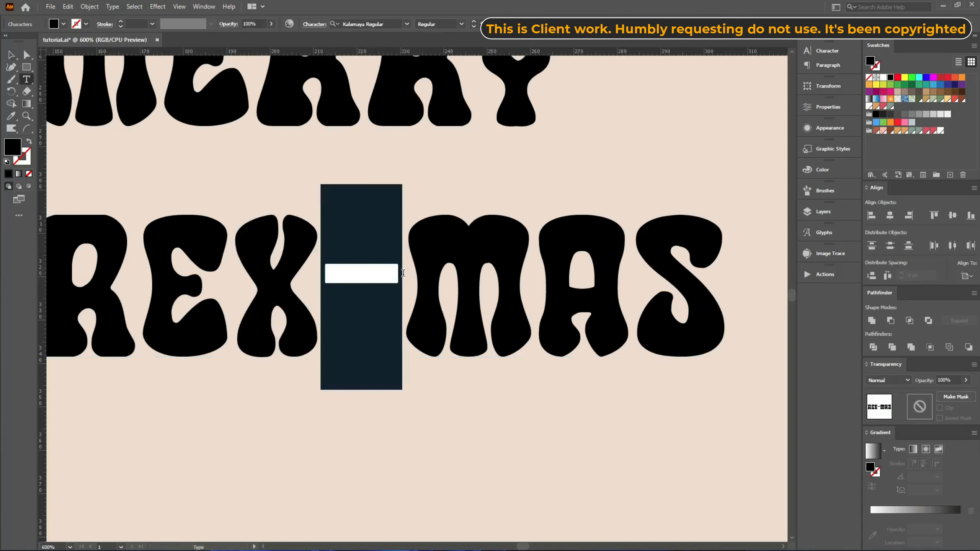
{"action": "type", "text": "V"}
{"action": "key", "text": "Escape"}
{"action": "key", "text": "ctrl+z"}
{"action": "left_click", "coordinate": [404, 409]}
{"action": "key", "text": "ctrl+minus"}
{"action": "key", "text": "ctrl+minus"}
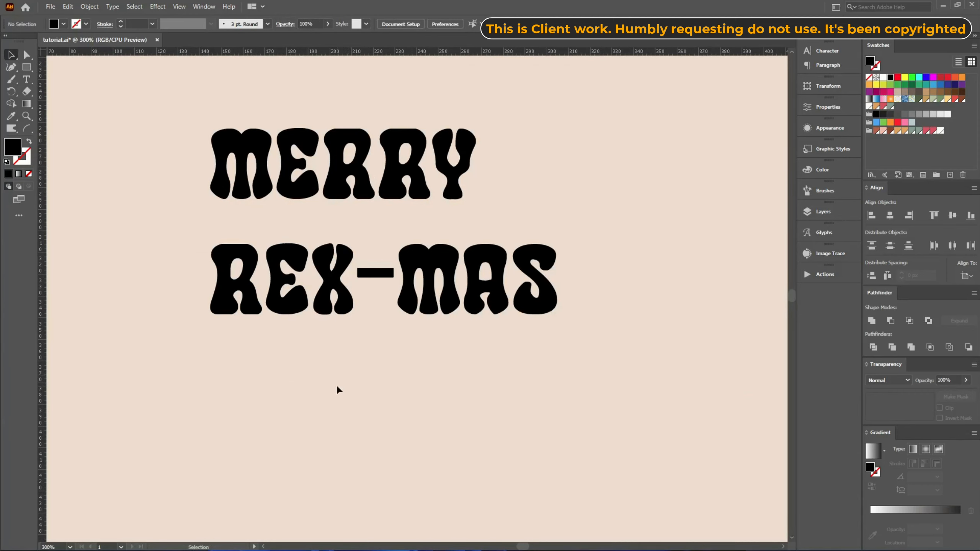
- Create a separate letter I in Kalamaya Regular and place it just below the hyphen of REX-MAS
{"action": "key", "text": "t"}
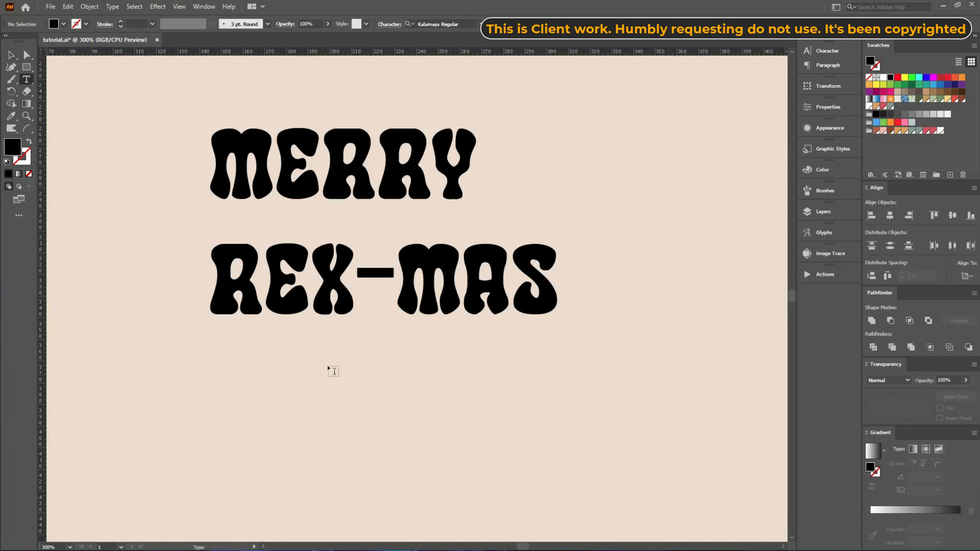
{"action": "left_click", "coordinate": [328, 365]}
{"action": "left_click_drag", "start_coordinate": [478, 335], "coordinate": [253, 436]}
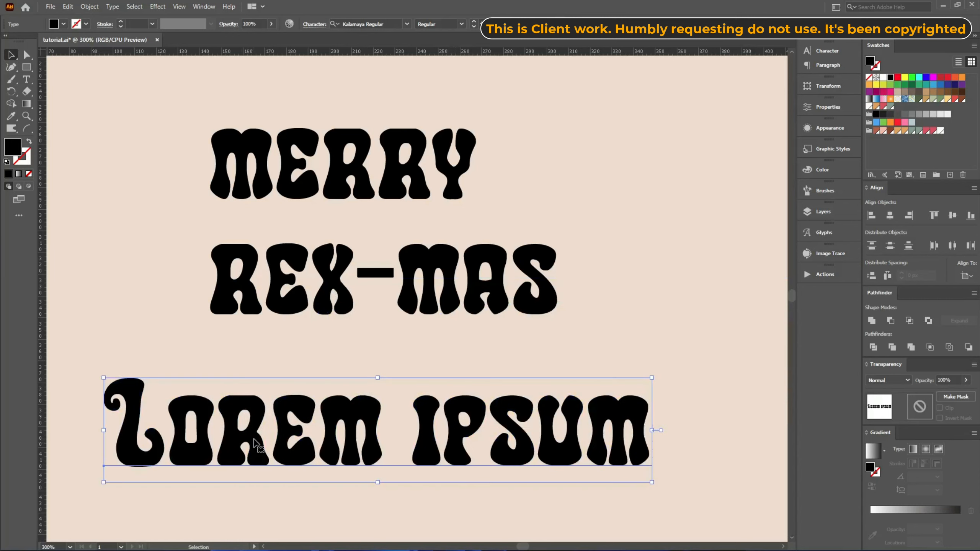
{"action": "key", "text": "ctrl+z"}
{"action": "key", "text": "ctrl+a"}
{"action": "key", "text": "i"}
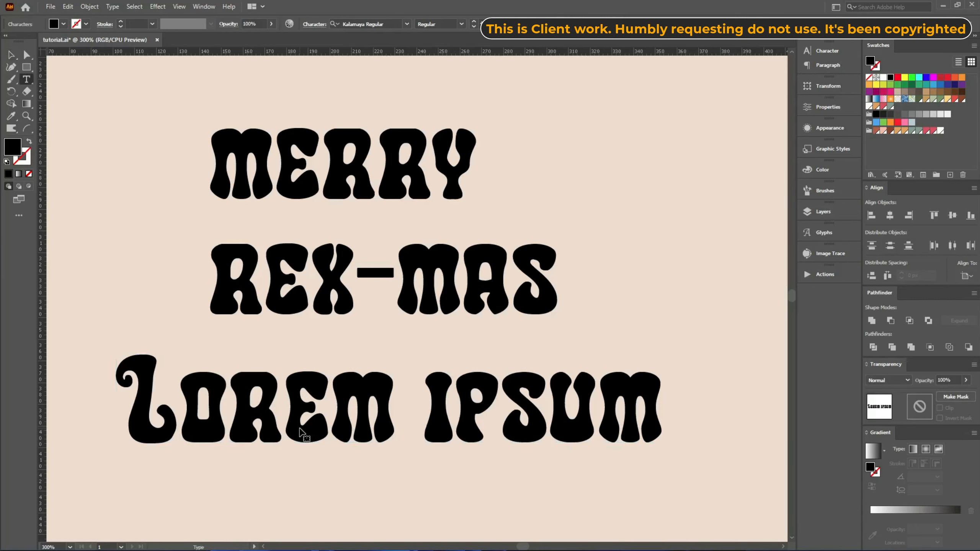
{"action": "key", "text": "ctrl+z"}
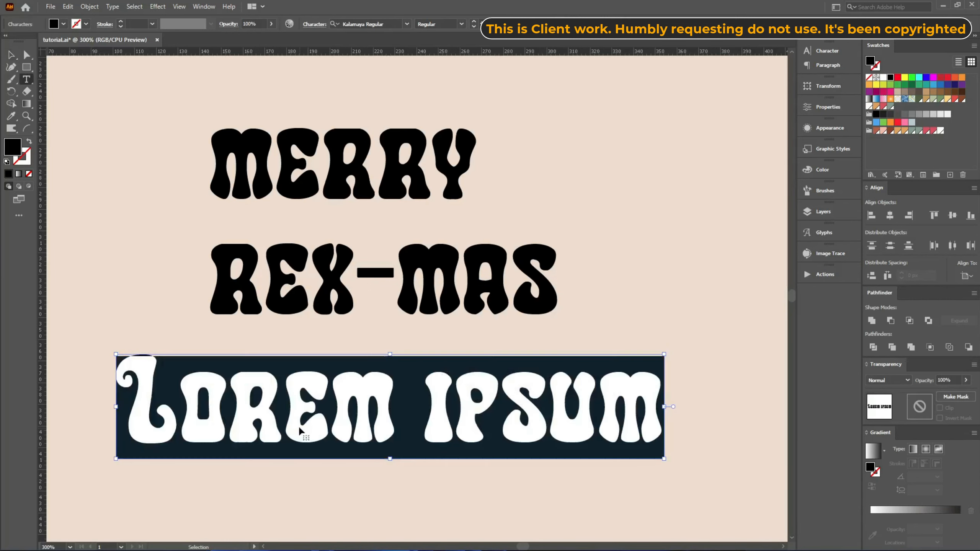
{"action": "type", "text": "I"}
{"action": "key", "text": "Escape"}
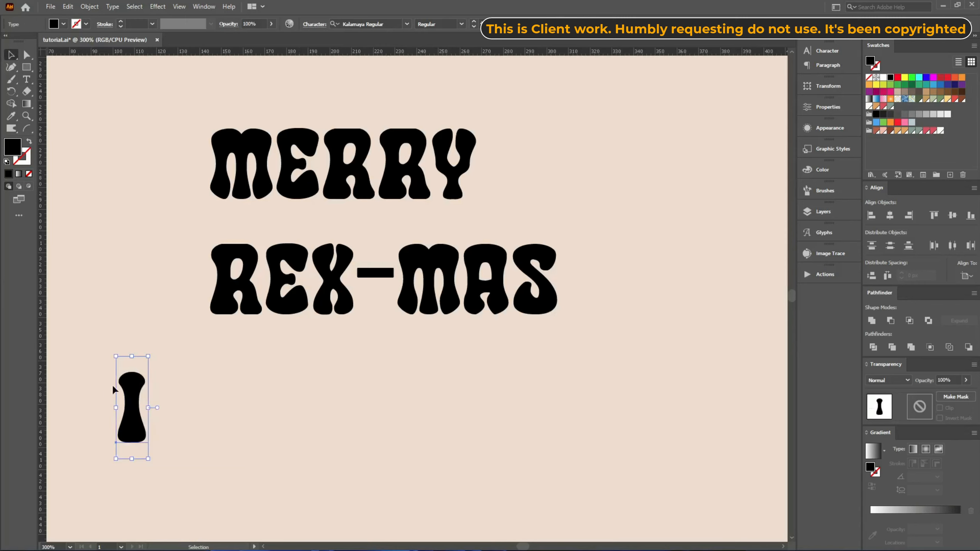
{"action": "left_click_drag", "start_coordinate": [113, 388], "coordinate": [372, 309]}
{"action": "scroll", "coordinate": [372, 309], "scroll_direction": "up", "scroll_amount": 3}
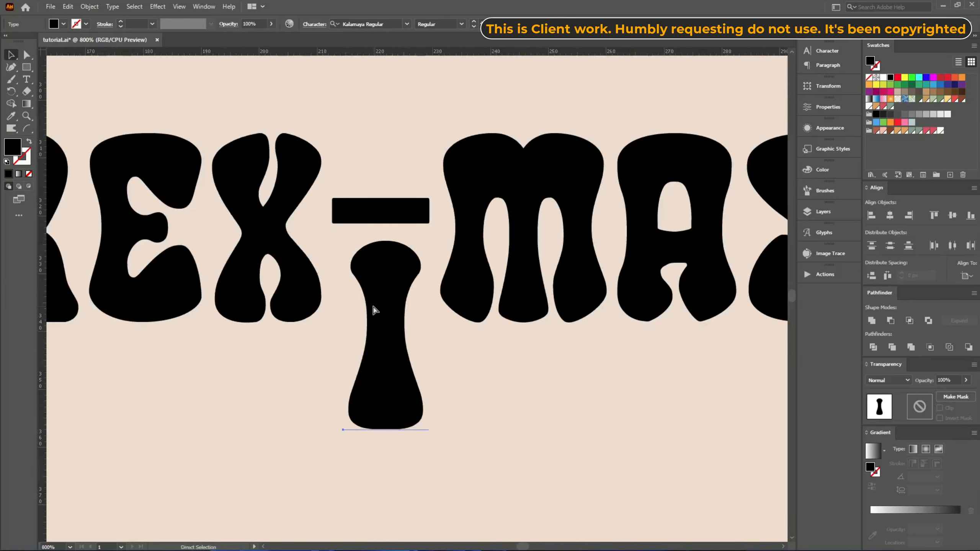
- Convert MERRY, REX-MAS and the letter I from live text to outlines
{"action": "scroll", "coordinate": [374, 309], "scroll_direction": "down", "scroll_amount": 3}
{"action": "left_click_drag", "start_coordinate": [579, 420], "coordinate": [179, 144]}
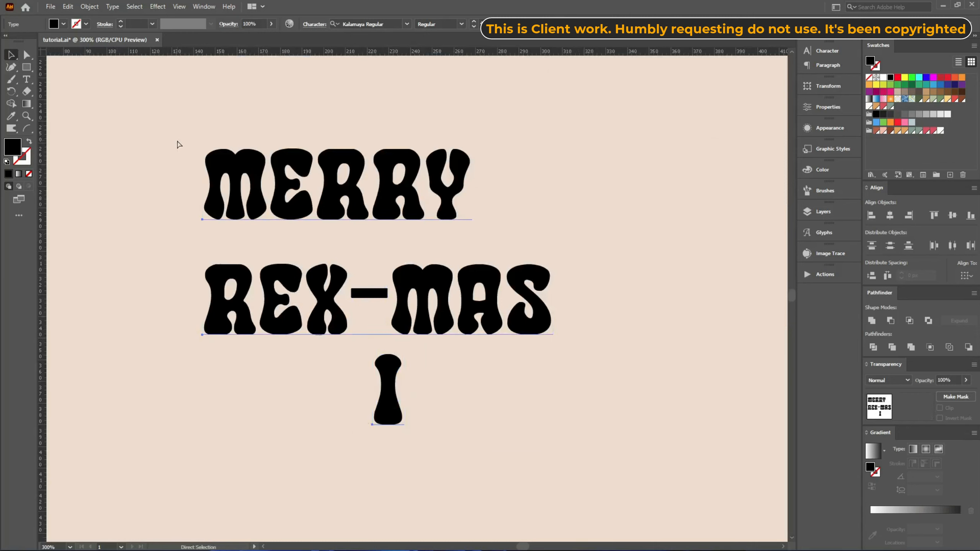
{"action": "key", "text": "ctrl+g"}
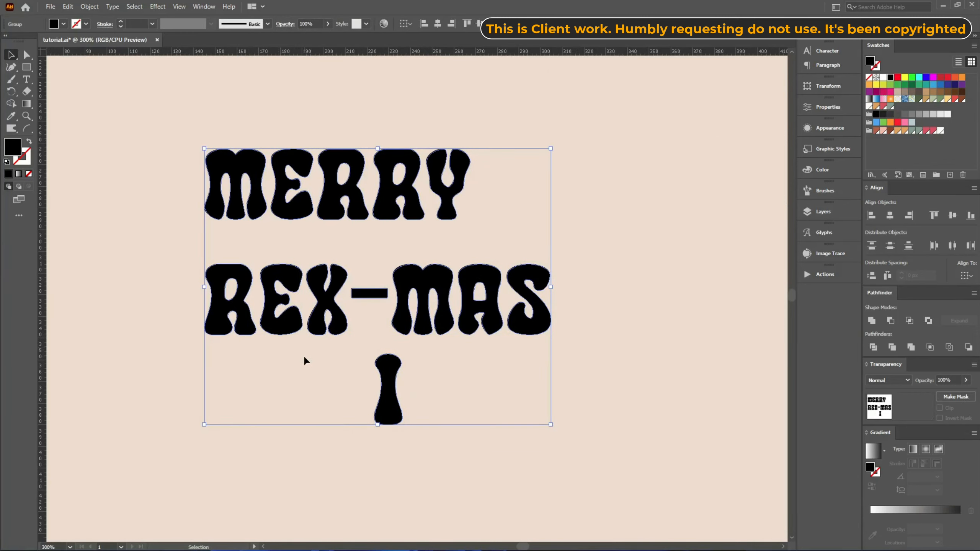
- Cut the outlined letter I, delete the hyphen inside the REX-MAS group and paste the I there in its place
{"action": "key", "text": "a"}
{"action": "left_click_drag", "start_coordinate": [305, 361], "coordinate": [470, 479]}
{"action": "key", "text": "Delete"}
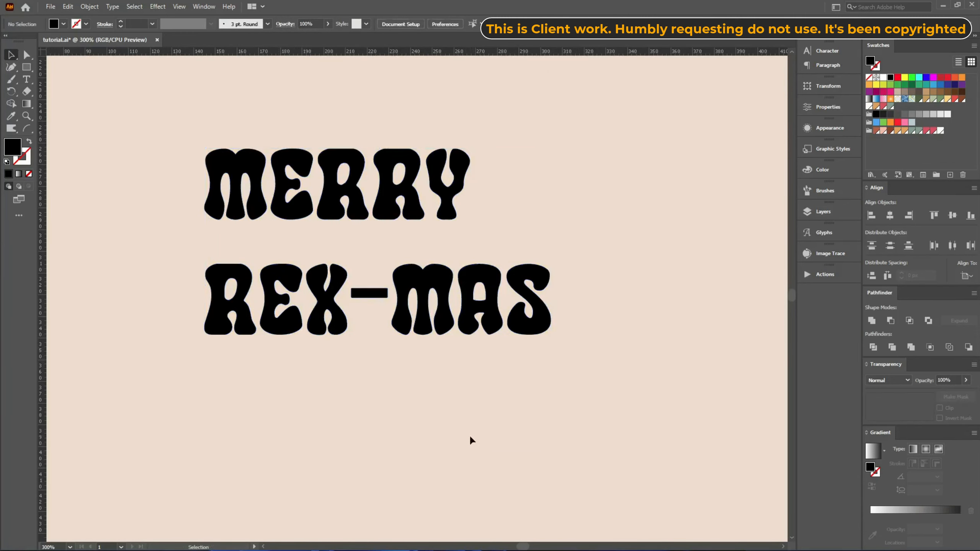
{"action": "scroll", "coordinate": [350, 282], "scroll_direction": "up", "scroll_amount": 4}
{"action": "double_click", "coordinate": [357, 292]}
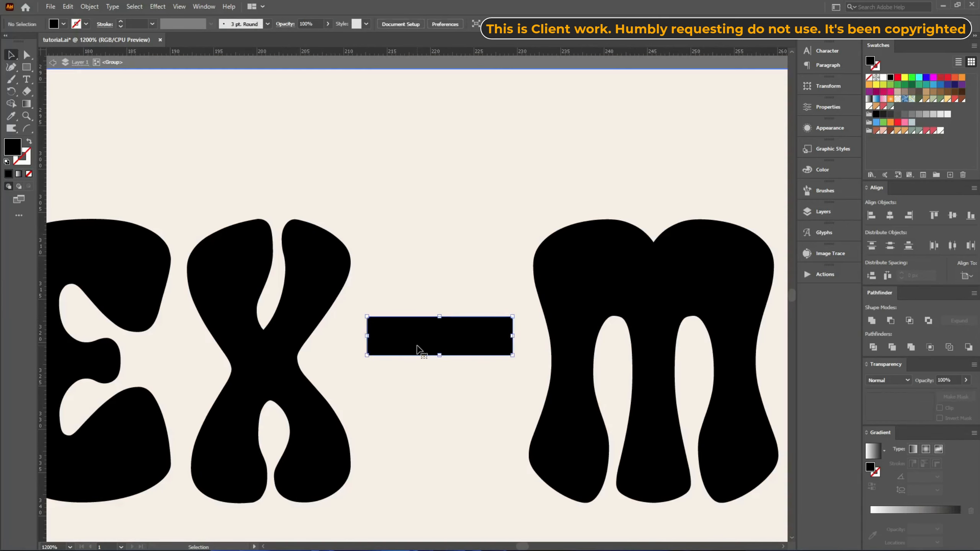
{"action": "key", "text": "Delete"}
{"action": "key", "text": "ctrl+v"}
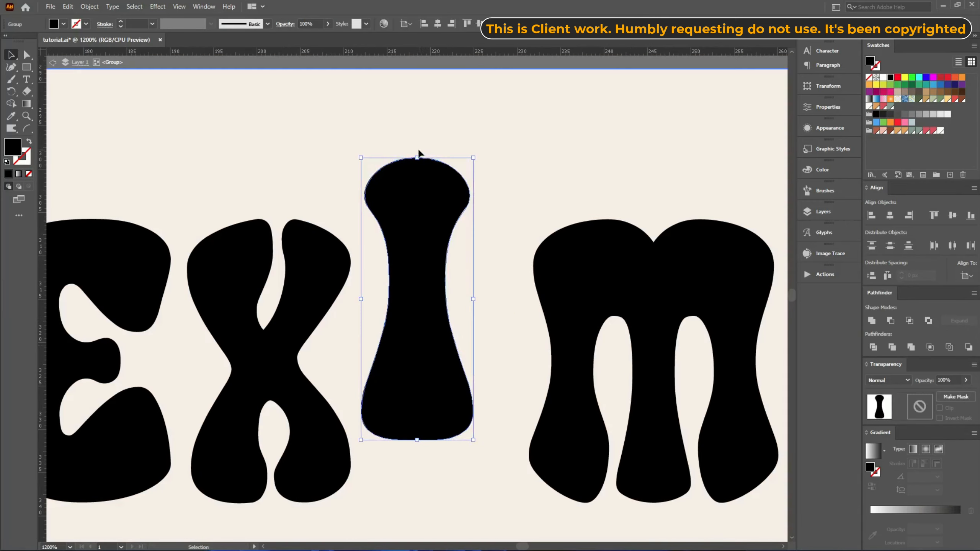
- Rotate the pasted I to horizontal and scale it to fit as a hyphen between X and M, vertically centred on the M
{"action": "left_click_drag", "start_coordinate": [415, 154], "coordinate": [437, 313]}
{"action": "left_click_drag", "start_coordinate": [411, 301], "coordinate": [496, 359]}
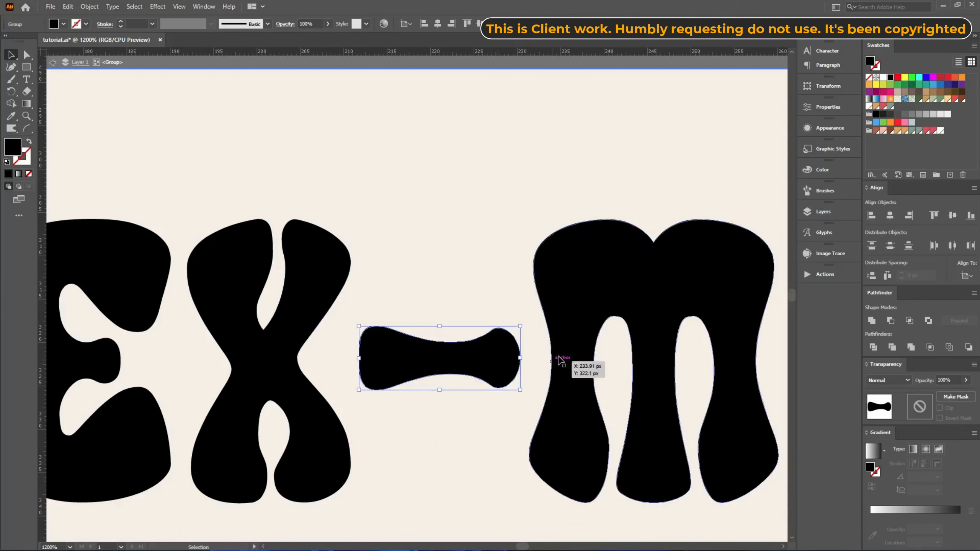
{"action": "left_click", "coordinate": [573, 287], "text": "shift"}
{"action": "left_click", "coordinate": [952, 215]}
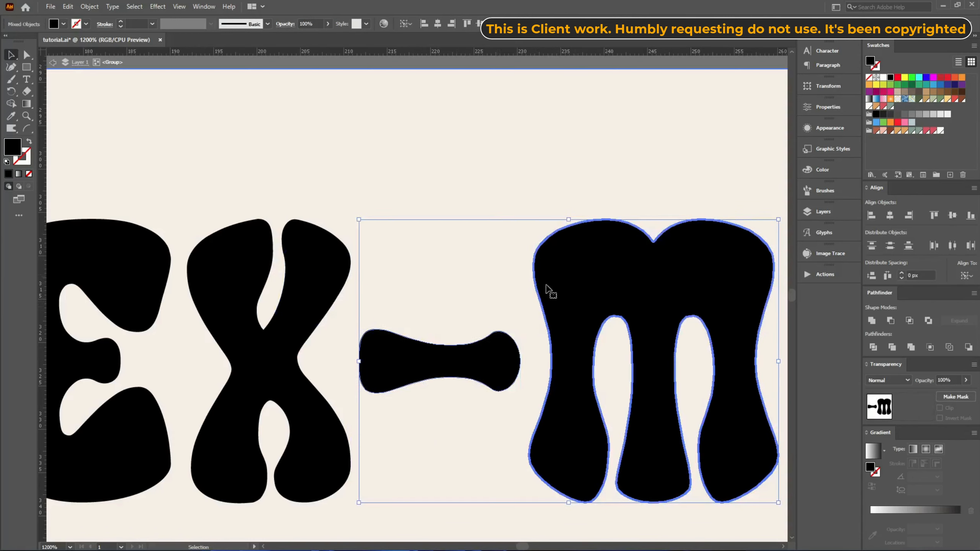
{"action": "left_click_drag", "start_coordinate": [454, 291], "coordinate": [513, 362]}
{"action": "double_click", "coordinate": [480, 438]}
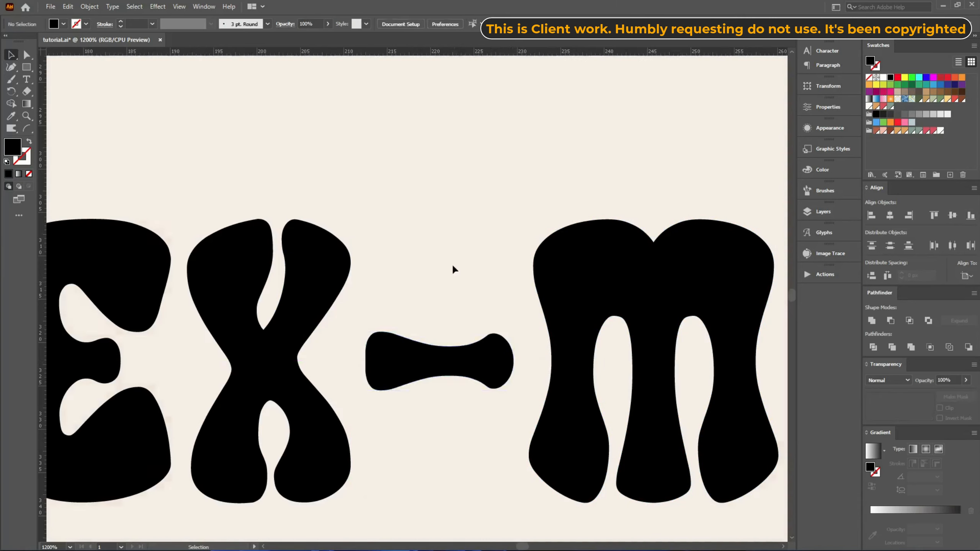
- Check the new hyphen within REX-MAS and save the document
{"action": "scroll", "coordinate": [451, 264], "scroll_direction": "down", "scroll_amount": 5}
{"action": "scroll", "coordinate": [447, 274], "scroll_direction": "up", "scroll_amount": 4}
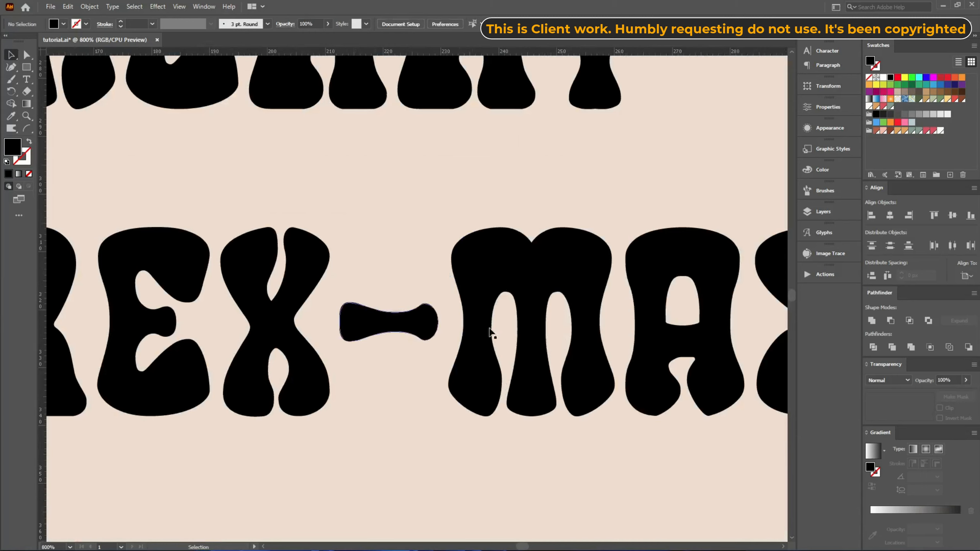
{"action": "key", "text": "ctrl+s"}
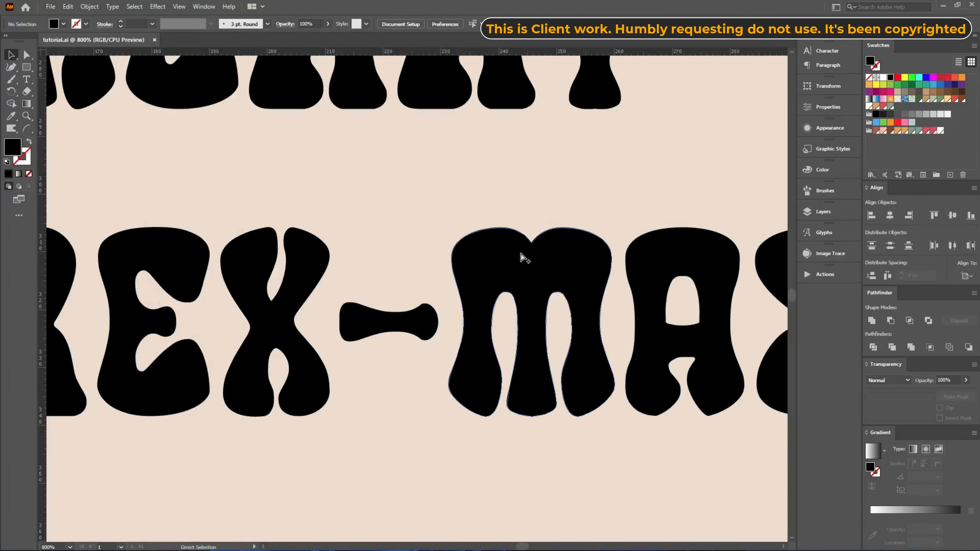
- Enlarge and position the MERRY lettering so it spans the full width between the two vertical guides
{"action": "scroll", "coordinate": [474, 281], "scroll_direction": "down", "scroll_amount": 3}
{"action": "left_click_drag", "start_coordinate": [501, 228], "coordinate": [675, 172]}
{"action": "scroll", "coordinate": [396, 370], "scroll_direction": "down", "scroll_amount": 2}
{"action": "scroll", "coordinate": [675, 171], "scroll_direction": "down", "scroll_amount": 3}
- Scale the REX-MAS lettering proportionally from its centre so it spans the width between the two vertical guides
{"action": "left_click_drag", "start_coordinate": [300, 256], "coordinate": [485, 373]}
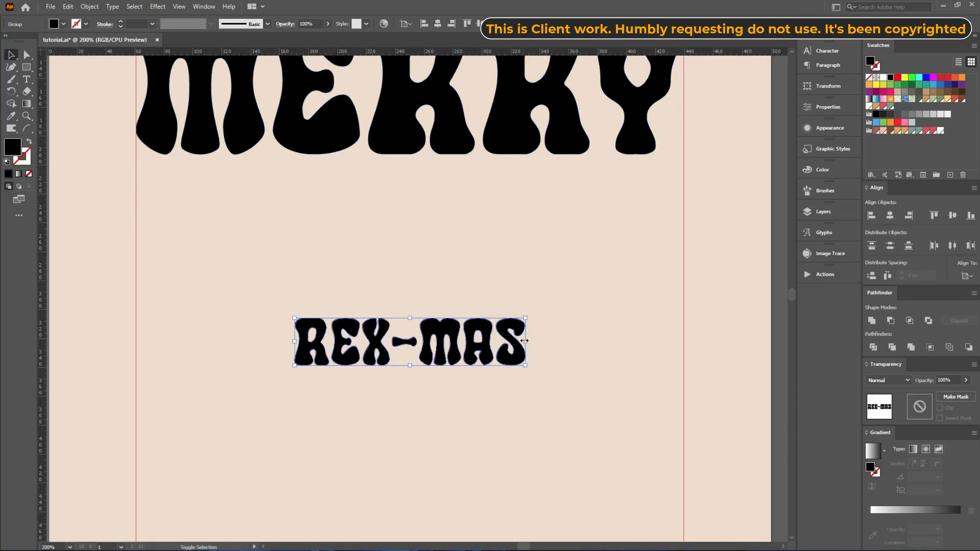
{"action": "left_click_drag", "start_coordinate": [524, 341], "coordinate": [685, 337]}
{"action": "key", "text": "ctrl+minus"}
{"action": "key", "text": "ctrl+minus"}
{"action": "key", "text": "ctrl+minus"}
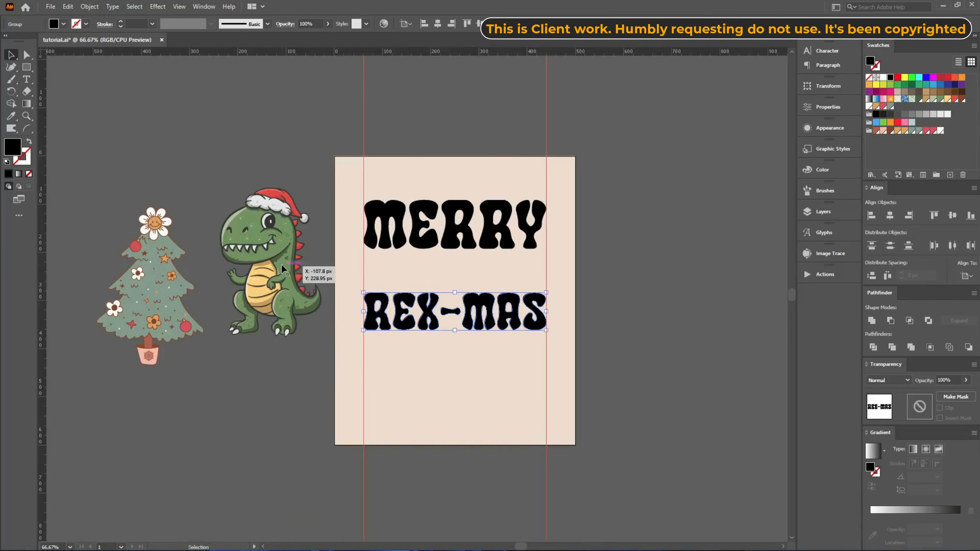
- Place the dinosaur on the artboard between the words, with MERRY moved above its hat and REX-MAS below its feet
{"action": "left_click_drag", "start_coordinate": [284, 269], "coordinate": [463, 305]}
{"action": "key", "text": "ctrl+plus"}
{"action": "key", "text": "ctrl+plus"}
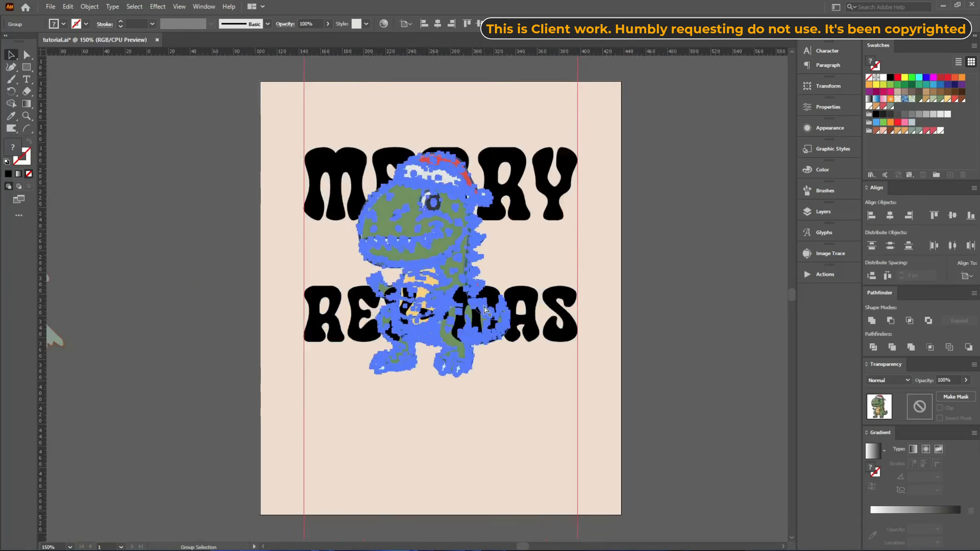
{"action": "left_click_drag", "start_coordinate": [524, 286], "coordinate": [536, 435]}
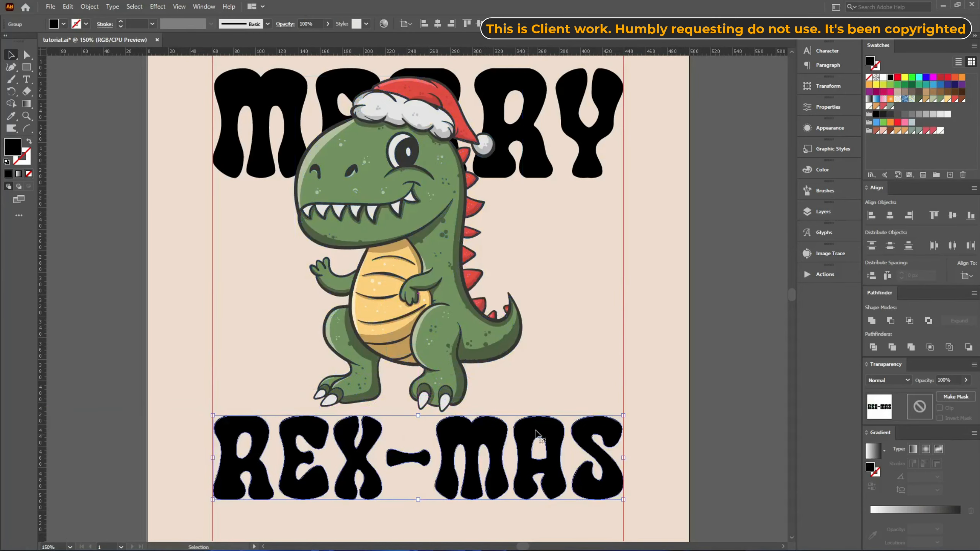
{"action": "left_click_drag", "start_coordinate": [564, 331], "coordinate": [448, 442]}
{"action": "left_click_drag", "start_coordinate": [453, 322], "coordinate": [466, 344]}
{"action": "scroll", "coordinate": [538, 219], "scroll_direction": "up", "scroll_amount": 3}
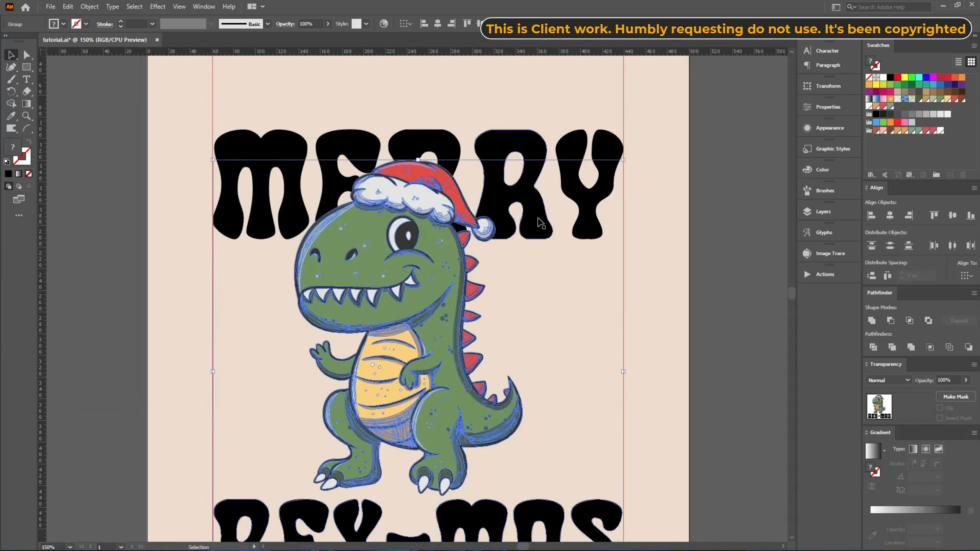
{"action": "left_click_drag", "start_coordinate": [540, 223], "coordinate": [540, 159]}
{"action": "scroll", "coordinate": [548, 232], "scroll_direction": "up", "scroll_amount": 1}
- Warp the MERRY lettering with a horizontal Arc style and a 28% bend
{"action": "left_click_drag", "start_coordinate": [556, 244], "coordinate": [636, 127]}
{"action": "key", "text": "ctrl+alt+shift+w"}
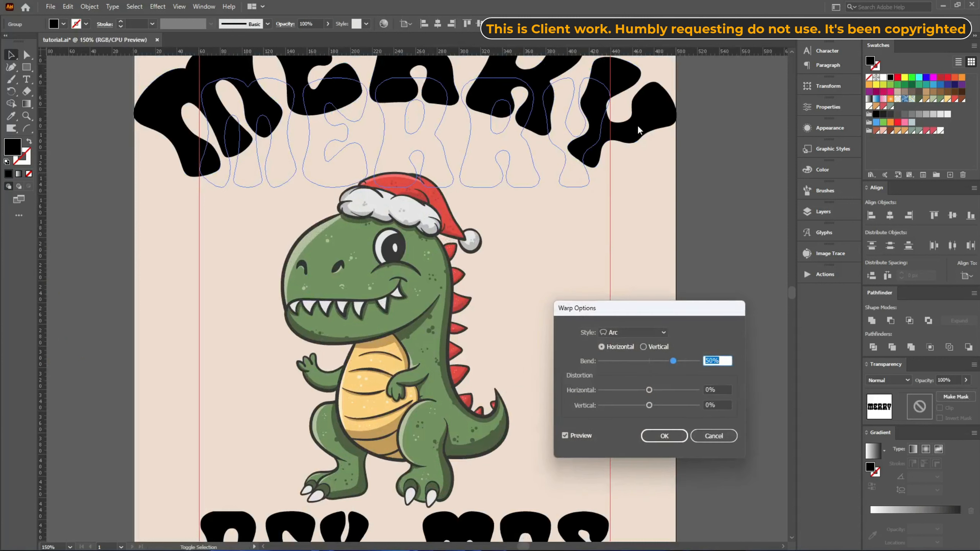
{"action": "left_click_drag", "start_coordinate": [667, 361], "coordinate": [666, 362]}
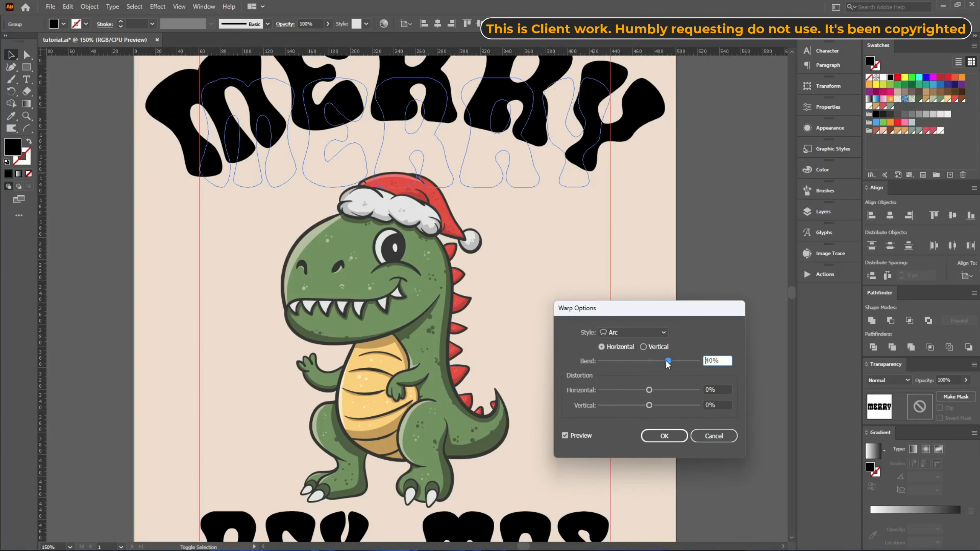
{"action": "scroll", "coordinate": [717, 361], "scroll_direction": "down", "scroll_amount": 4}
{"action": "scroll", "coordinate": [720, 360], "scroll_direction": "up", "scroll_amount": 1}
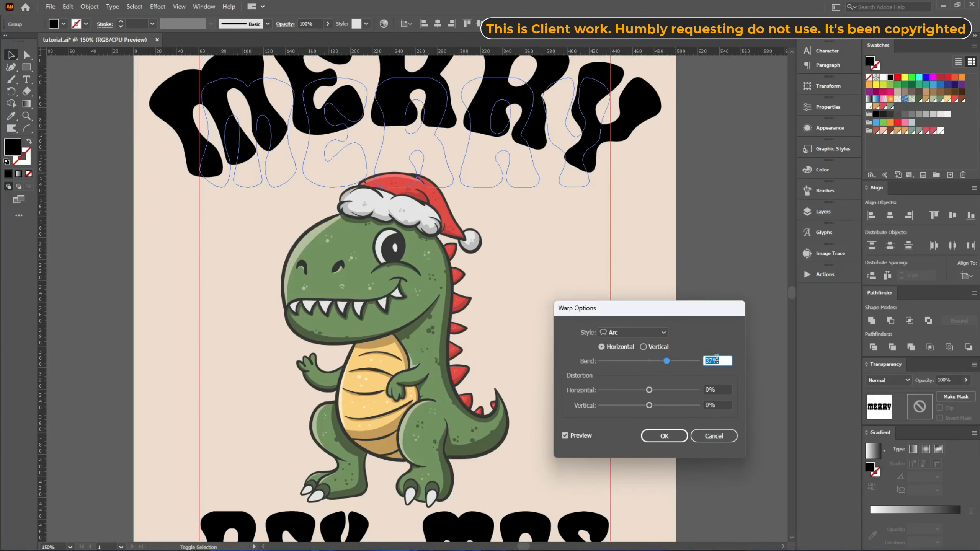
{"action": "scroll", "coordinate": [719, 360], "scroll_direction": "down", "scroll_amount": 2}
{"action": "scroll", "coordinate": [720, 359], "scroll_direction": "down", "scroll_amount": 3}
{"action": "scroll", "coordinate": [720, 359], "scroll_direction": "down", "scroll_amount": 4}
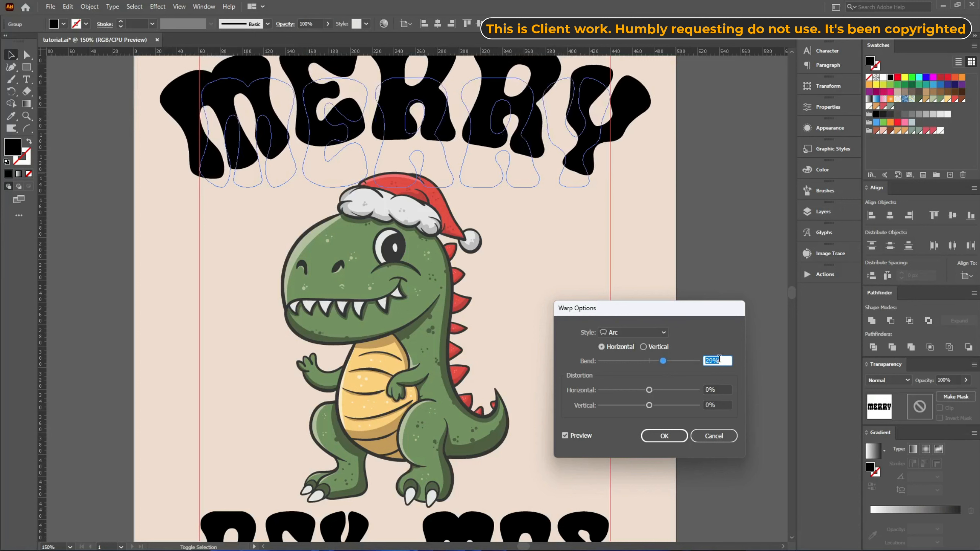
{"action": "left_click", "coordinate": [671, 441]}
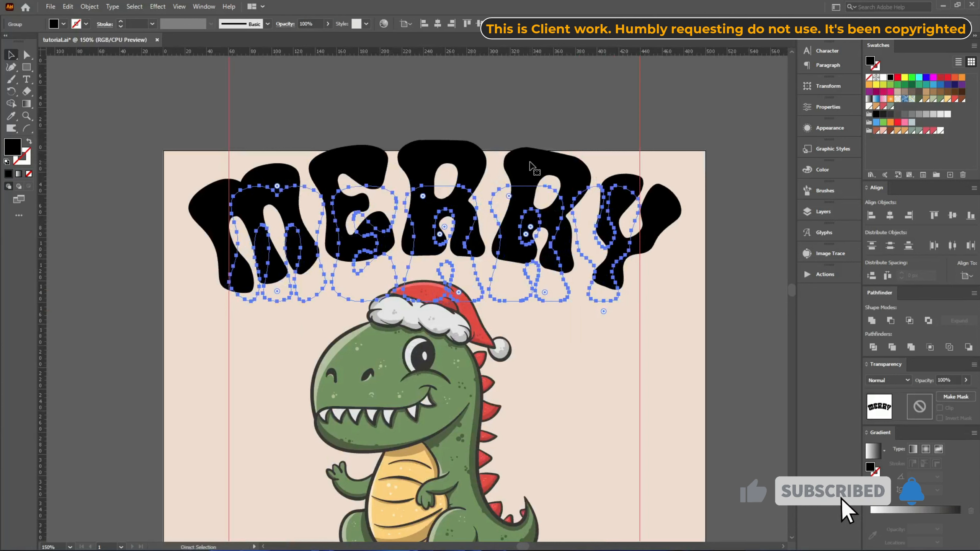
- Warp the REX-MAS lettering with a horizontal Arc and a -28% bend, and expand both warped words into paths
{"action": "scroll", "coordinate": [530, 162], "scroll_direction": "right", "scroll_amount": 1}
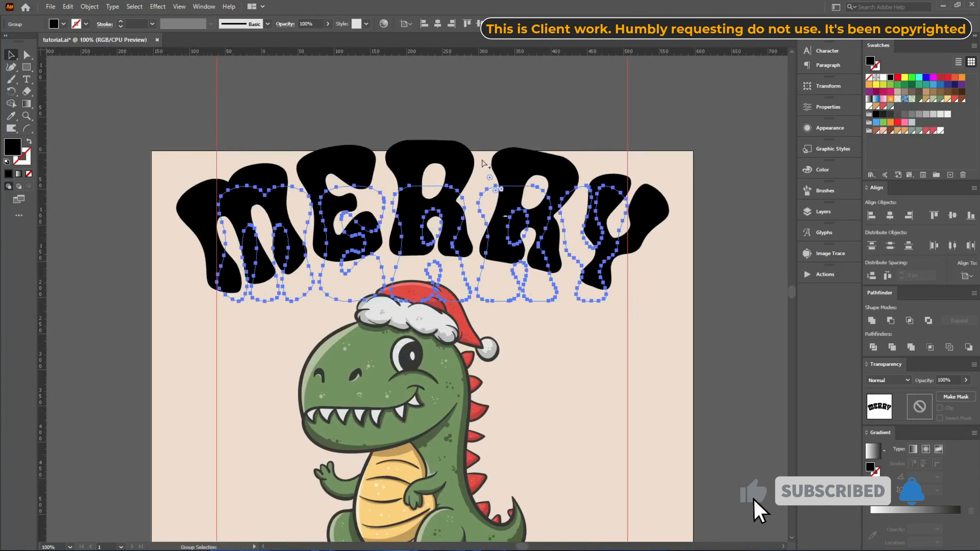
{"action": "scroll", "coordinate": [521, 162], "scroll_direction": "down", "scroll_amount": 1}
{"action": "scroll", "coordinate": [527, 305], "scroll_direction": "down", "scroll_amount": 4}
{"action": "left_click_drag", "start_coordinate": [604, 428], "coordinate": [502, 356]}
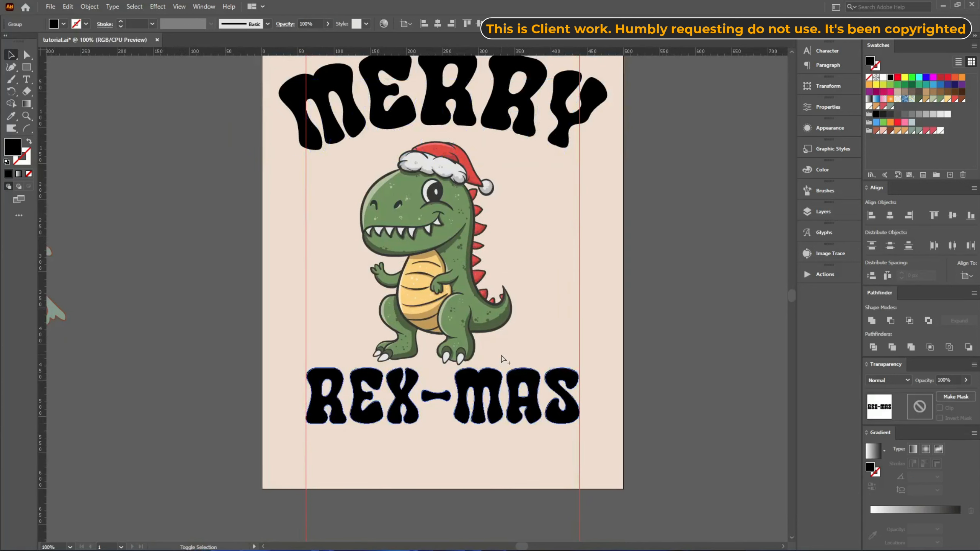
{"action": "key", "text": "alt+shift+ctrl+w"}
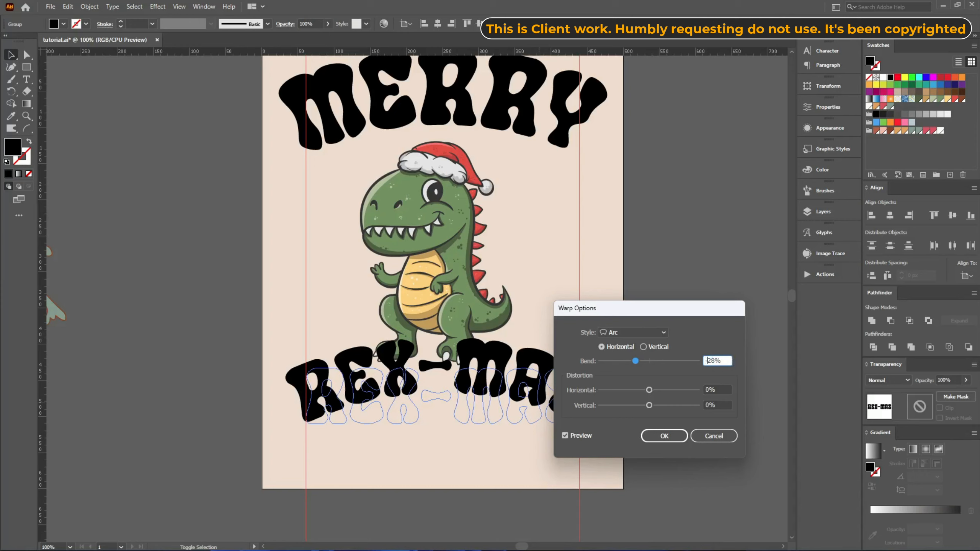
{"action": "left_click", "coordinate": [565, 436]}
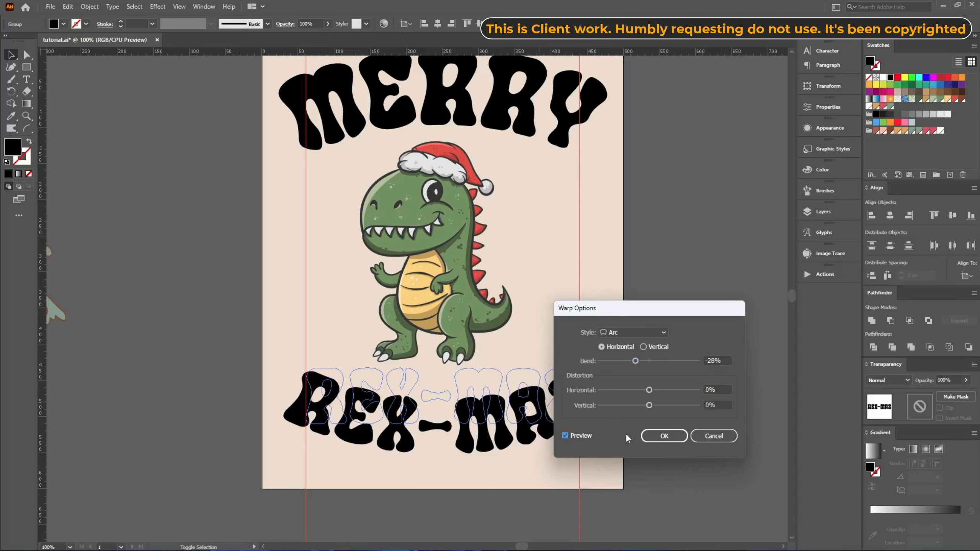
{"action": "left_click", "coordinate": [658, 436]}
{"action": "left_click_drag", "start_coordinate": [656, 435], "coordinate": [530, 112]}
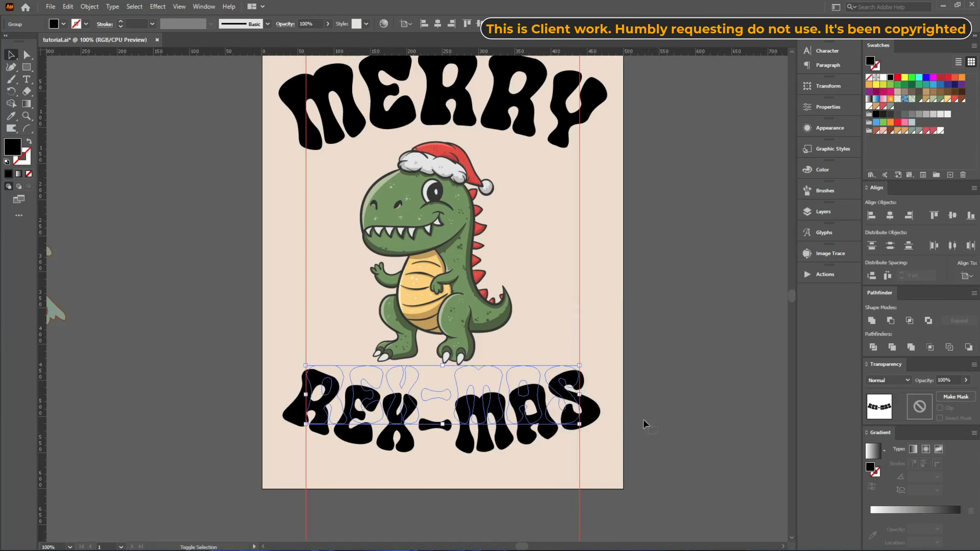
{"action": "key", "text": "ctrl+e"}
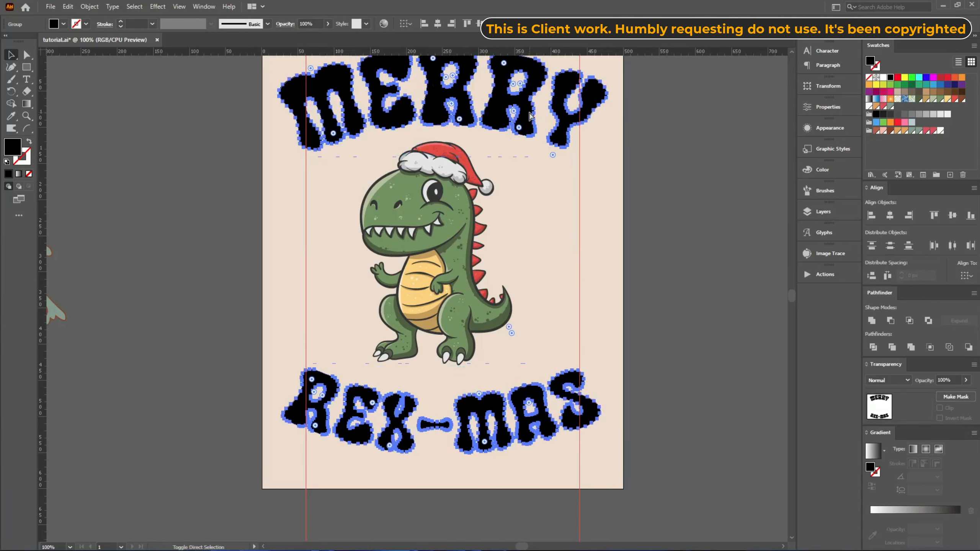
- Scale the arched MERRY lettering down proportionally from its centre so it fits exactly between the two vertical guides
{"action": "left_click", "coordinate": [530, 112]}
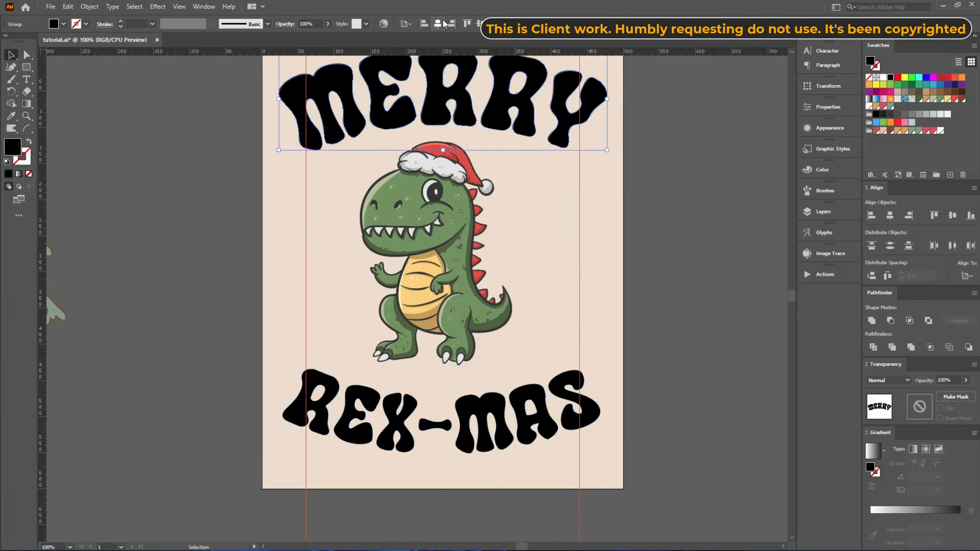
{"action": "scroll", "coordinate": [550, 126], "scroll_direction": "up", "scroll_amount": 3}
{"action": "scroll", "coordinate": [587, 173], "scroll_direction": "up", "scroll_amount": 3}
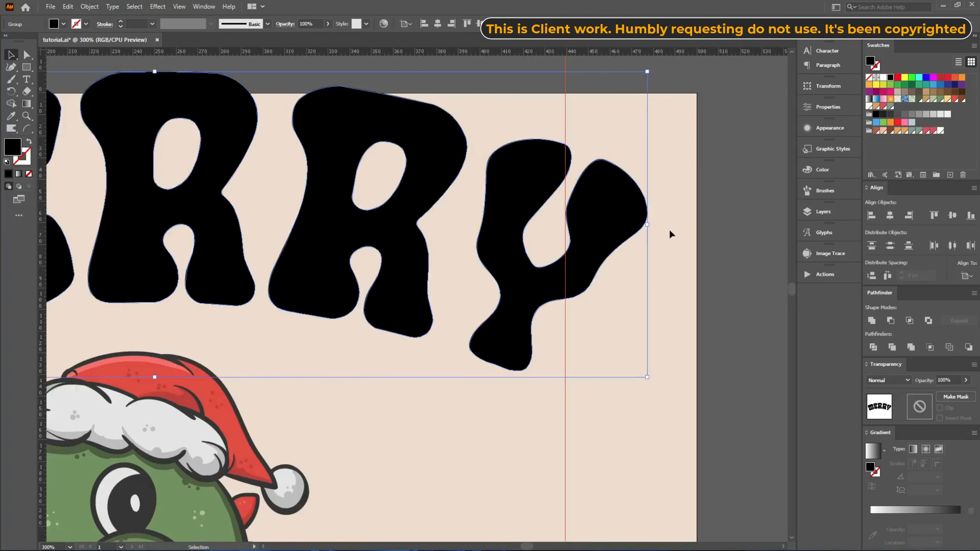
{"action": "left_click_drag", "start_coordinate": [649, 225], "coordinate": [565, 224]}
{"action": "scroll", "coordinate": [611, 226], "scroll_direction": "down", "scroll_amount": 2}
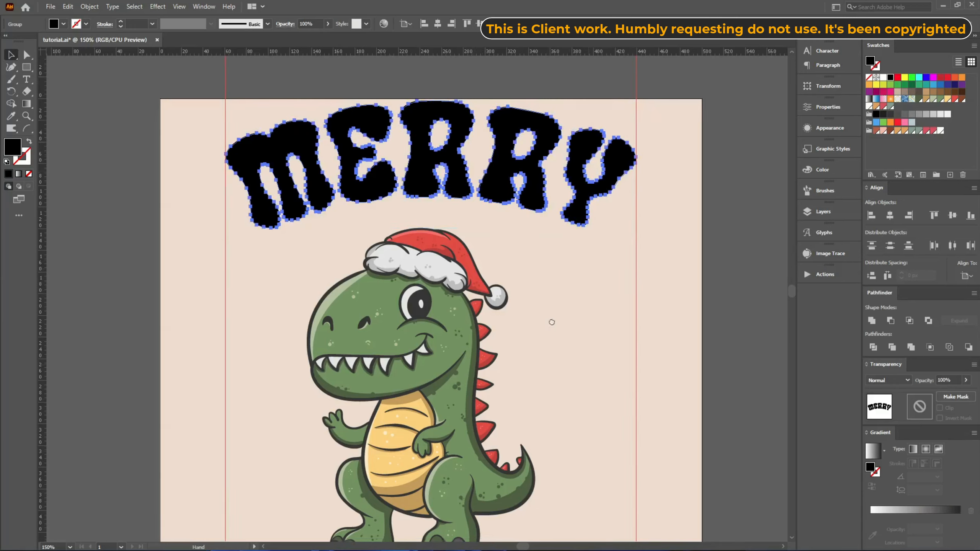
- Scale the arched REX-MAS lettering down to fit between the vertical guides and move it up to overlap the dinosaur's feet
{"action": "left_click_drag", "start_coordinate": [551, 324], "coordinate": [514, 291]}
{"action": "scroll", "coordinate": [575, 420], "scroll_direction": "up", "scroll_amount": 4}
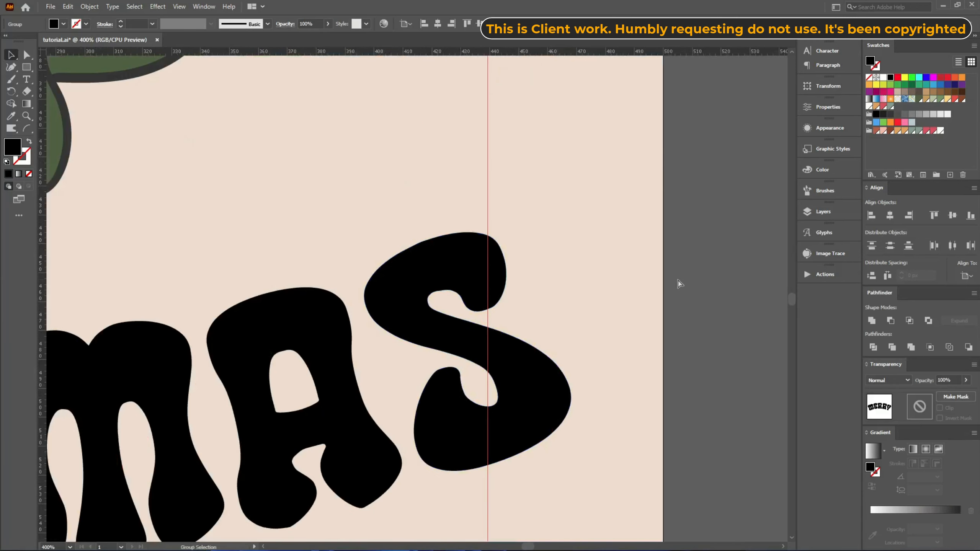
{"action": "key", "text": "v"}
{"action": "left_click", "coordinate": [507, 238]}
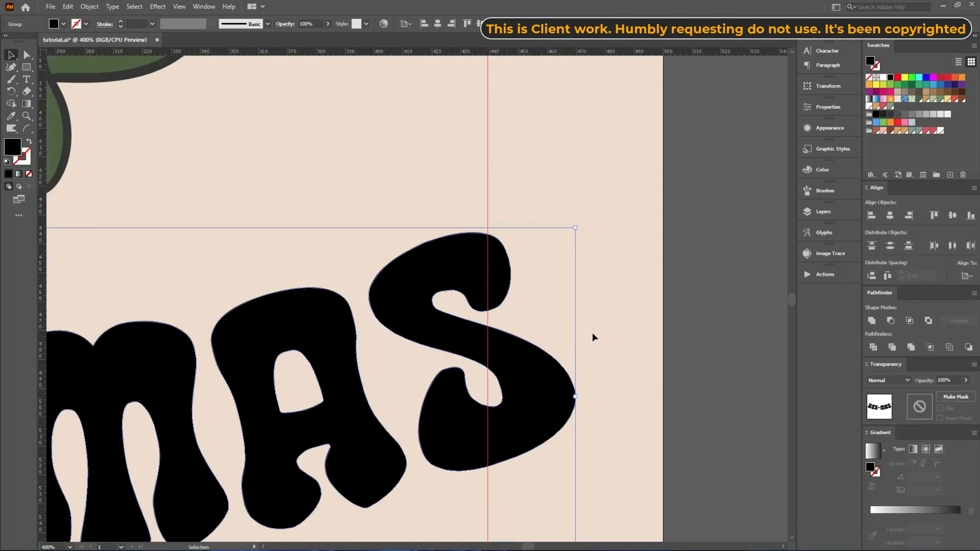
{"action": "scroll", "coordinate": [592, 332], "scroll_direction": "down", "scroll_amount": 2}
{"action": "left_click_drag", "start_coordinate": [575, 314], "coordinate": [498, 239]}
{"action": "scroll", "coordinate": [637, 326], "scroll_direction": "down", "scroll_amount": 4}
{"action": "scroll", "coordinate": [499, 325], "scroll_direction": "up", "scroll_amount": 2}
{"action": "scroll", "coordinate": [499, 251], "scroll_direction": "up", "scroll_amount": 2}
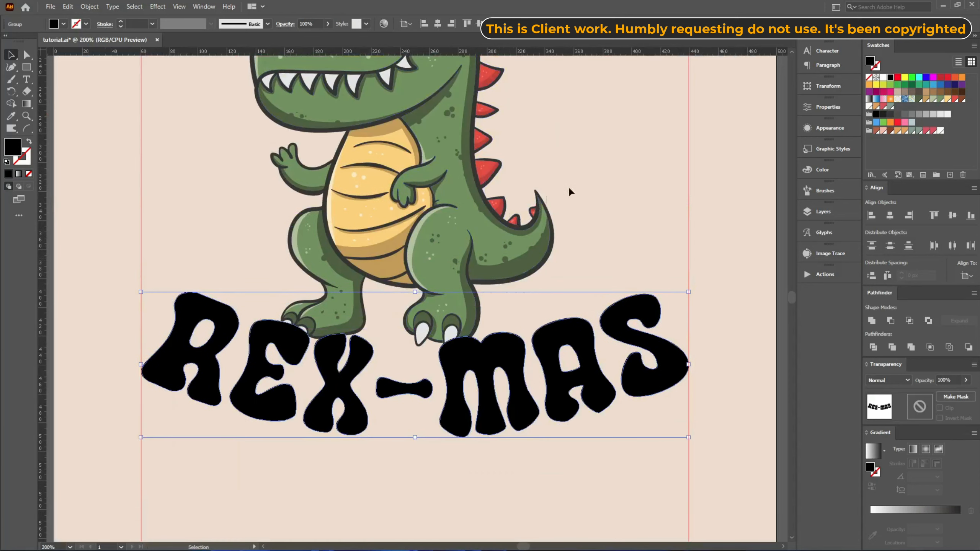
- Bring the dinosaur in front of the lettering and lower MERRY so the Santa hat overlaps its middle R
{"action": "left_click", "coordinate": [507, 268]}
{"action": "scroll", "coordinate": [593, 253], "scroll_direction": "up", "scroll_amount": 1}
{"action": "left_click", "coordinate": [592, 248]}
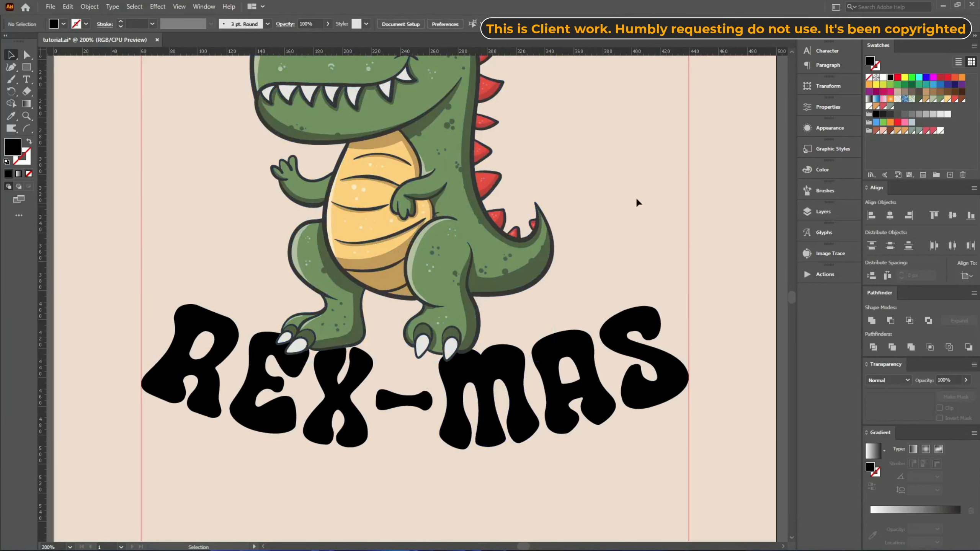
{"action": "scroll", "coordinate": [637, 201], "scroll_direction": "up", "scroll_amount": 10}
{"action": "left_click_drag", "start_coordinate": [468, 214], "coordinate": [465, 262]}
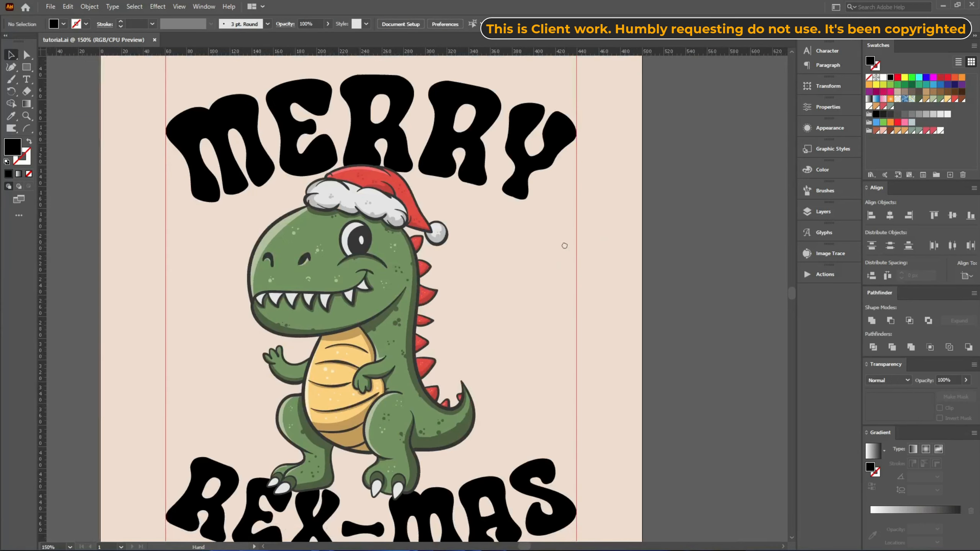
- Centre the dinosaur horizontally on the artboard between MERRY and REX-MAS
{"action": "left_click_drag", "start_coordinate": [563, 246], "coordinate": [487, 187]}
{"action": "left_click_drag", "start_coordinate": [420, 335], "coordinate": [419, 336]}
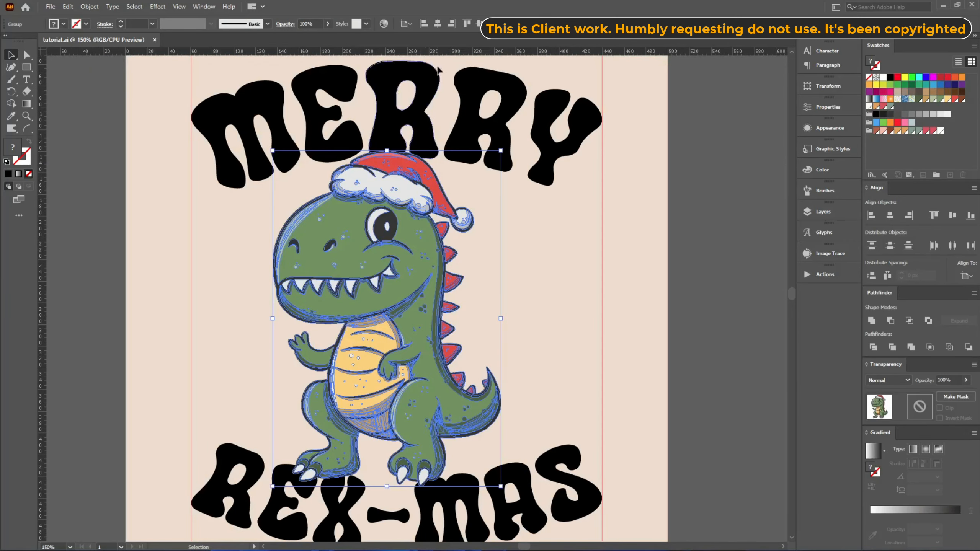
{"action": "left_click", "coordinate": [439, 25]}
{"action": "left_click", "coordinate": [624, 252]}
{"action": "scroll", "coordinate": [624, 251], "scroll_direction": "down", "scroll_amount": 2}
{"action": "scroll", "coordinate": [624, 252], "scroll_direction": "up", "scroll_amount": 2}
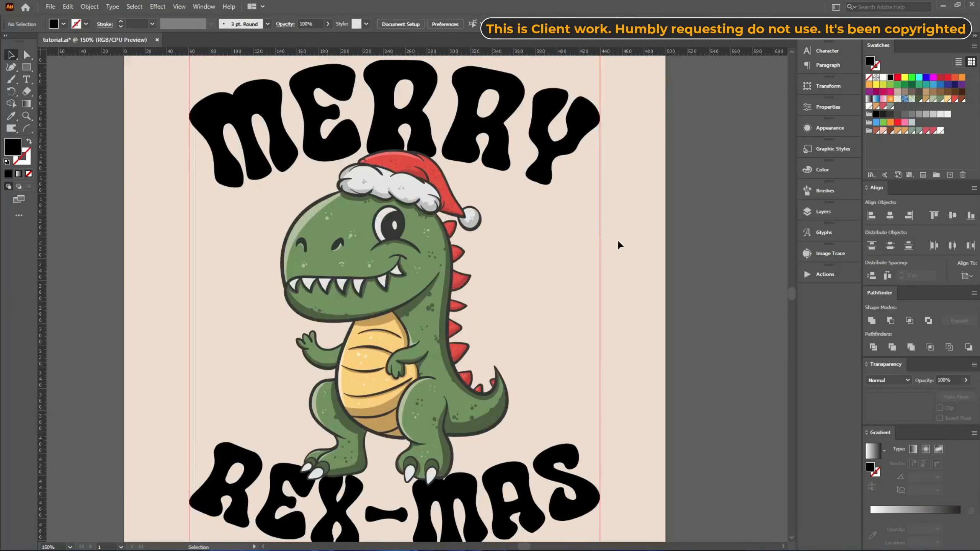
- Move the Christmas tree artwork from the artboard's left side to its right side, beside the dinosaur design
{"action": "left_click_drag", "start_coordinate": [289, 422], "coordinate": [222, 317]}
{"action": "left_click_drag", "start_coordinate": [239, 395], "coordinate": [240, 395]}
{"action": "scroll", "coordinate": [513, 311], "scroll_direction": "down", "scroll_amount": 2}
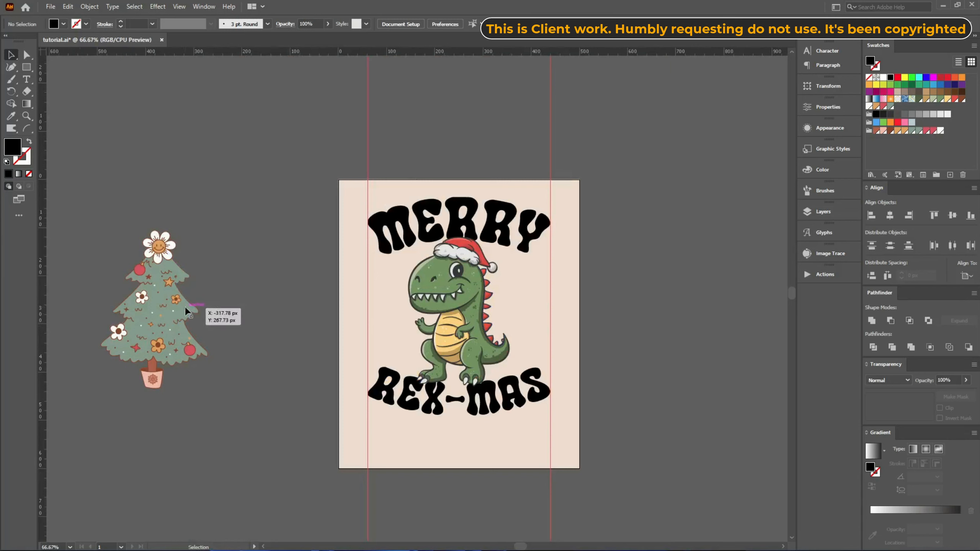
{"action": "left_click_drag", "start_coordinate": [185, 307], "coordinate": [651, 317]}
{"action": "scroll", "coordinate": [546, 237], "scroll_direction": "up", "scroll_amount": 1}
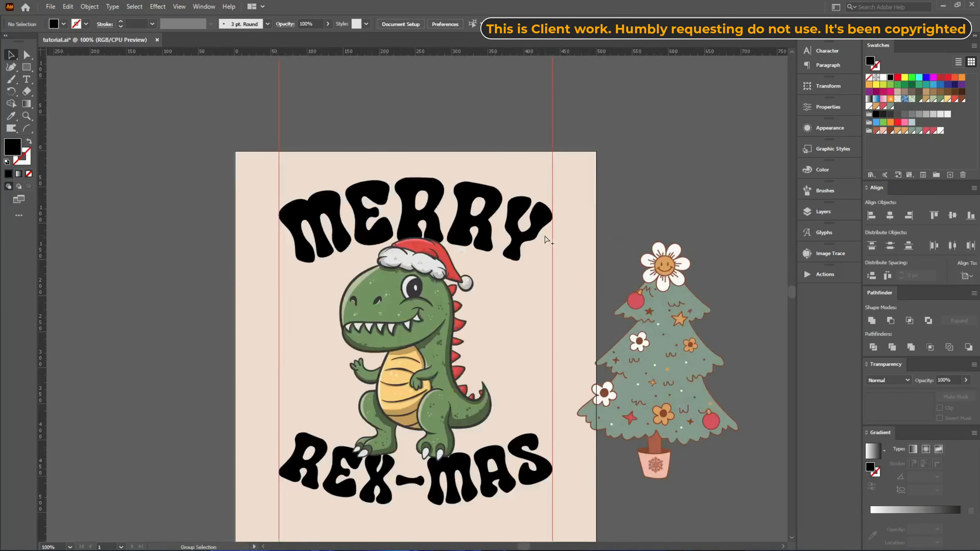
{"action": "scroll", "coordinate": [546, 240], "scroll_direction": "up", "scroll_amount": 1}
{"action": "left_click_drag", "start_coordinate": [593, 169], "coordinate": [560, 246]}
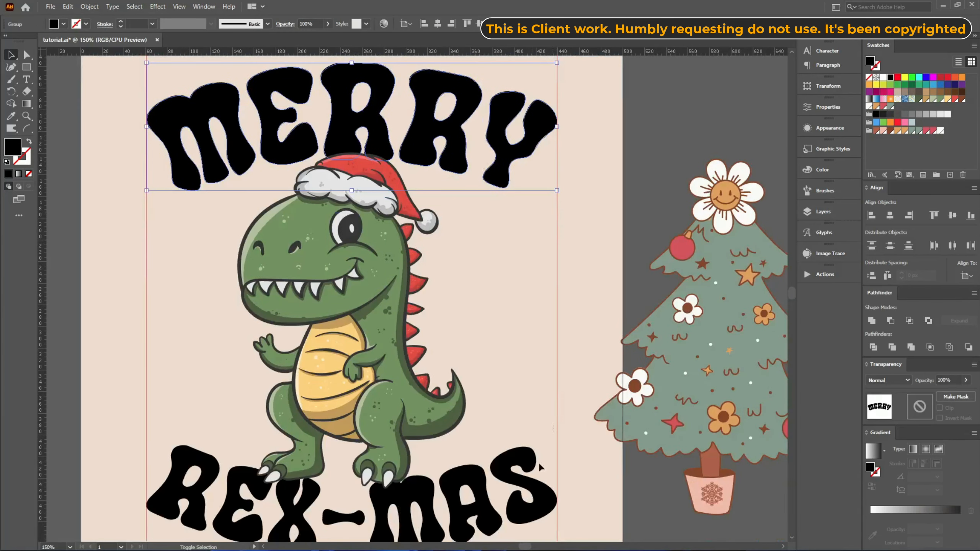
{"action": "left_click_drag", "start_coordinate": [539, 464], "coordinate": [530, 474]}
{"action": "key", "text": "ctrl+shift+o"}
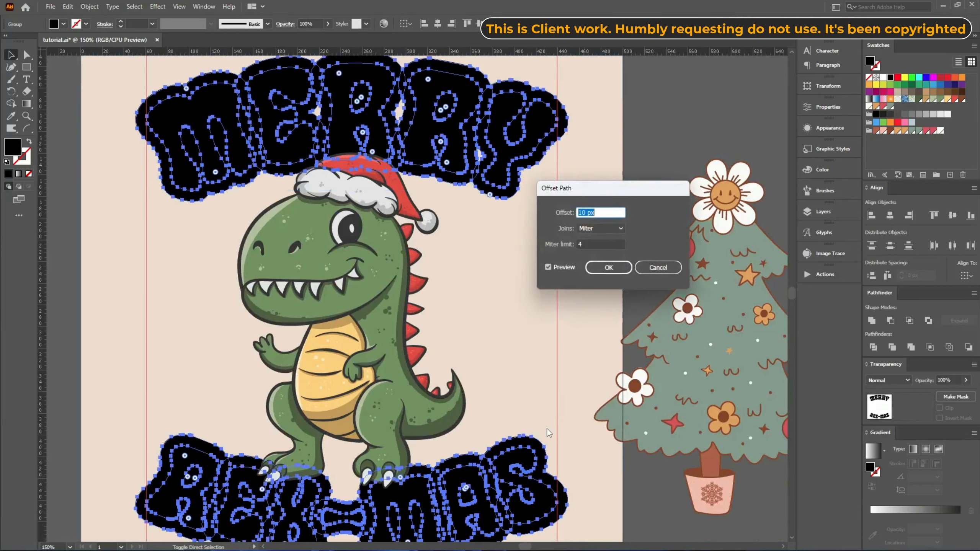
{"action": "left_click", "coordinate": [658, 268]}
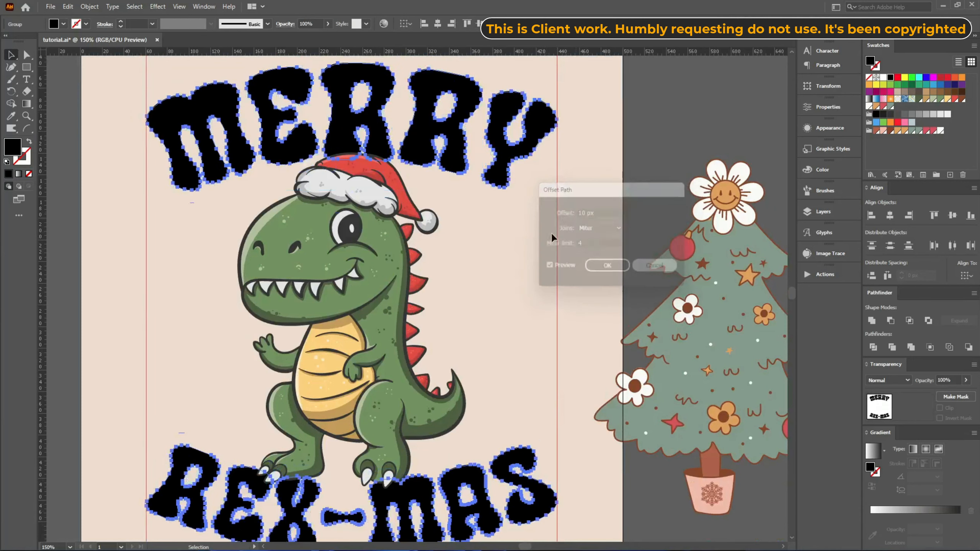
- Offset the MERRY letter paths slightly outward with round joins
{"action": "left_click", "coordinate": [498, 166]}
{"action": "key", "text": "ctrl+shift+o"}
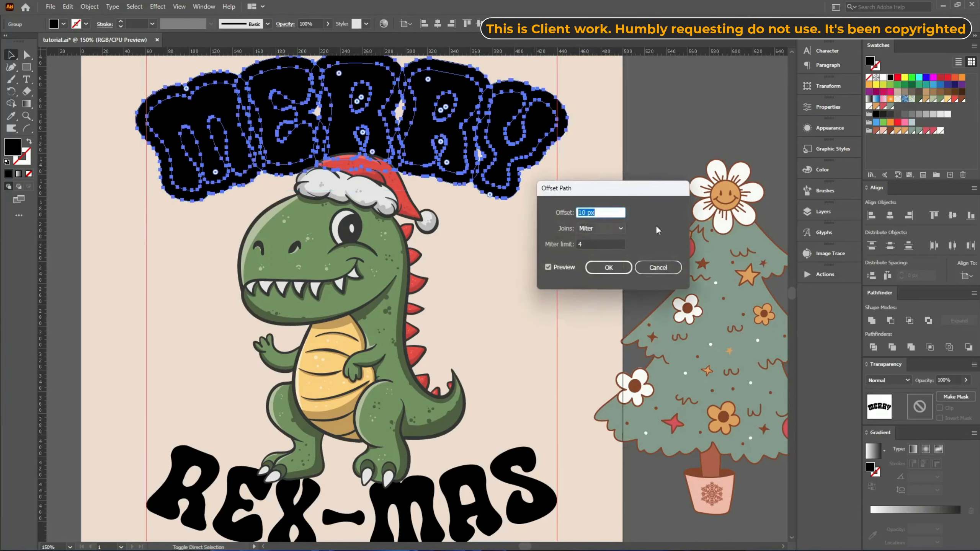
{"action": "left_click", "coordinate": [609, 228]}
{"action": "left_click", "coordinate": [596, 251]}
{"action": "left_click", "coordinate": [595, 212]}
{"action": "type", "text": "1"}
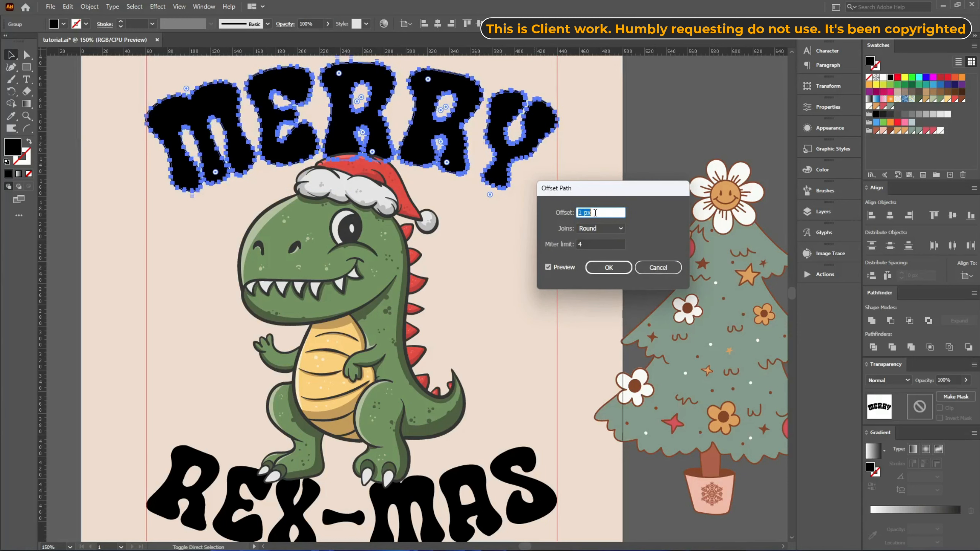
{"action": "left_click", "coordinate": [613, 269]}
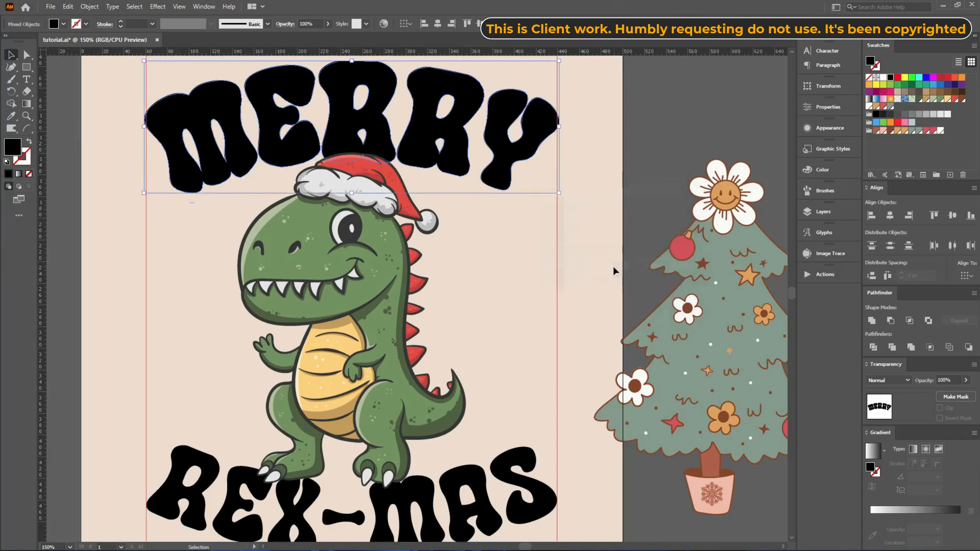
- Place the offset MERRY paths behind the original letters as a united shape and fill it with a dark grey-brown swatch
{"action": "key", "text": "a"}
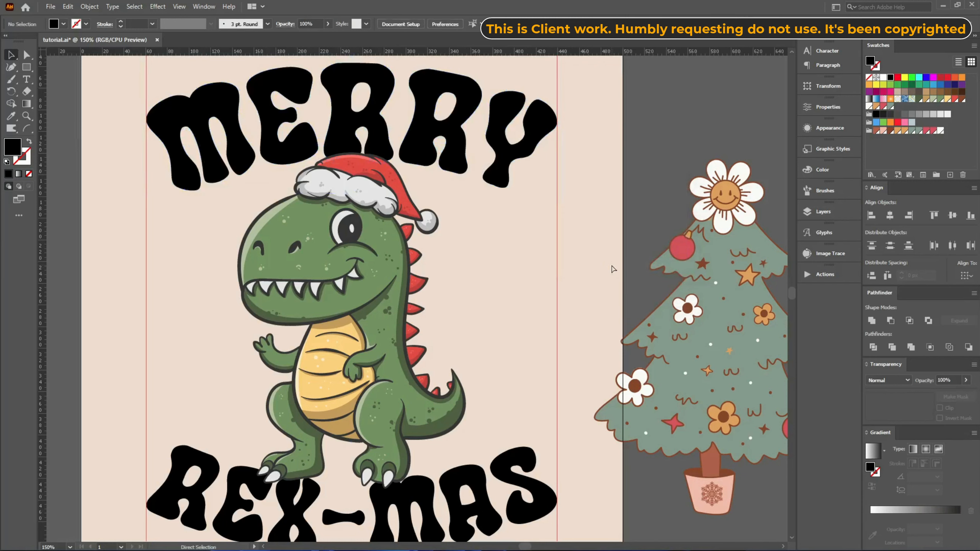
{"action": "key", "text": "ctrl+b"}
{"action": "left_click", "coordinate": [870, 321]}
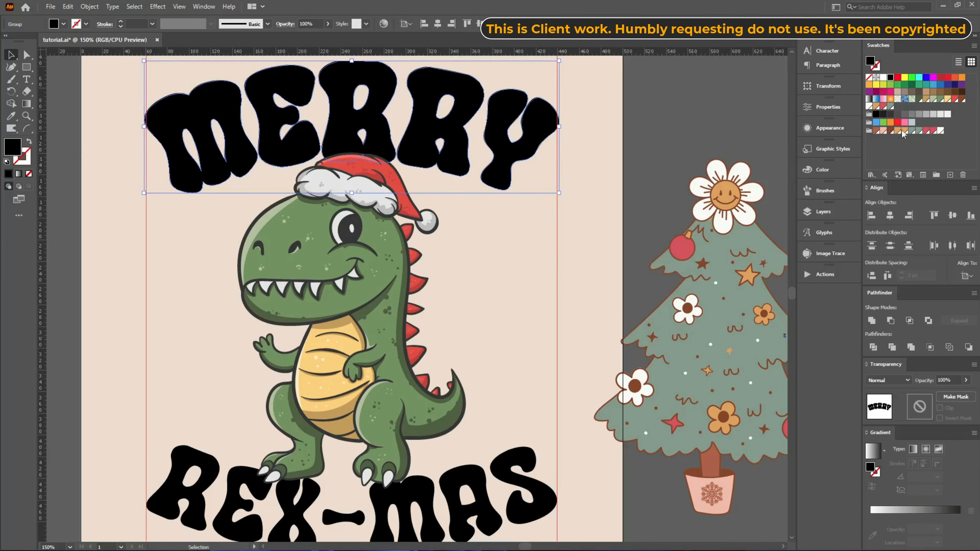
{"action": "left_click", "coordinate": [919, 92]}
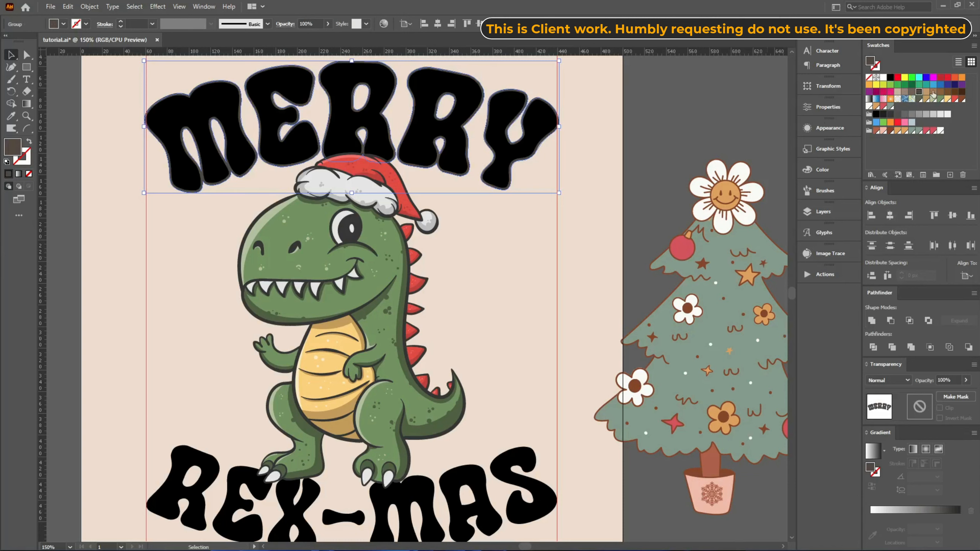
- Offset the REX-MAS letter paths outward by 2 px with round joins
{"action": "left_click", "coordinate": [548, 224]}
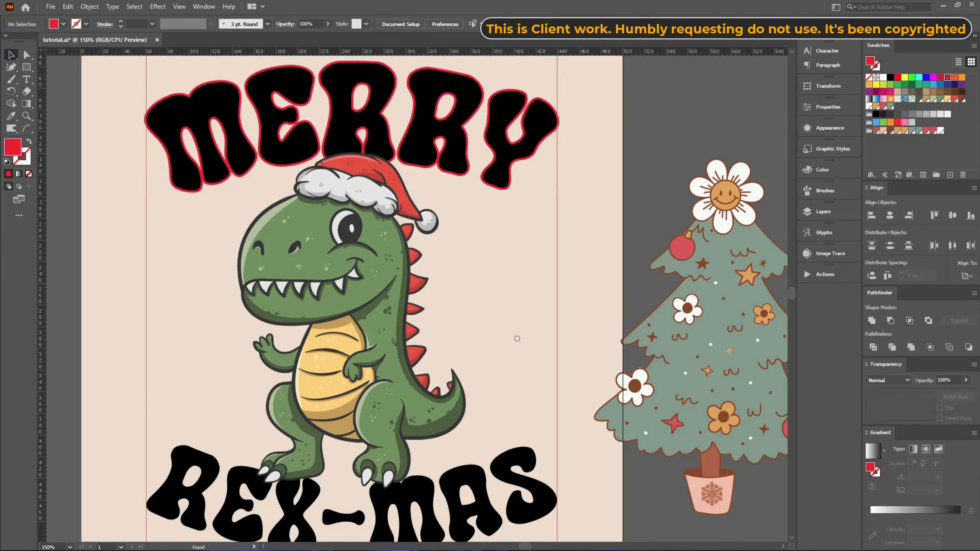
{"action": "scroll", "coordinate": [517, 339], "scroll_direction": "down", "scroll_amount": 5}
{"action": "left_click", "coordinate": [496, 367]}
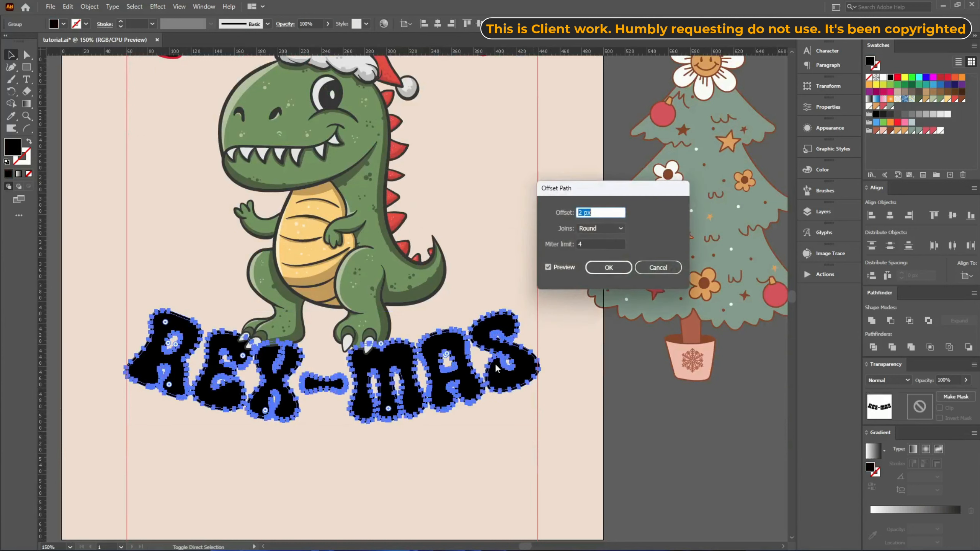
{"action": "key", "text": "Return"}
- Place the offset REX-MAS paths behind the original letters as one united shape and fill it with blue
{"action": "key", "text": "ctrl+shift+a"}
{"action": "key", "text": "ctrl+v"}
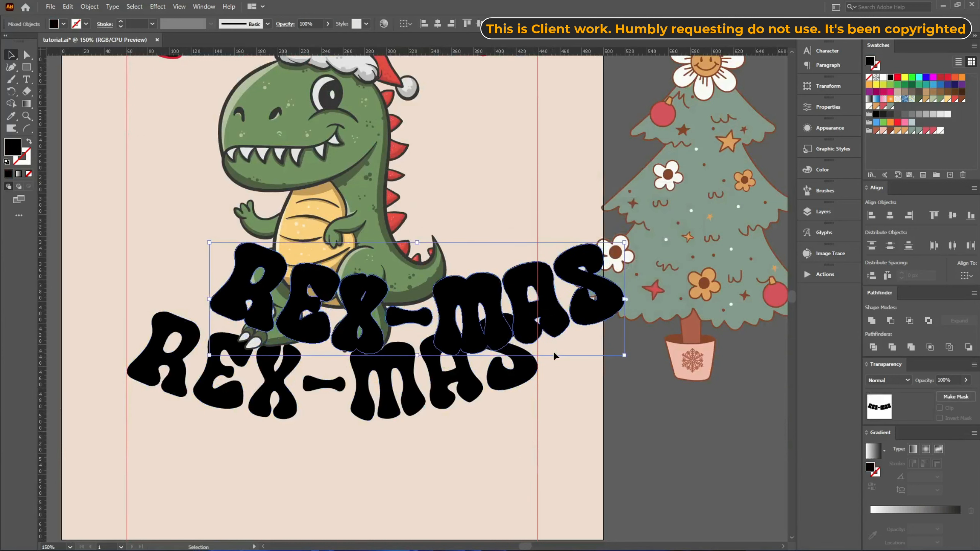
{"action": "key", "text": "ctrl+z"}
{"action": "key", "text": "ctrl+b"}
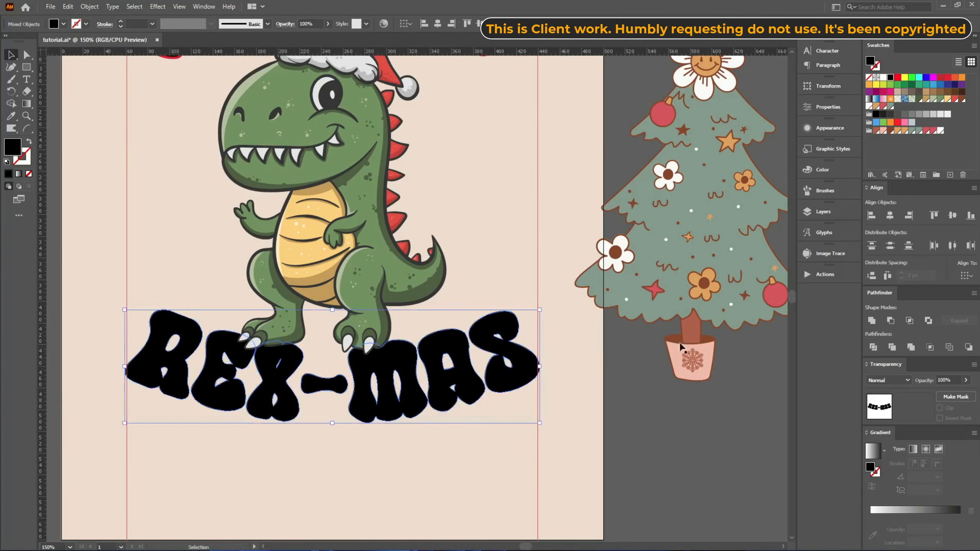
{"action": "left_click", "coordinate": [879, 320]}
{"action": "left_click", "coordinate": [935, 85]}
{"action": "left_click", "coordinate": [591, 478]}
{"action": "scroll", "coordinate": [585, 378], "scroll_direction": "up", "scroll_amount": 2}
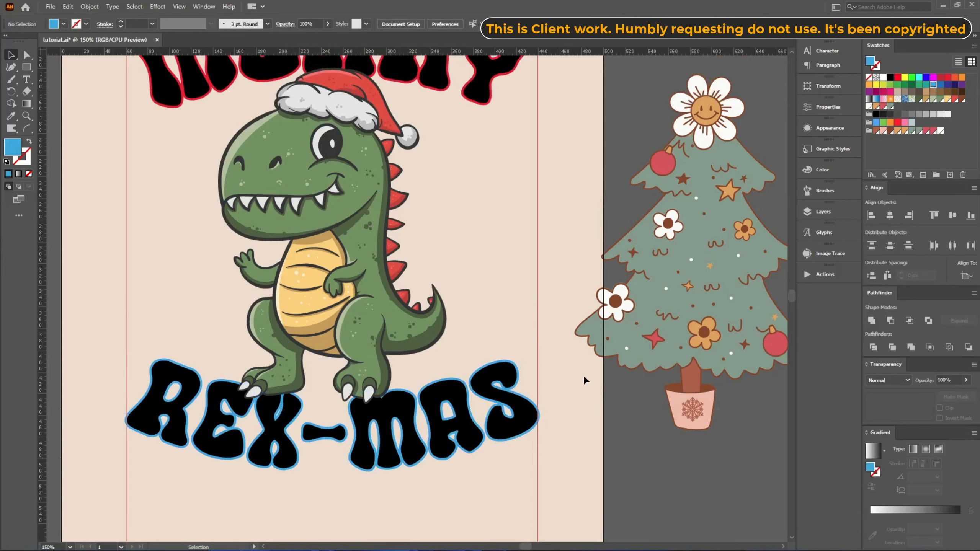
- Fill the outline shapes behind both MERRY and REX-MAS with the brown swatch
{"action": "left_click", "coordinate": [516, 366]}
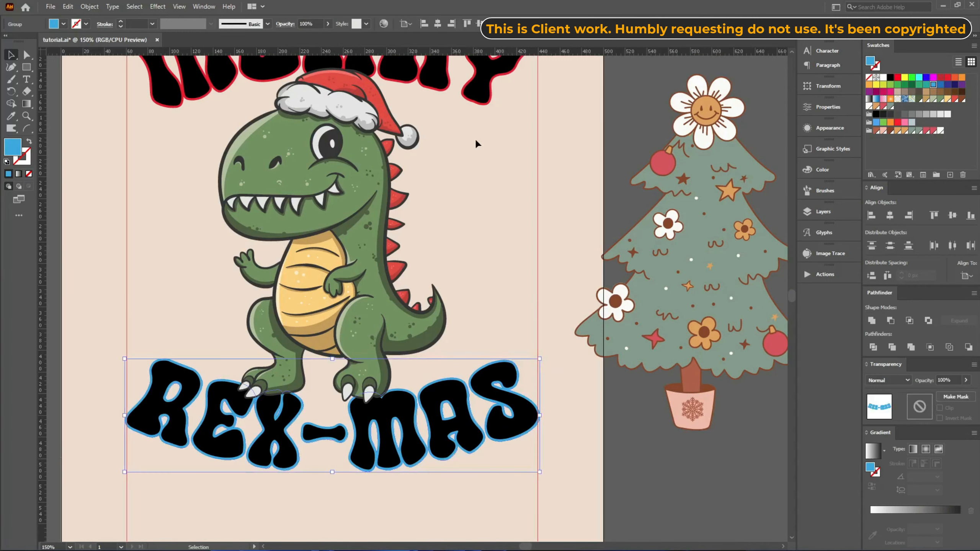
{"action": "left_click", "coordinate": [490, 104], "text": "shift"}
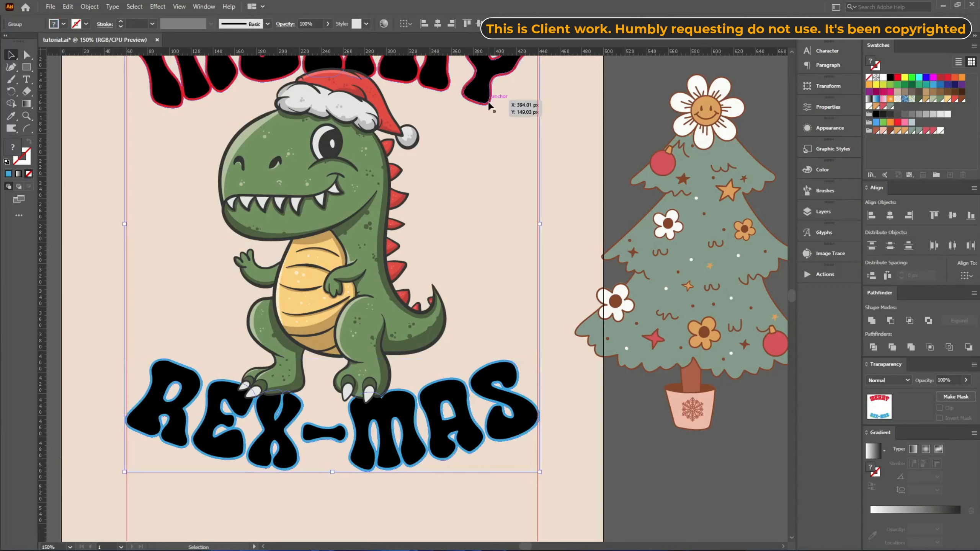
{"action": "left_click", "coordinate": [890, 132]}
{"action": "scroll", "coordinate": [503, 90], "scroll_direction": "up", "scroll_amount": 10}
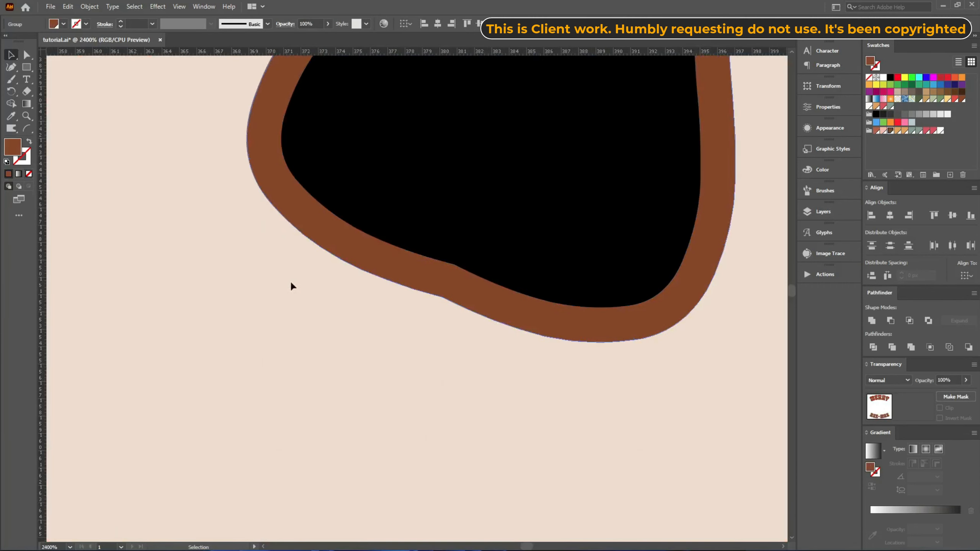
{"action": "left_click", "coordinate": [288, 283]}
- Group the MERRY letters with their brown outline and narrow the group to fit the vertical guide
{"action": "scroll", "coordinate": [325, 293], "scroll_direction": "down", "scroll_amount": 6}
{"action": "left_click_drag", "start_coordinate": [473, 329], "coordinate": [339, 216]}
{"action": "key", "text": "ctrl+g"}
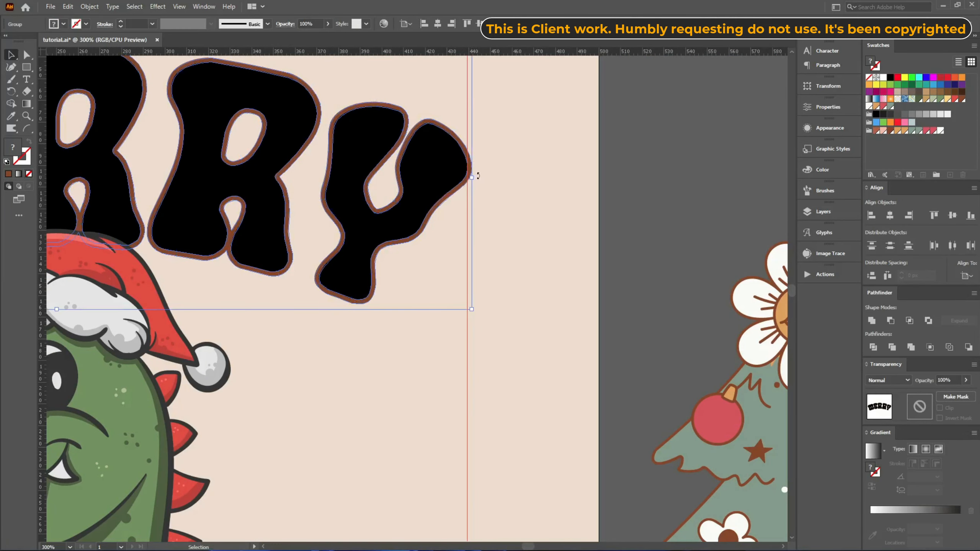
{"action": "scroll", "coordinate": [475, 177], "scroll_direction": "up", "scroll_amount": 4}
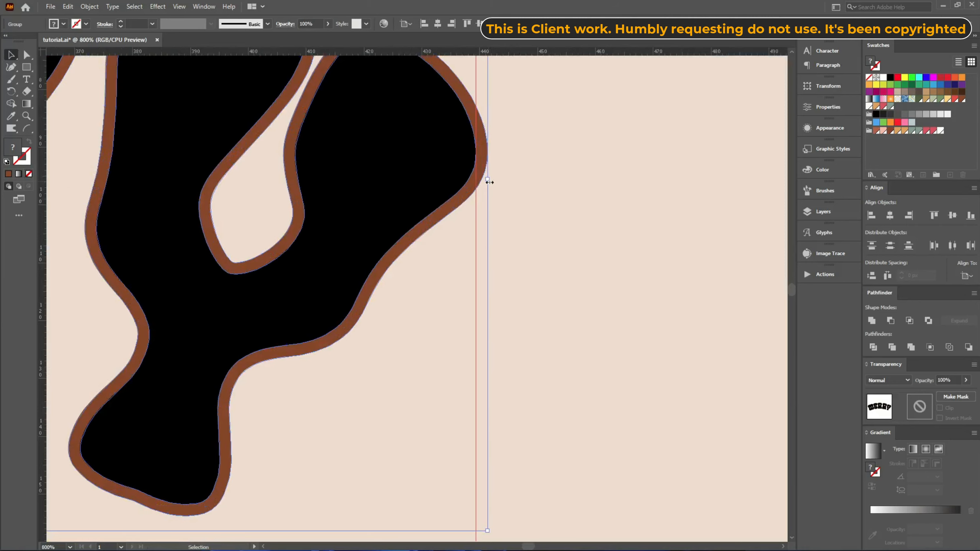
{"action": "left_click_drag", "start_coordinate": [488, 182], "coordinate": [478, 183]}
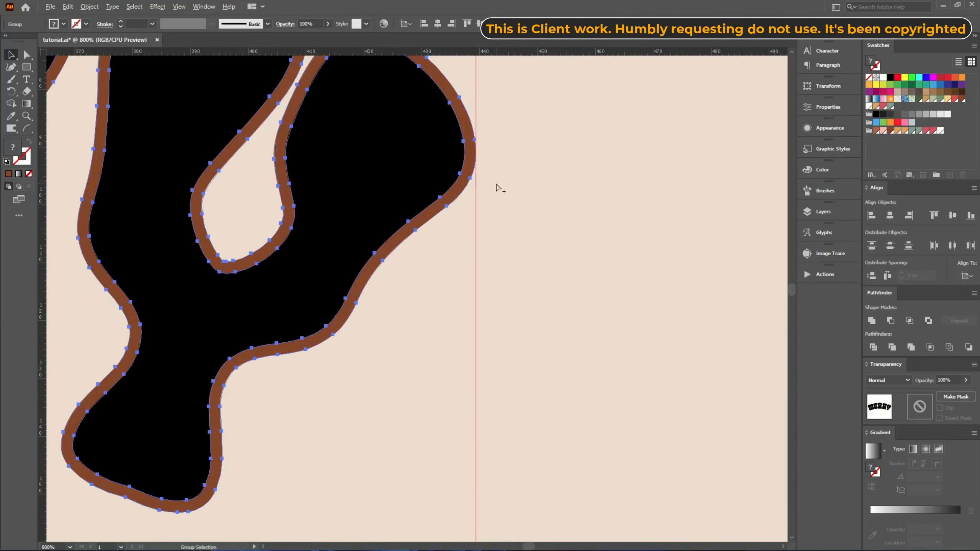
- Narrow the REX-MAS lettering together with its brown outline so its edge meets the vertical guide
{"action": "scroll", "coordinate": [496, 186], "scroll_direction": "down", "scroll_amount": 7}
{"action": "scroll", "coordinate": [486, 353], "scroll_direction": "up", "scroll_amount": 5}
{"action": "left_click_drag", "start_coordinate": [602, 310], "coordinate": [468, 361]}
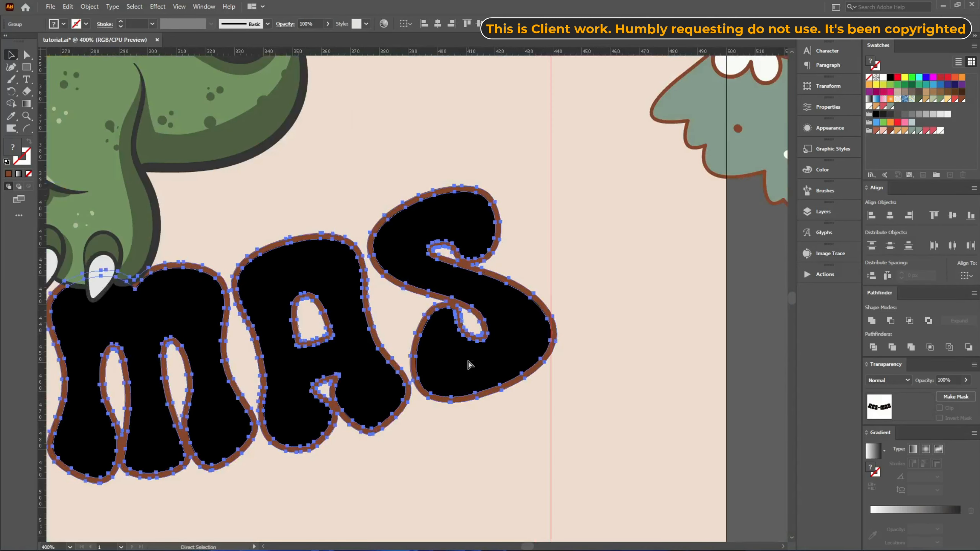
{"action": "key", "text": "v"}
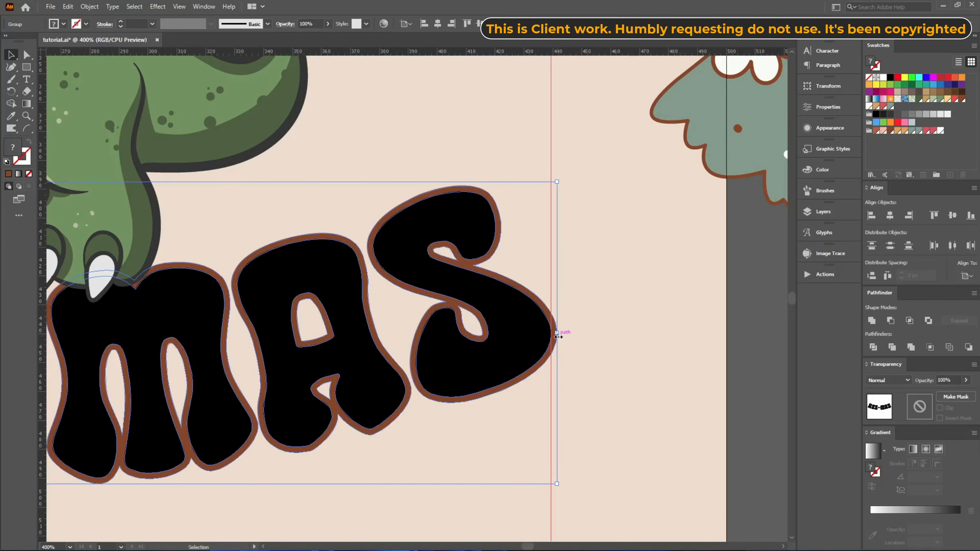
{"action": "scroll", "coordinate": [557, 338], "scroll_direction": "up", "scroll_amount": 3}
{"action": "left_click_drag", "start_coordinate": [559, 337], "coordinate": [538, 333]}
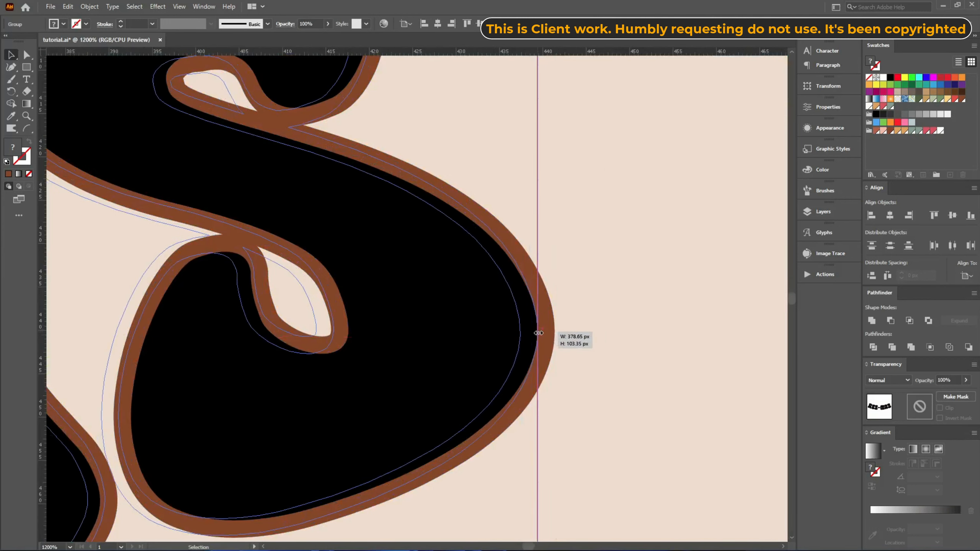
{"action": "left_click", "coordinate": [617, 331]}
{"action": "scroll", "coordinate": [593, 334], "scroll_direction": "down", "scroll_amount": 5}
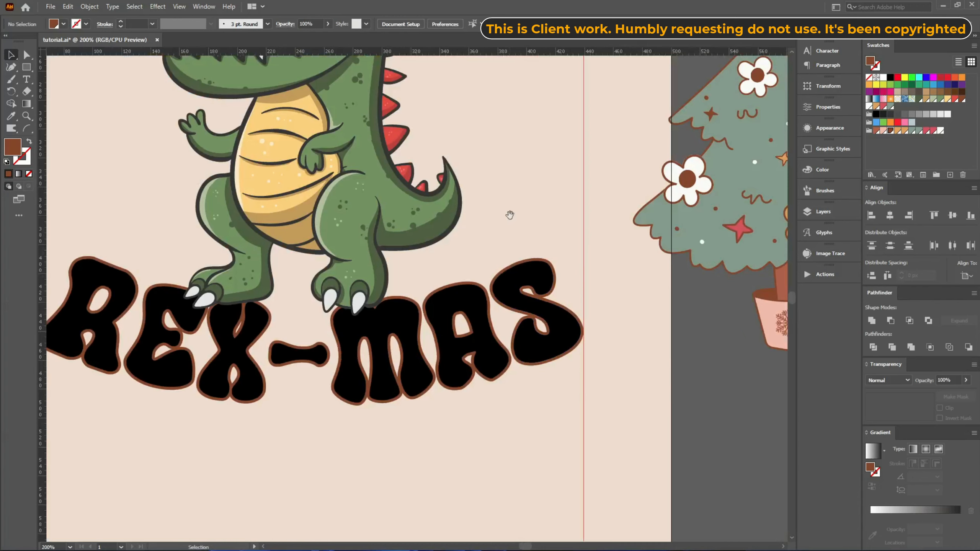
- Colour the M of MERRY grey-green and its E rose red using the Christmas colour group and the Eyedropper
{"action": "left_click_drag", "start_coordinate": [511, 218], "coordinate": [569, 425]}
{"action": "scroll", "coordinate": [571, 307], "scroll_direction": "down", "scroll_amount": 1}
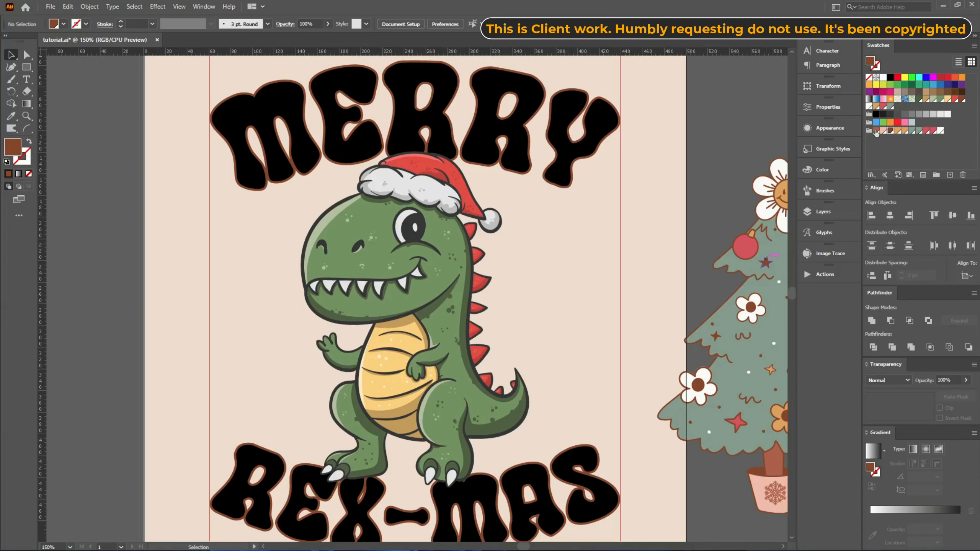
{"action": "key", "text": "i"}
{"action": "scroll", "coordinate": [302, 129], "scroll_direction": "up", "scroll_amount": 2}
{"action": "left_click_drag", "start_coordinate": [301, 129], "coordinate": [228, 255]}
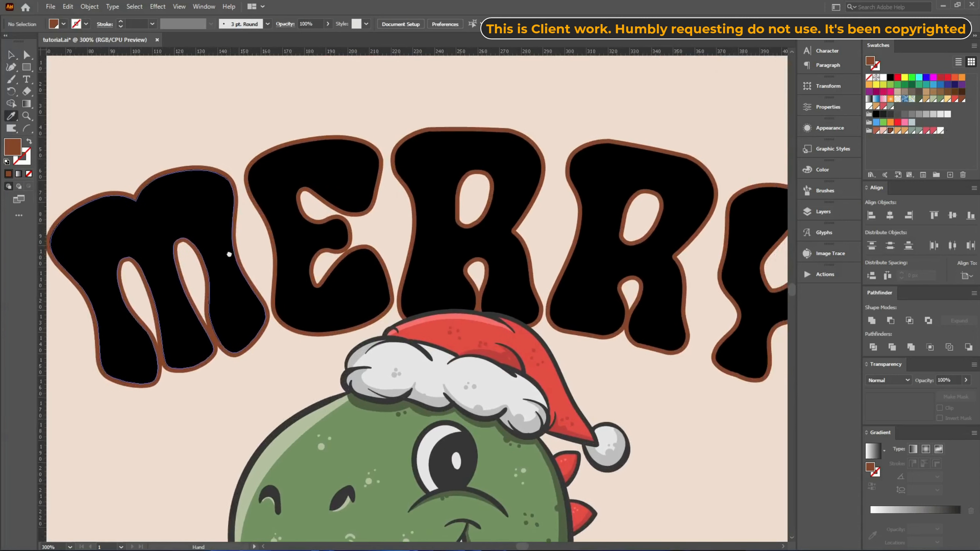
{"action": "left_click", "coordinate": [912, 132]}
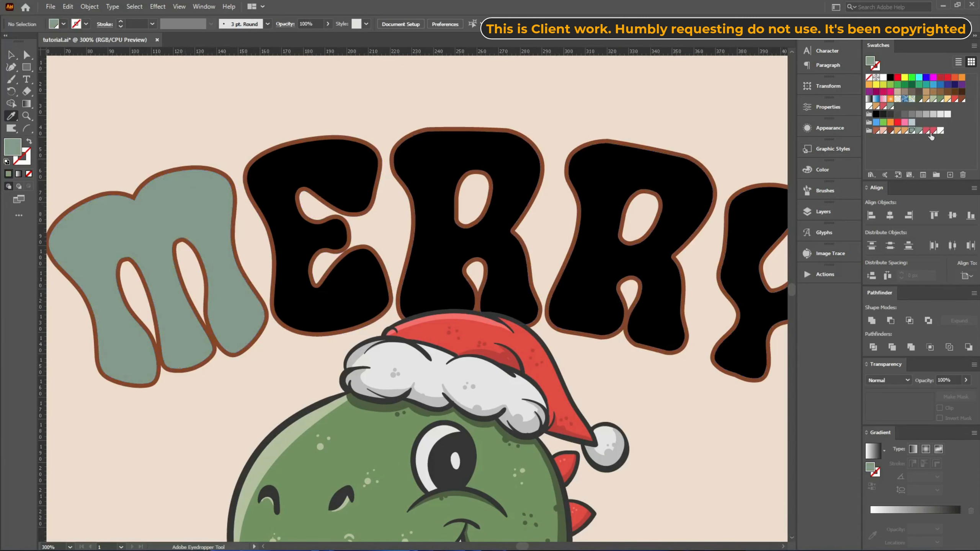
{"action": "left_click", "coordinate": [933, 131]}
{"action": "left_click", "coordinate": [317, 174], "text": "alt"}
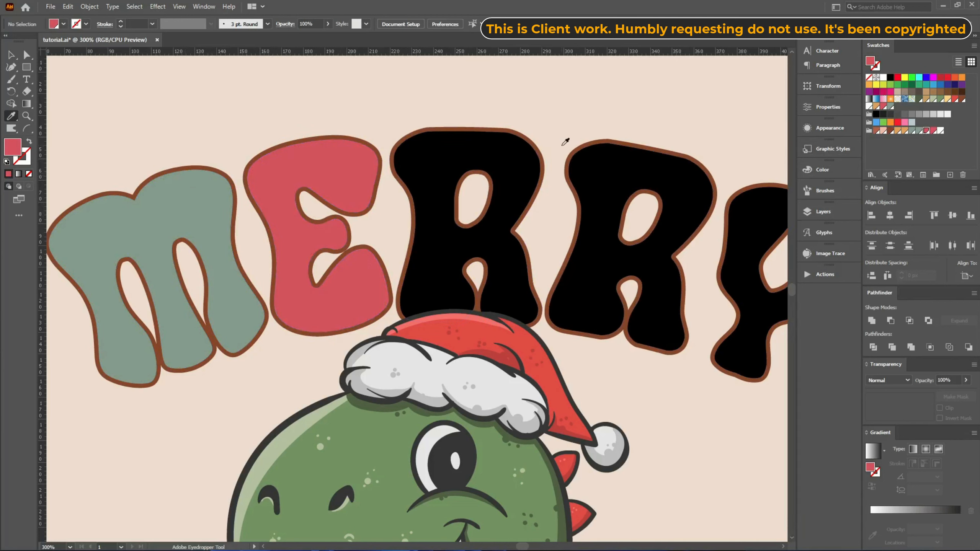
- Colour the first R of MERRY light pink, the second R golden orange and the Y rose red
{"action": "left_click", "coordinate": [883, 131]}
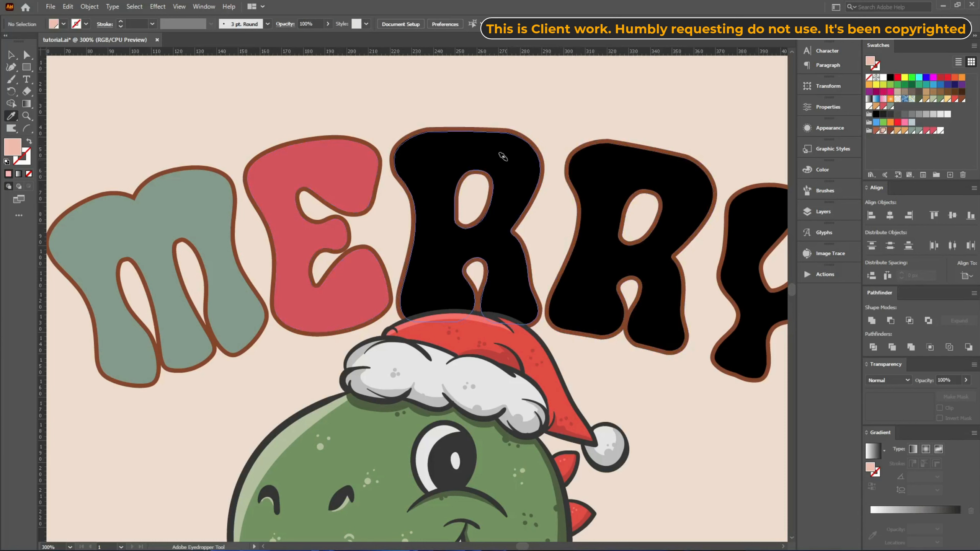
{"action": "left_click", "coordinate": [503, 156], "text": "alt"}
{"action": "left_click_drag", "start_coordinate": [649, 122], "coordinate": [508, 132]}
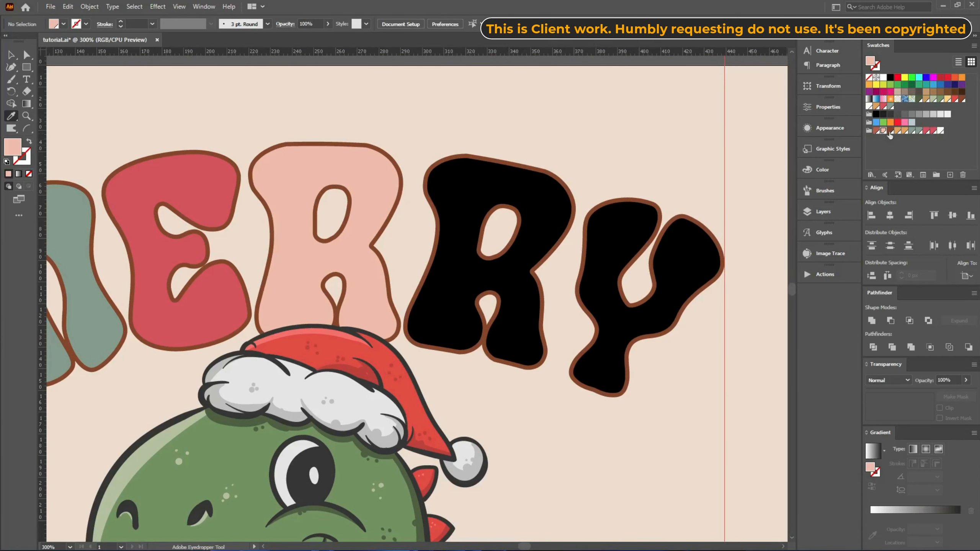
{"action": "left_click", "coordinate": [898, 130]}
{"action": "left_click", "coordinate": [525, 174], "text": "alt"}
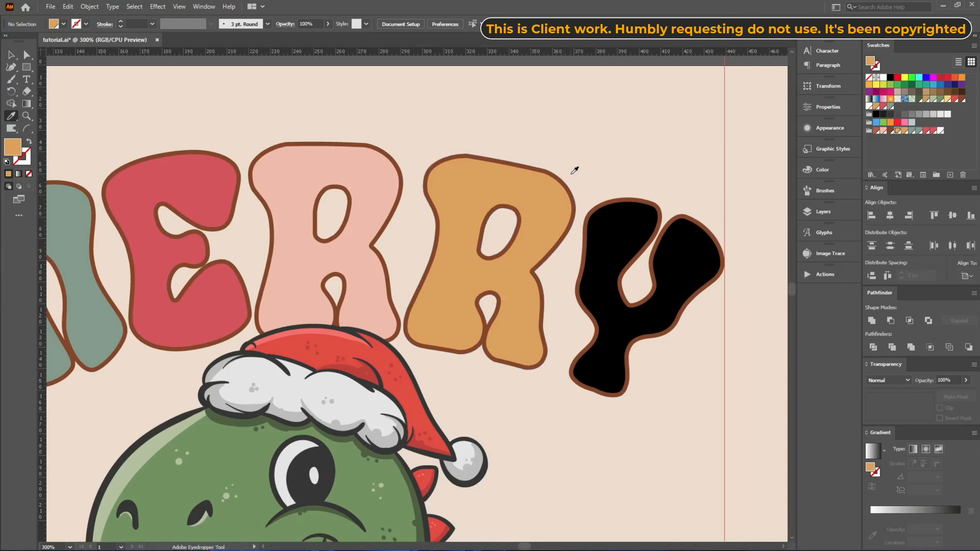
{"action": "left_click", "coordinate": [206, 189]}
{"action": "left_click", "coordinate": [611, 230], "text": "alt"}
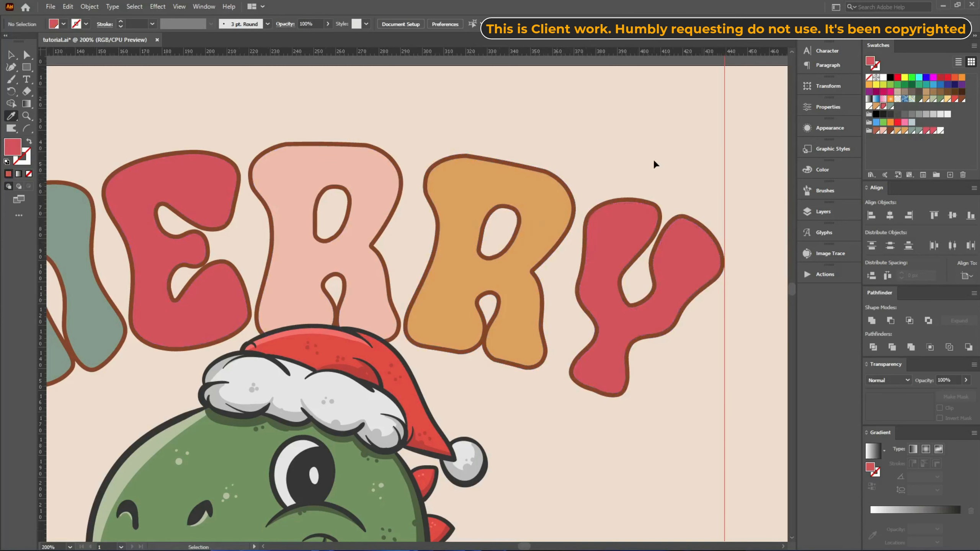
- Colour the letters of REX grey-green, rose red and light pink by sampling the MERRY letter colours
{"action": "scroll", "coordinate": [655, 164], "scroll_direction": "down", "scroll_amount": 1, "text": "alt"}
{"action": "left_click_drag", "start_coordinate": [599, 308], "coordinate": [467, 210]}
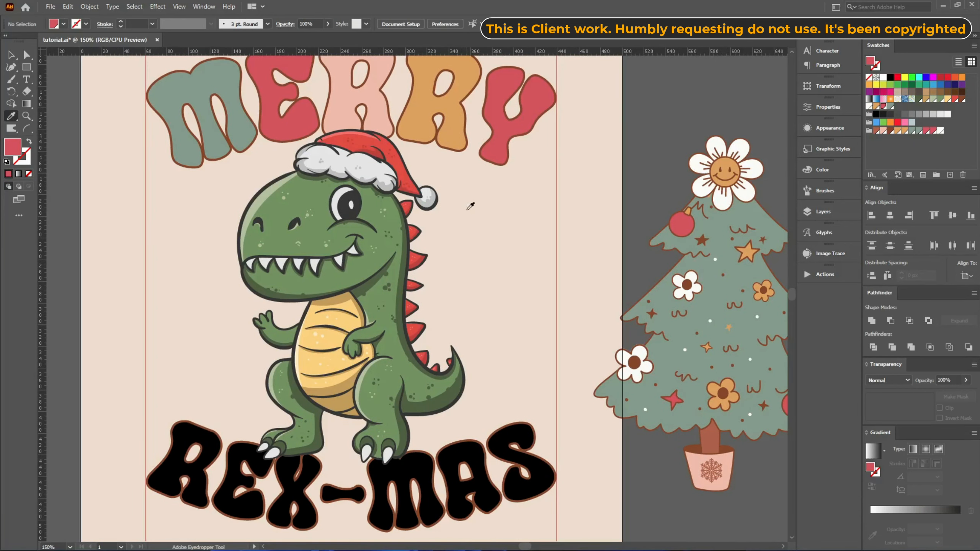
{"action": "left_click", "coordinate": [174, 113]}
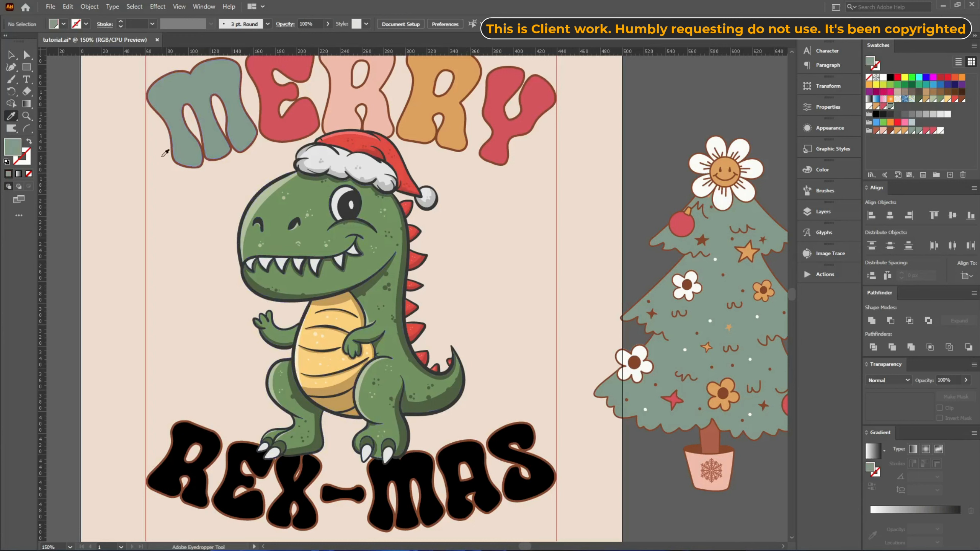
{"action": "left_click", "coordinate": [178, 425], "text": "alt"}
{"action": "left_click", "coordinate": [279, 124]}
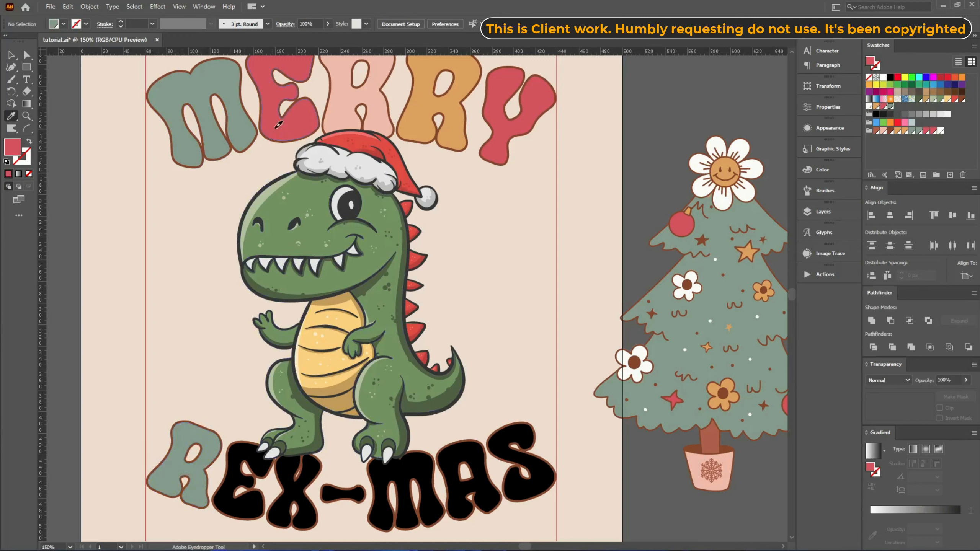
{"action": "left_click", "coordinate": [234, 448], "text": "alt"}
{"action": "left_click", "coordinate": [346, 110]}
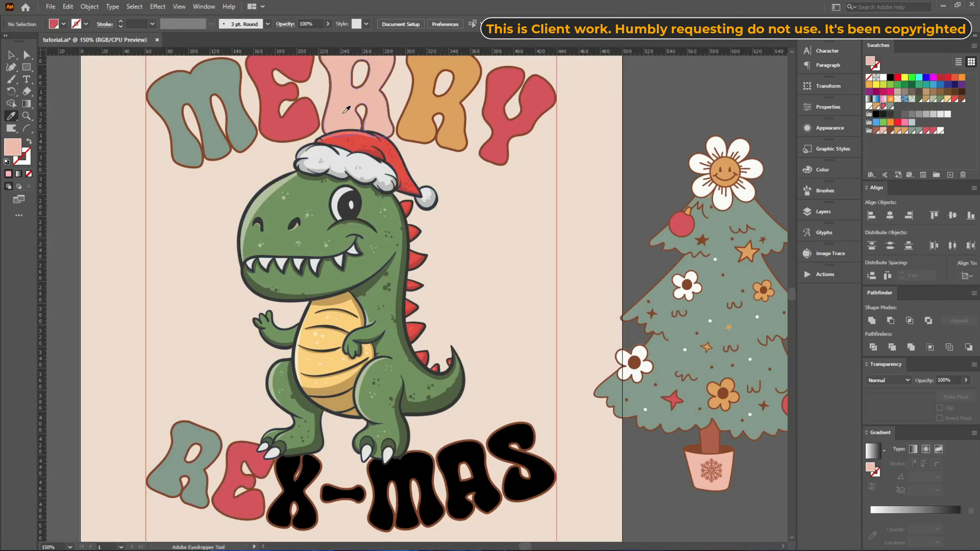
{"action": "left_click", "coordinate": [275, 479], "text": "alt"}
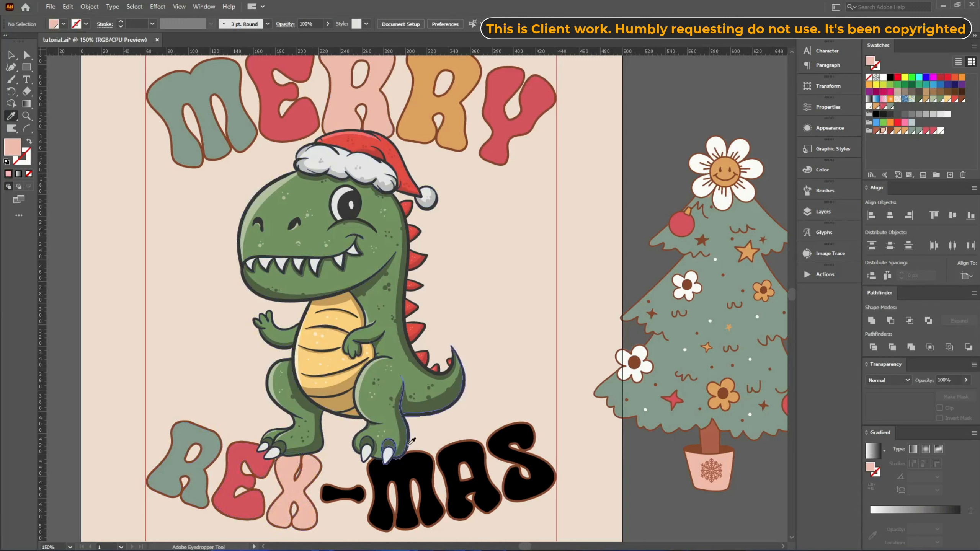
- Colour the letters of MAS golden orange, rose red and light pink and the hyphen grey-green, sampled from MERRY
{"action": "left_click", "coordinate": [460, 128]}
{"action": "left_click", "coordinate": [442, 462], "text": "alt"}
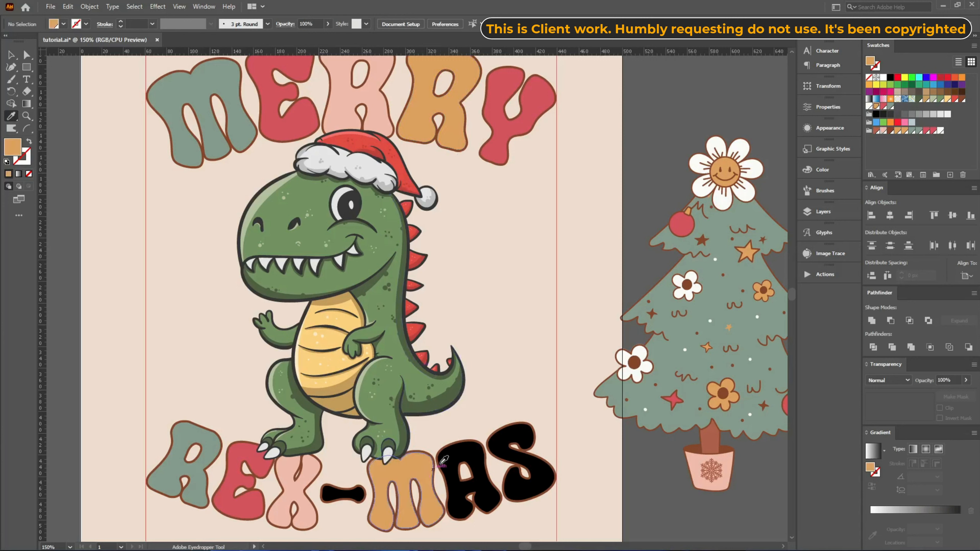
{"action": "left_click", "coordinate": [501, 130]}
{"action": "left_click", "coordinate": [468, 481], "text": "alt"}
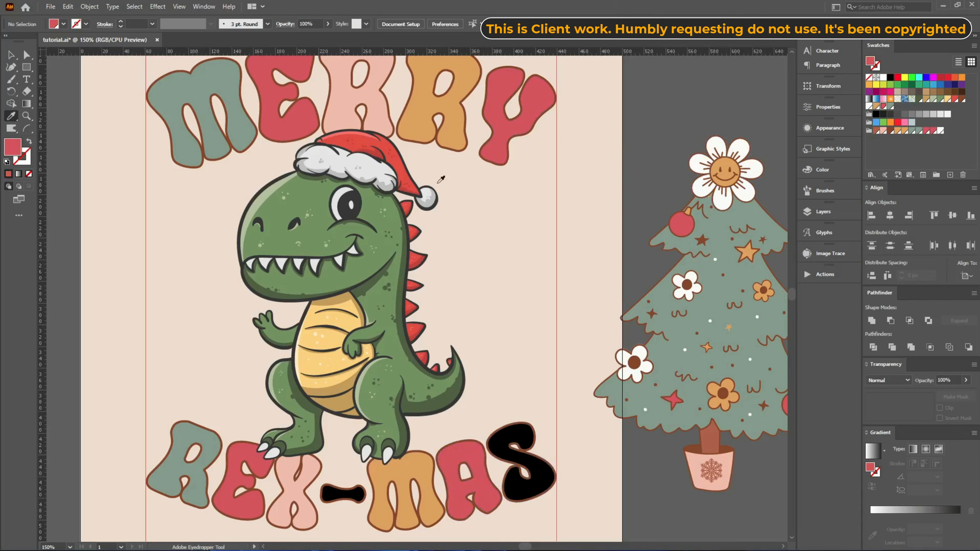
{"action": "left_click", "coordinate": [388, 124]}
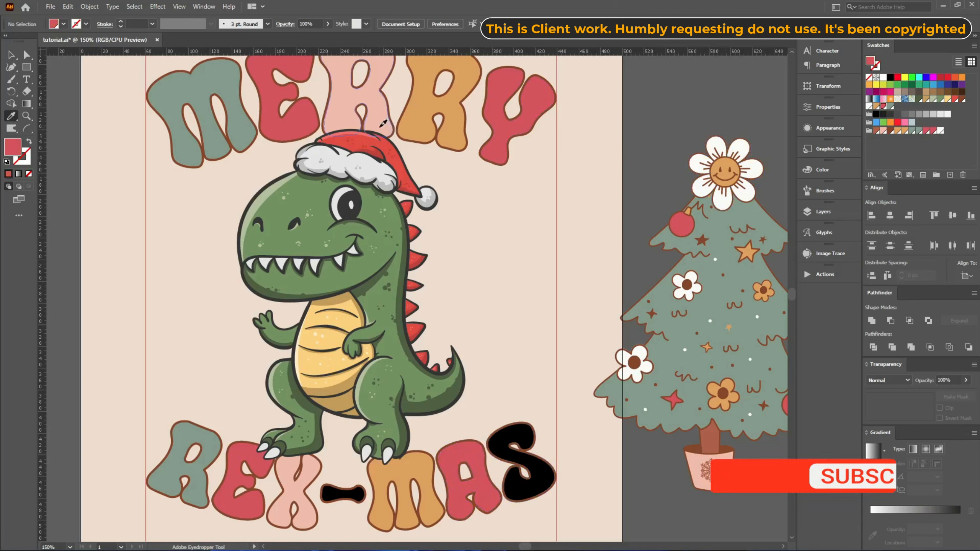
{"action": "left_click", "coordinate": [521, 463], "text": "alt"}
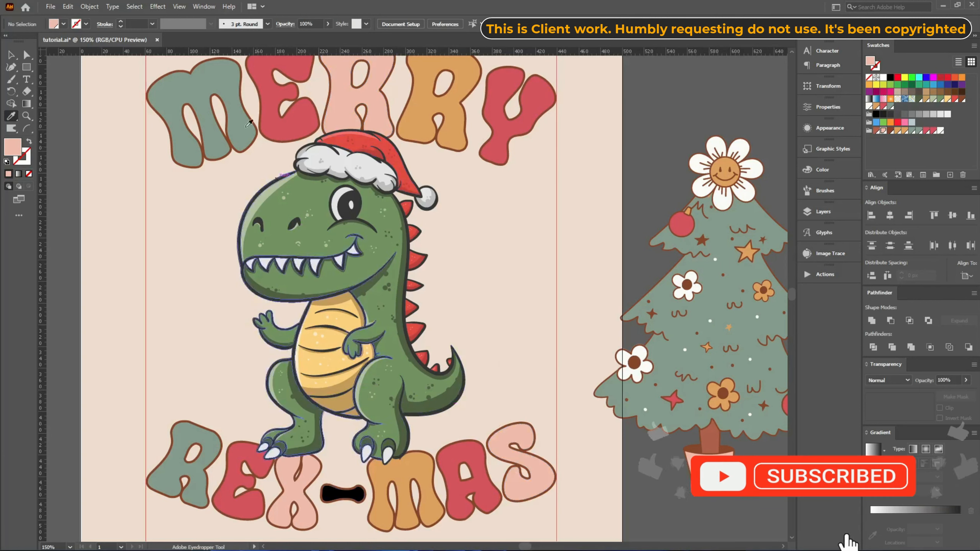
{"action": "left_click", "coordinate": [224, 88]}
{"action": "left_click", "coordinate": [330, 490], "text": "alt"}
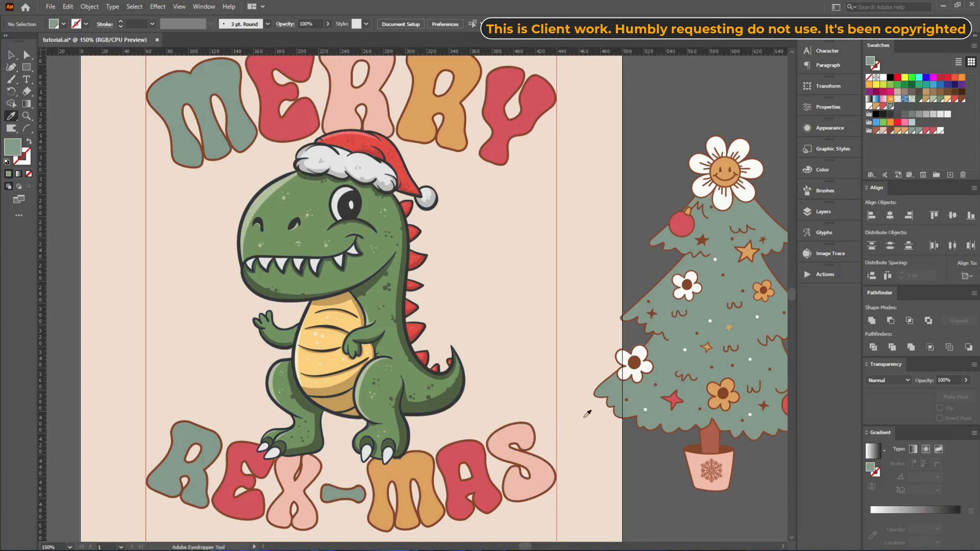
- Select the MERRY REX-MAS lettering with the dinosaur and move them slightly down on the artboard
{"action": "key", "text": "v"}
{"action": "key", "text": "ctrl+minus"}
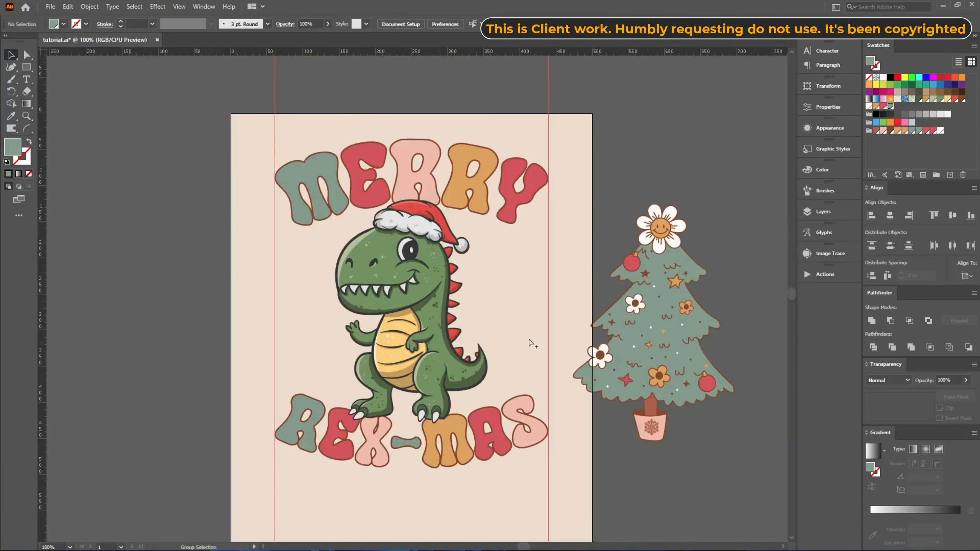
{"action": "scroll", "coordinate": [517, 329], "scroll_direction": "up", "scroll_amount": 1}
{"action": "scroll", "coordinate": [468, 327], "scroll_direction": "down", "scroll_amount": 1}
{"action": "left_click_drag", "start_coordinate": [485, 508], "coordinate": [310, 184]}
{"action": "scroll", "coordinate": [359, 205], "scroll_direction": "down", "scroll_amount": 2}
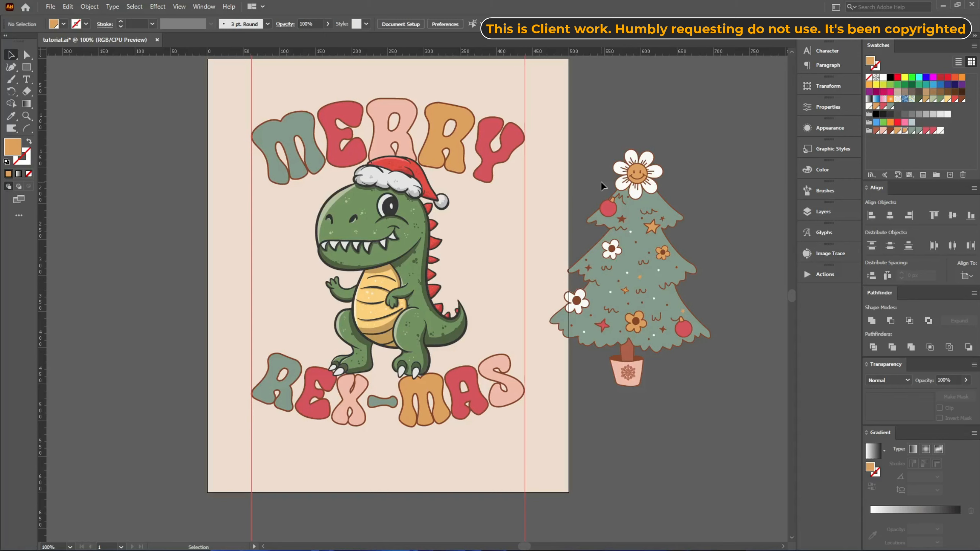
- Place a copy of the Christmas tree behind the dinosaur on the left half of the artboard
{"action": "scroll", "coordinate": [298, 235], "scroll_direction": "up", "scroll_amount": 1}
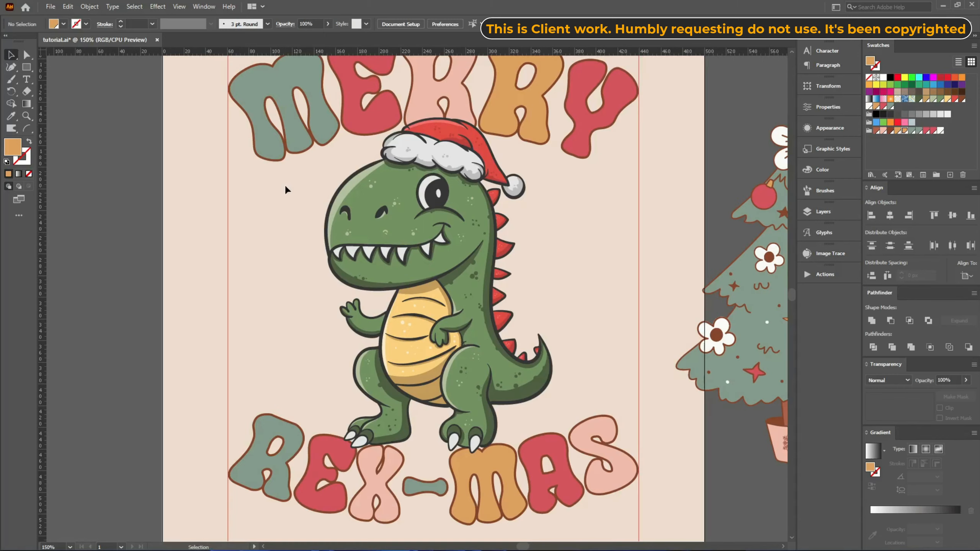
{"action": "scroll", "coordinate": [228, 256], "scroll_direction": "down", "scroll_amount": 2}
{"action": "left_click_drag", "start_coordinate": [487, 282], "coordinate": [286, 282]}
{"action": "scroll", "coordinate": [286, 282], "scroll_direction": "up", "scroll_amount": 2}
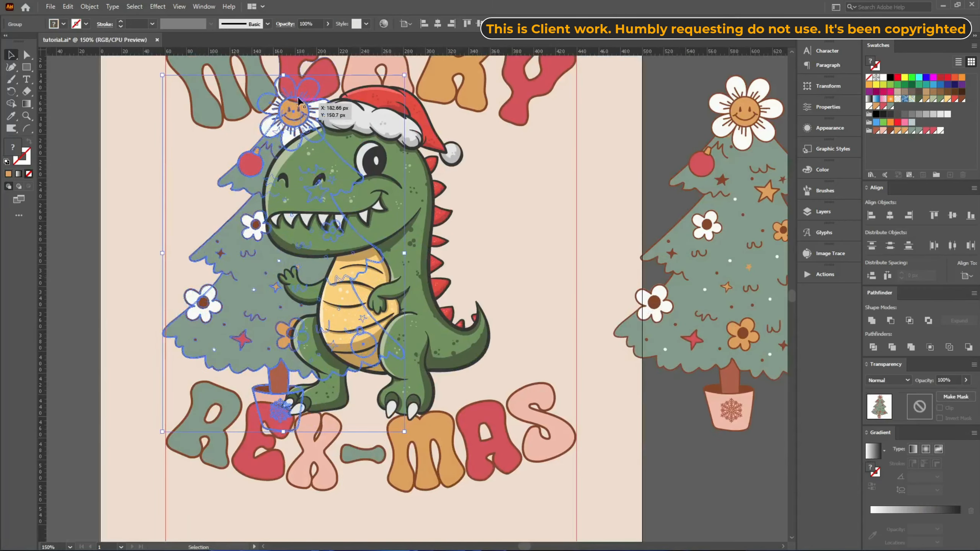
{"action": "left_click_drag", "start_coordinate": [289, 92], "coordinate": [293, 139]}
{"action": "left_click_drag", "start_coordinate": [288, 290], "coordinate": [279, 293]}
{"action": "key", "text": "space"}
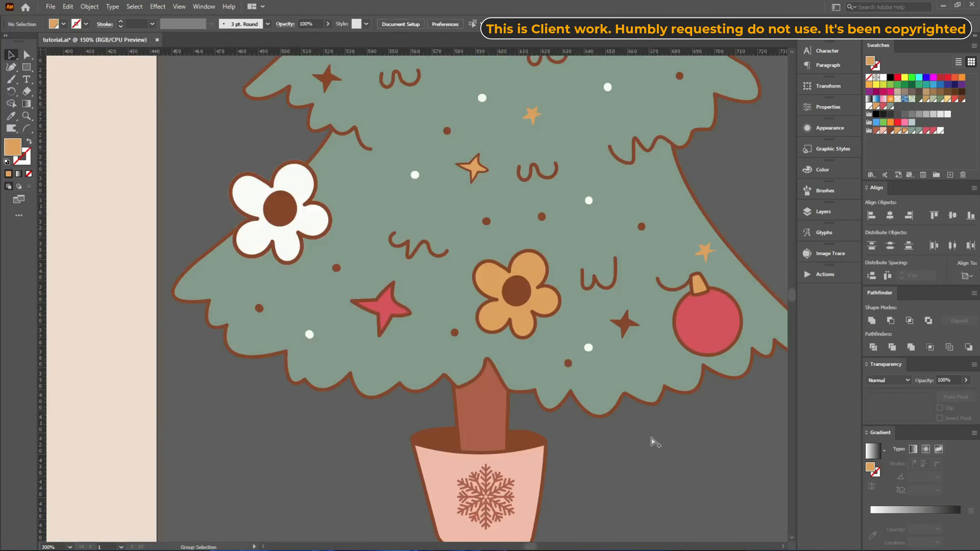
- Left-align the tree copy with the REX-MAS lettering and move it straight up so its pot clears the letters
{"action": "scroll", "coordinate": [650, 440], "scroll_direction": "down", "scroll_amount": 3}
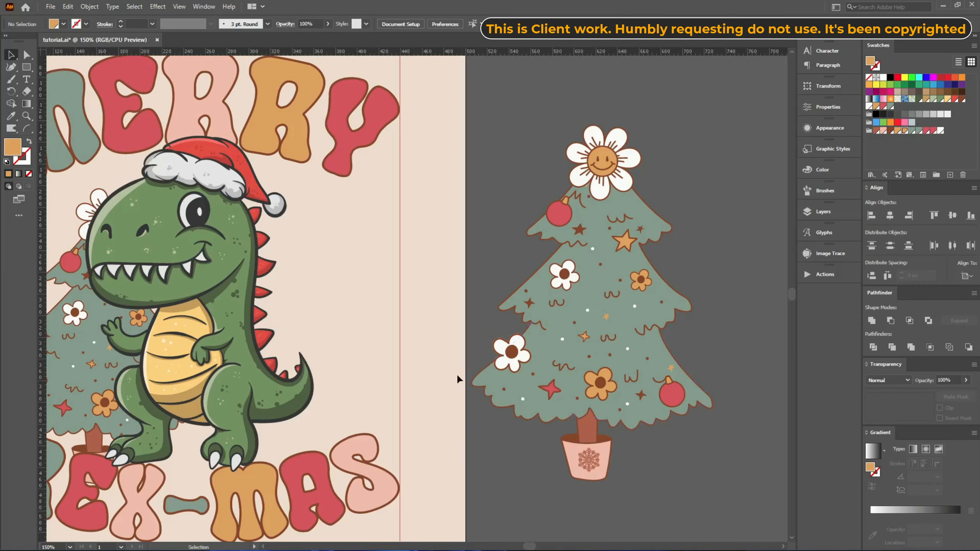
{"action": "scroll", "coordinate": [312, 363], "scroll_direction": "up", "scroll_amount": 4}
{"action": "left_click_drag", "start_coordinate": [295, 360], "coordinate": [293, 355]}
{"action": "left_click", "coordinate": [237, 470], "text": "shift"}
{"action": "left_click", "coordinate": [425, 24]}
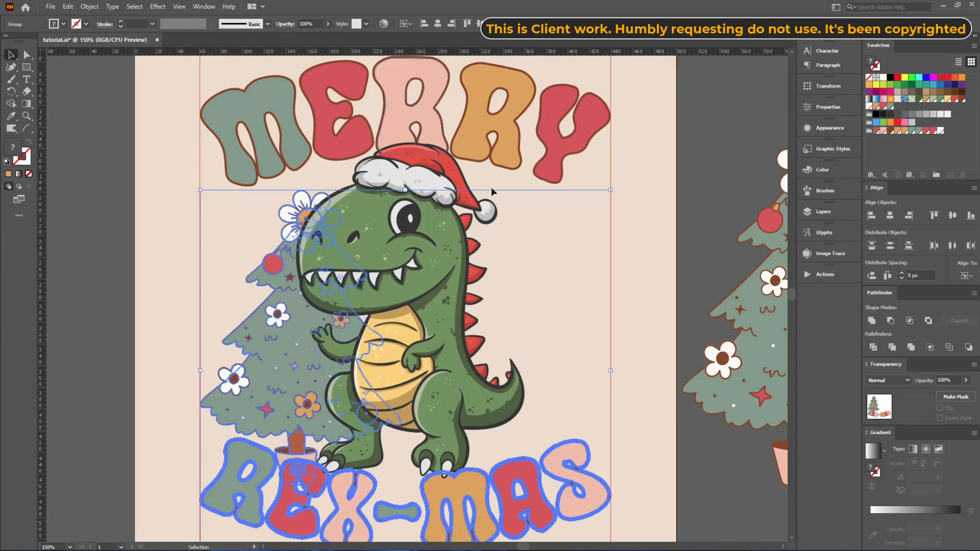
{"action": "key", "text": "ctrl+shift+a"}
{"action": "left_click_drag", "start_coordinate": [263, 368], "coordinate": [263, 349]}
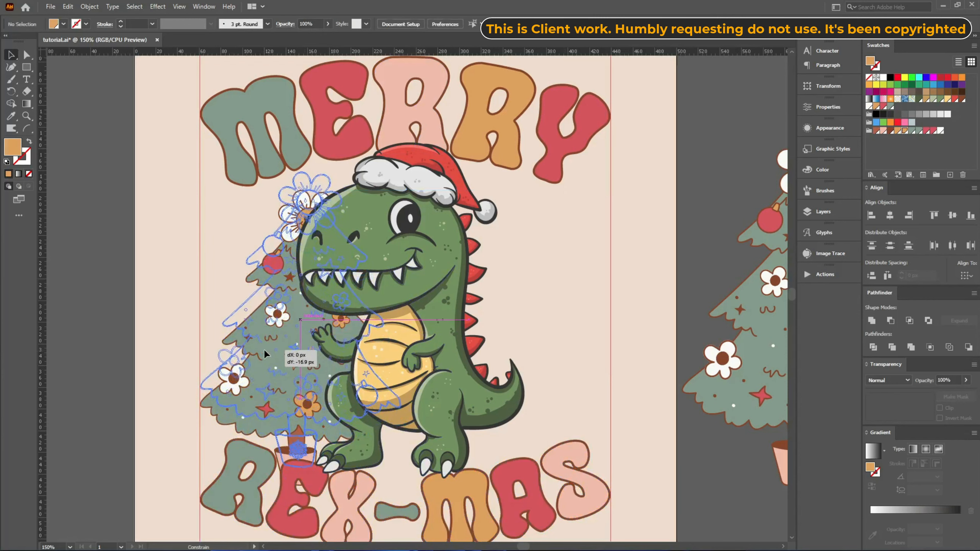
{"action": "left_click", "coordinate": [568, 318]}
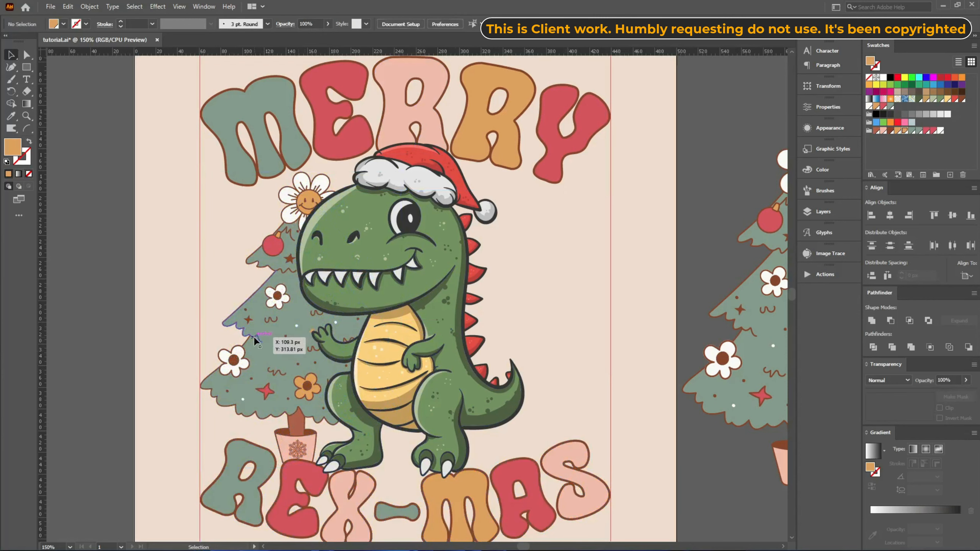
- Remove the tree copy from behind the dinosaur
{"action": "scroll", "coordinate": [256, 338], "scroll_direction": "down", "scroll_amount": 1}
{"action": "left_click_drag", "start_coordinate": [248, 333], "coordinate": [681, 226]}
{"action": "key", "text": "Delete"}
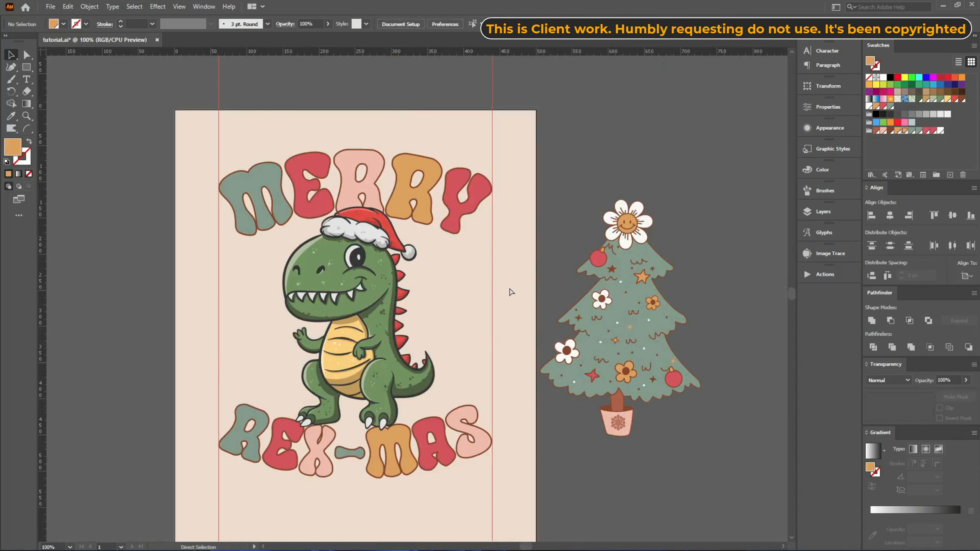
- Save the document and copy the smiling daisy from the top of the Christmas tree
{"action": "key", "text": "ctrl+s"}
{"action": "scroll", "coordinate": [446, 348], "scroll_direction": "up", "scroll_amount": 2}
{"action": "scroll", "coordinate": [496, 250], "scroll_direction": "down", "scroll_amount": 1}
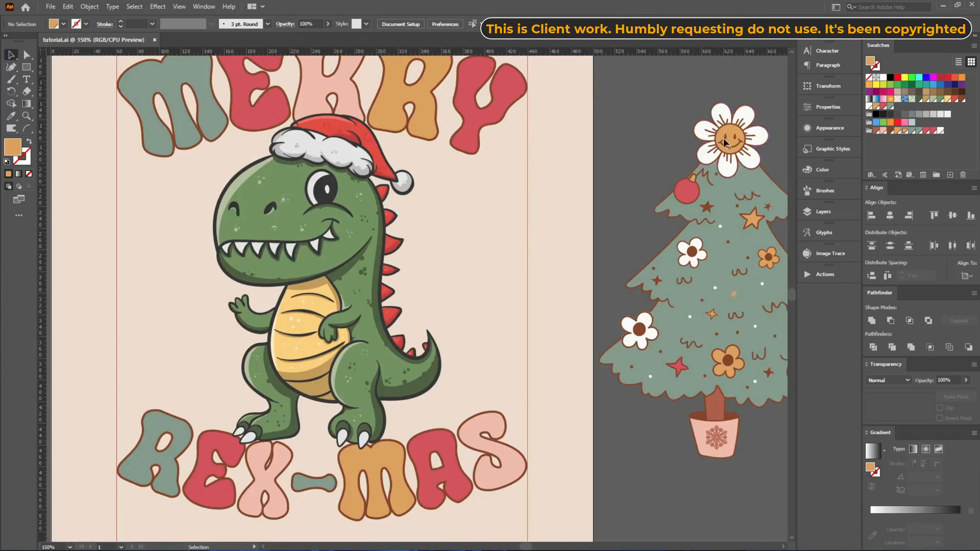
{"action": "double_click", "coordinate": [734, 139]}
{"action": "left_click", "coordinate": [734, 138]}
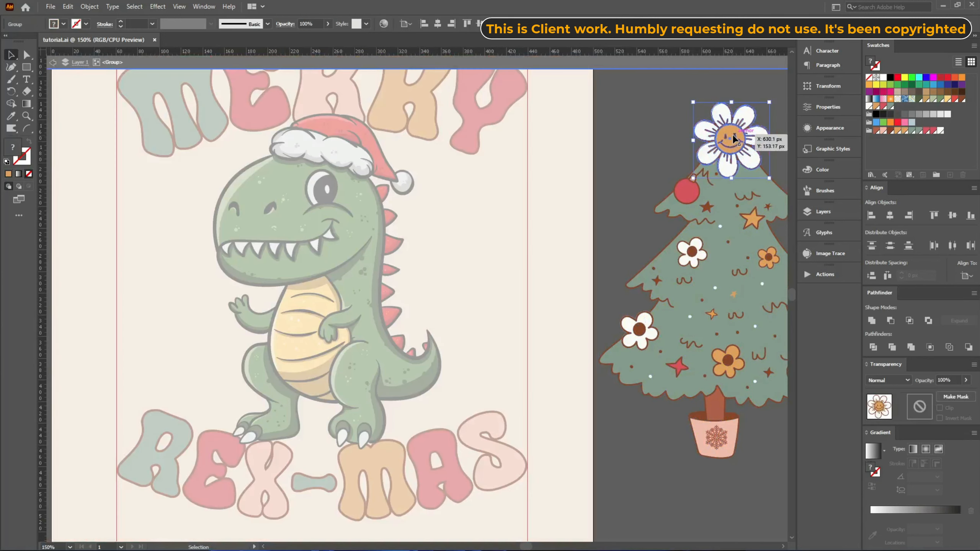
{"action": "double_click", "coordinate": [579, 262]}
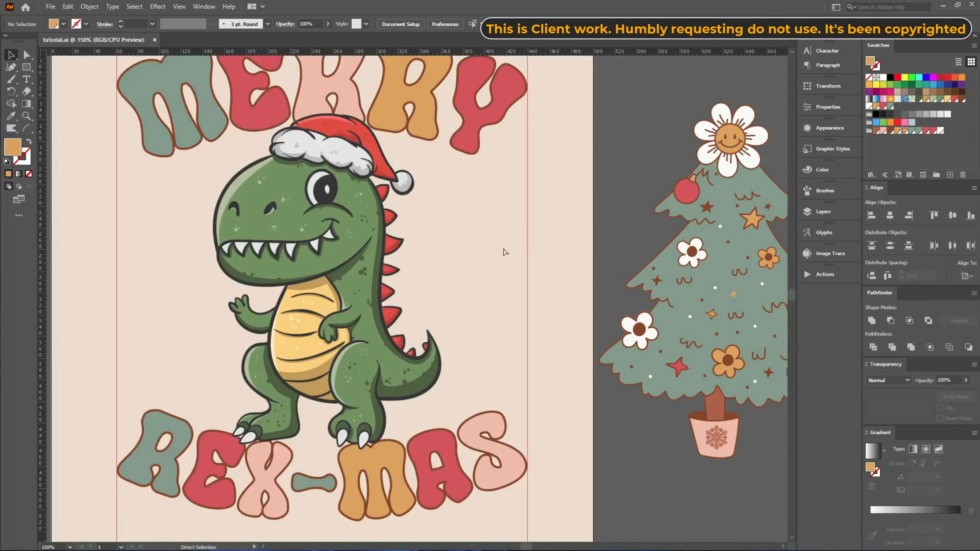
- Paste the smiling daisy onto the artboard, shrink it and place it to the right of the dinosaur's head
{"action": "key", "text": "ctrl+v"}
{"action": "left_click_drag", "start_coordinate": [419, 335], "coordinate": [453, 204]}
{"action": "left_click", "coordinate": [483, 335]}
- Duplicate the small daisy around the dinosaur, arranging three on its left and two on its right
{"action": "left_click_drag", "start_coordinate": [480, 281], "coordinate": [150, 195]}
{"action": "left_click_drag", "start_coordinate": [165, 195], "coordinate": [196, 198]}
{"action": "left_click_drag", "start_coordinate": [182, 301], "coordinate": [167, 311]}
{"action": "left_click_drag", "start_coordinate": [478, 301], "coordinate": [478, 347]}
{"action": "left_click_drag", "start_coordinate": [444, 201], "coordinate": [461, 205]}
{"action": "left_click", "coordinate": [537, 268]}
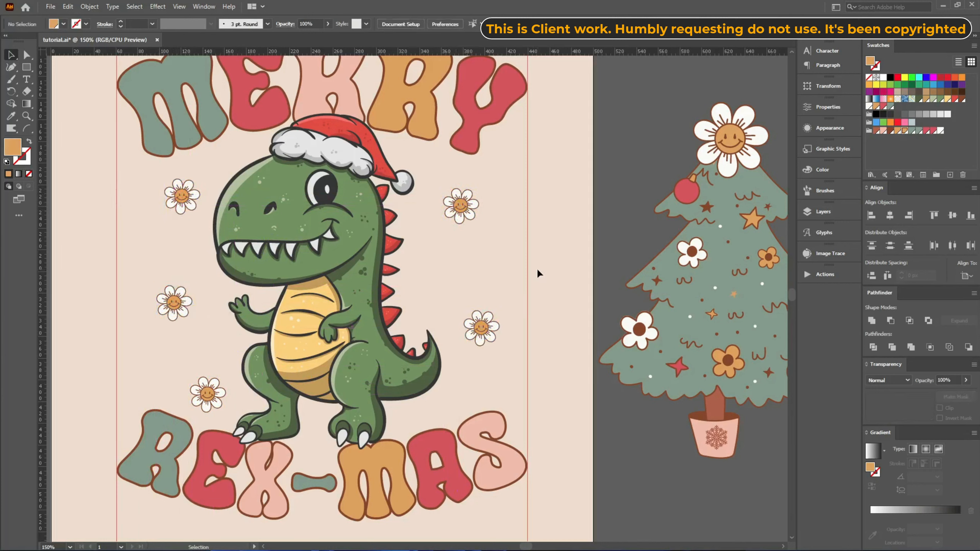
- Colour the petals of the daisy beside the Santa hat light pink, sampled from the first R of MERRY
{"action": "key", "text": "i"}
{"action": "left_click", "coordinate": [320, 99]}
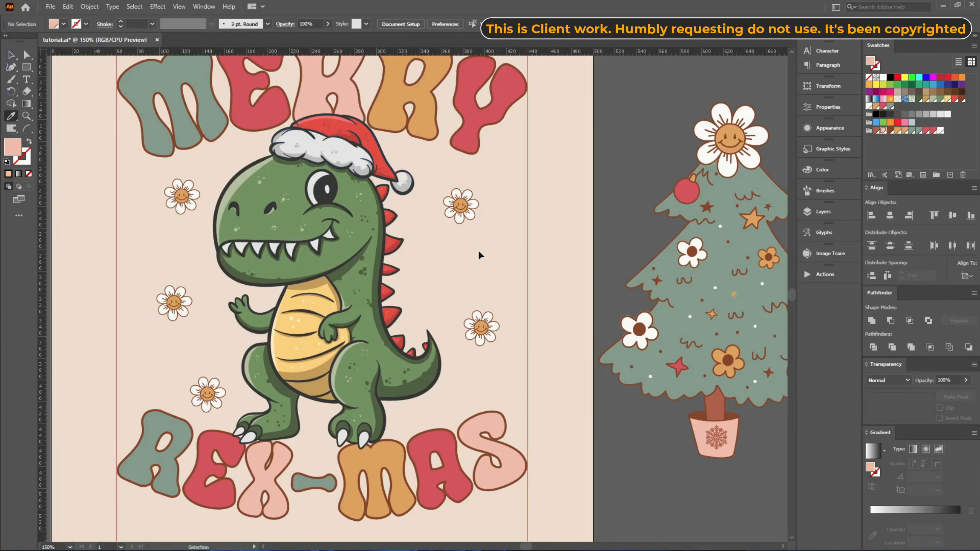
{"action": "scroll", "coordinate": [477, 256], "scroll_direction": "up", "scroll_amount": 5}
{"action": "left_click", "coordinate": [415, 112], "text": "alt"}
{"action": "scroll", "coordinate": [463, 174], "scroll_direction": "down", "scroll_amount": 4}
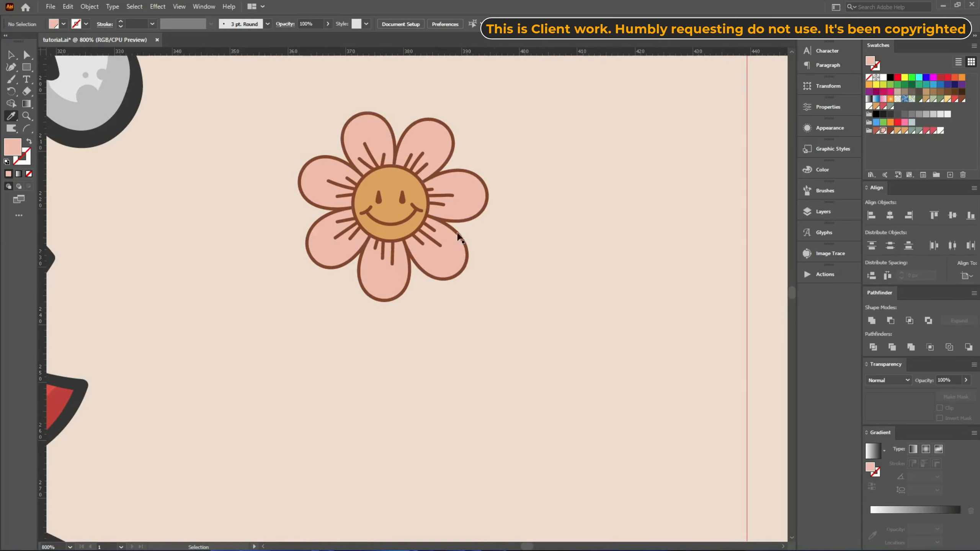
- Colour the petals of the daisy beside the tail rose red, sampled from the Y of MERRY
{"action": "left_click", "coordinate": [433, 121]}
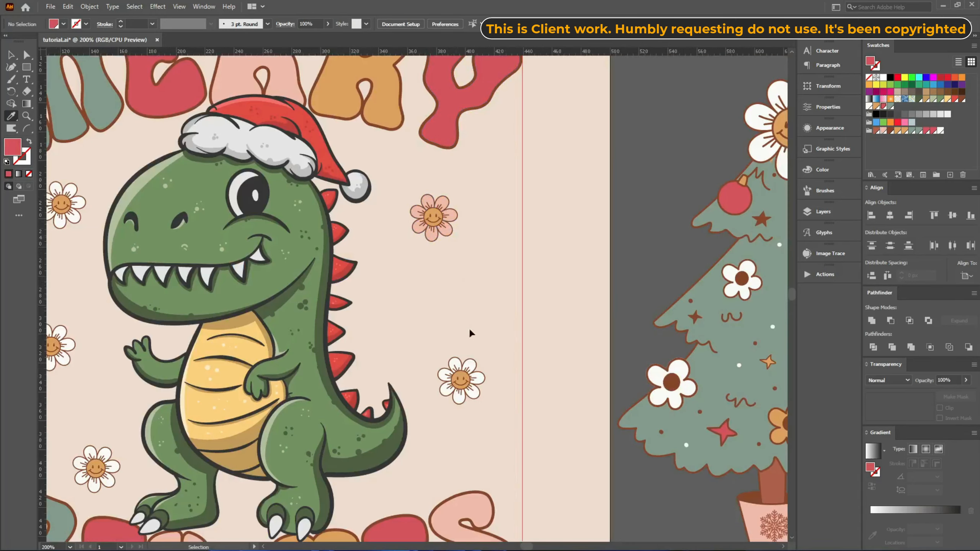
{"action": "scroll", "coordinate": [473, 414], "scroll_direction": "up", "scroll_amount": 4}
{"action": "left_click", "coordinate": [491, 290], "text": "alt"}
{"action": "scroll", "coordinate": [586, 277], "scroll_direction": "down", "scroll_amount": 4}
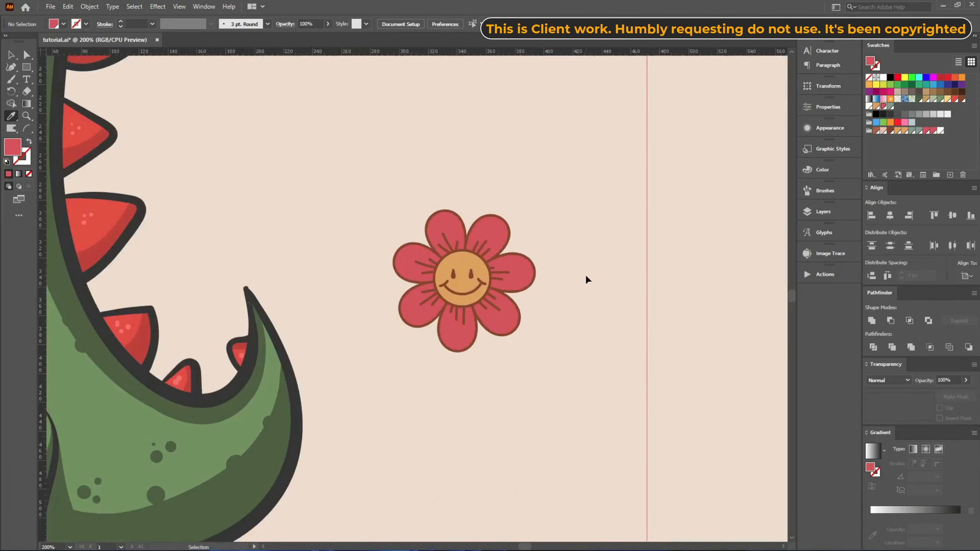
- Colour the petals of the middle daisy left of the dinosaur grey-green, sampled from the R of REX
{"action": "scroll", "coordinate": [587, 279], "scroll_direction": "down", "scroll_amount": 1}
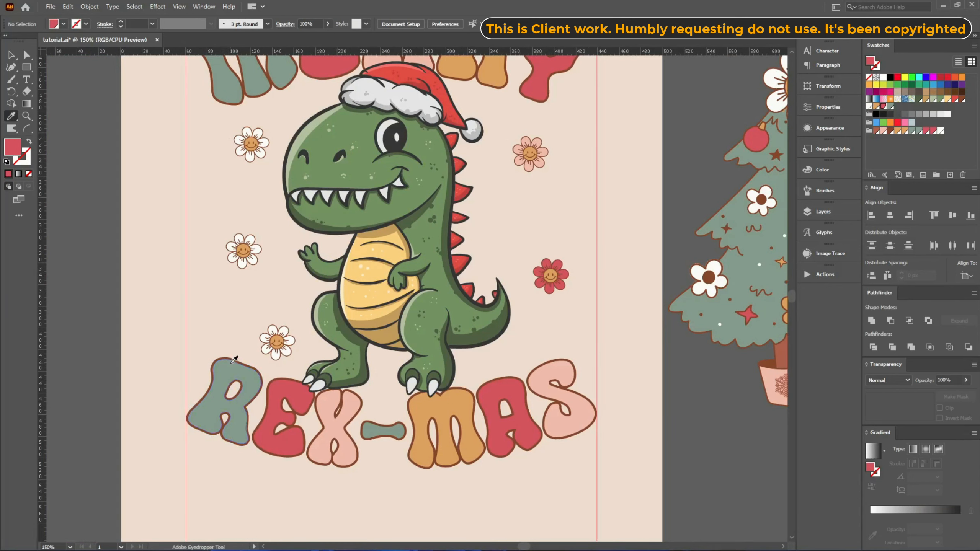
{"action": "left_click", "coordinate": [230, 362]}
{"action": "scroll", "coordinate": [257, 348], "scroll_direction": "up", "scroll_amount": 2}
{"action": "scroll", "coordinate": [276, 232], "scroll_direction": "up", "scroll_amount": 2}
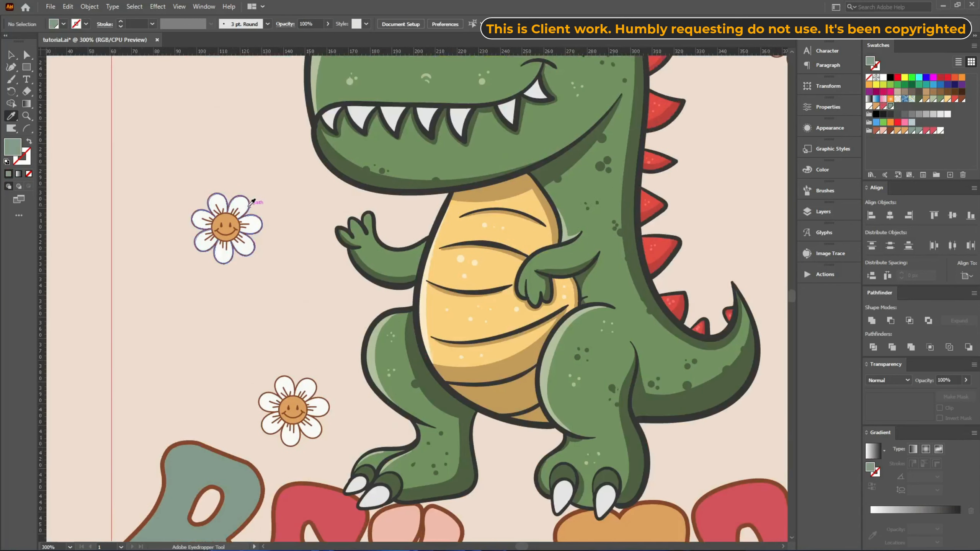
{"action": "left_click", "coordinate": [247, 210], "text": "alt"}
{"action": "key", "text": "v"}
{"action": "scroll", "coordinate": [322, 259], "scroll_direction": "down", "scroll_amount": 2}
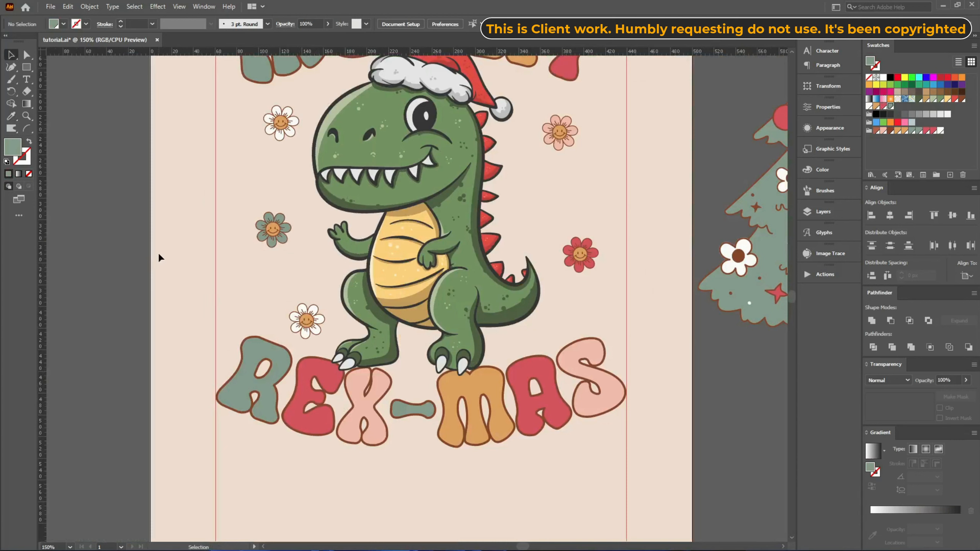
- Add a white daisy between the pink and red ones and space the three evenly down the dinosaur's right side
{"action": "scroll", "coordinate": [160, 258], "scroll_direction": "up", "scroll_amount": 3}
{"action": "mouse_move", "coordinate": [544, 213]}
{"action": "left_mouse_down"}
{"action": "mouse_move", "coordinate": [528, 224]}
{"action": "mouse_move", "coordinate": [540, 217]}
{"action": "mouse_move", "coordinate": [531, 201]}
{"action": "left_mouse_up"}
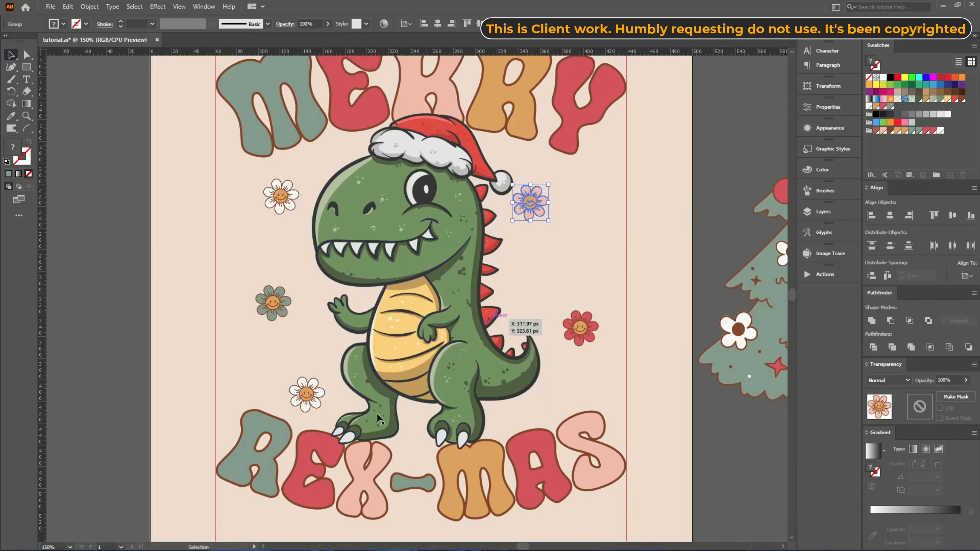
{"action": "left_click_drag", "start_coordinate": [307, 396], "coordinate": [566, 368]}
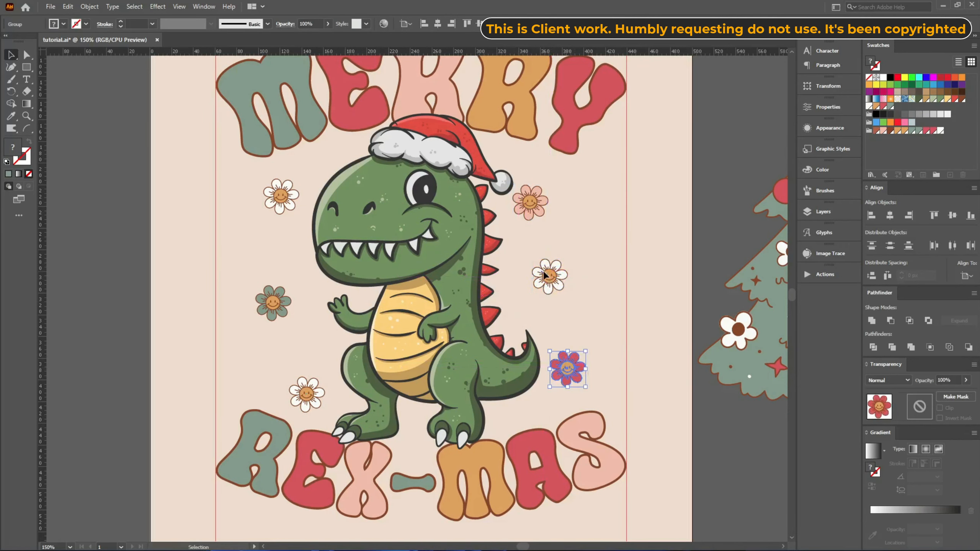
{"action": "left_click_drag", "start_coordinate": [545, 275], "coordinate": [548, 275]}
{"action": "left_click_drag", "start_coordinate": [529, 201], "coordinate": [541, 197]}
{"action": "left_click", "coordinate": [579, 236]}
{"action": "scroll", "coordinate": [446, 280], "scroll_direction": "down", "scroll_amount": 3}
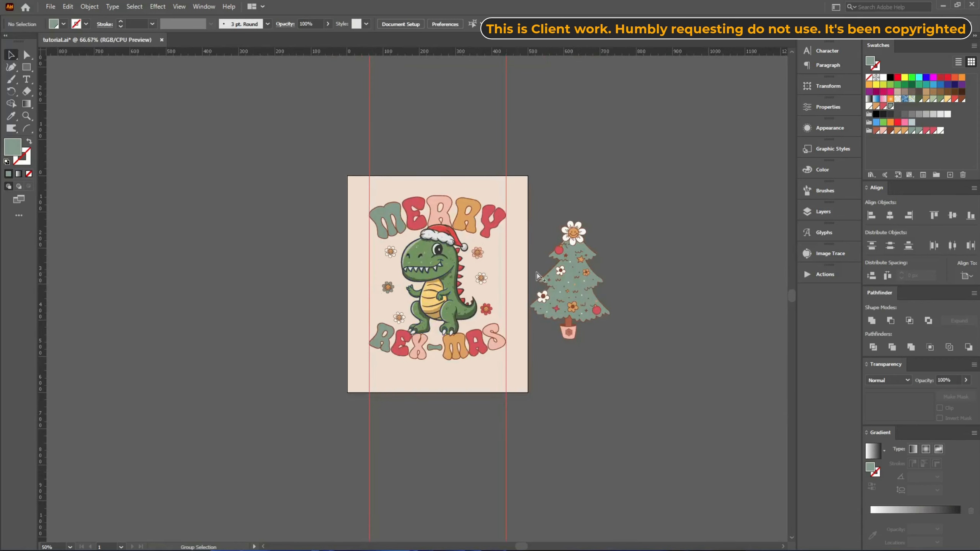
- Copy the small brown four-pointed star from the tree and place it between the white and red daisies right of the dinosaur
{"action": "scroll", "coordinate": [538, 276], "scroll_direction": "up", "scroll_amount": 4}
{"action": "scroll", "coordinate": [643, 211], "scroll_direction": "up", "scroll_amount": 2}
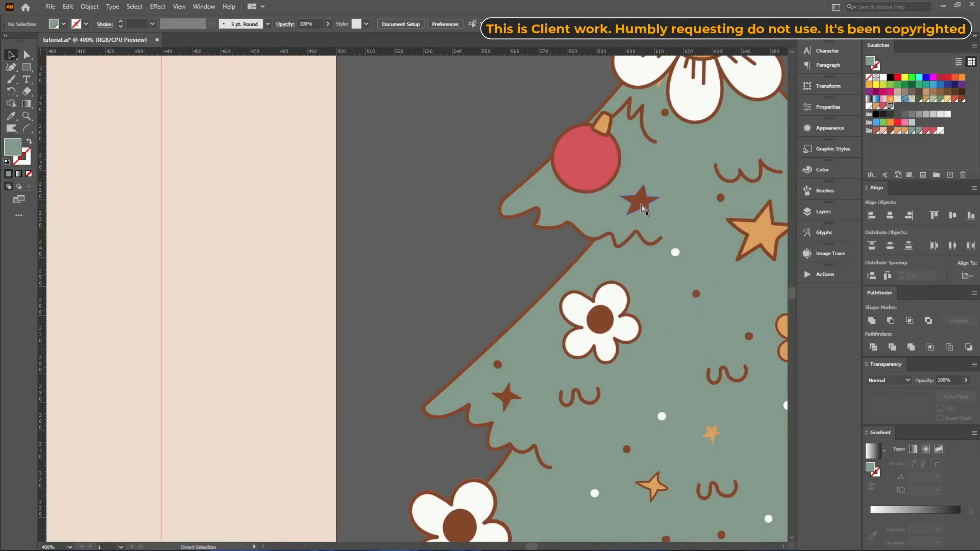
{"action": "left_click", "coordinate": [642, 207]}
{"action": "left_click", "coordinate": [290, 272]}
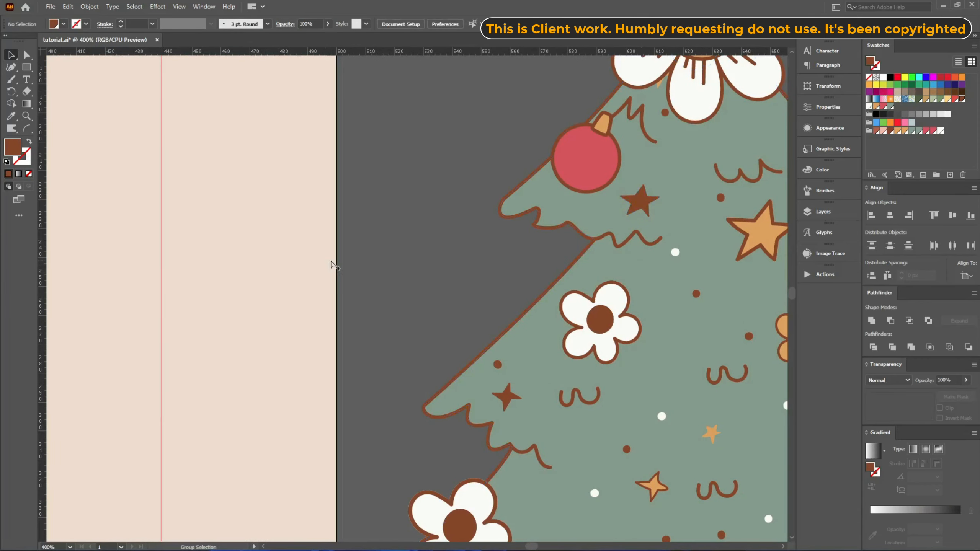
{"action": "left_click", "coordinate": [505, 400]}
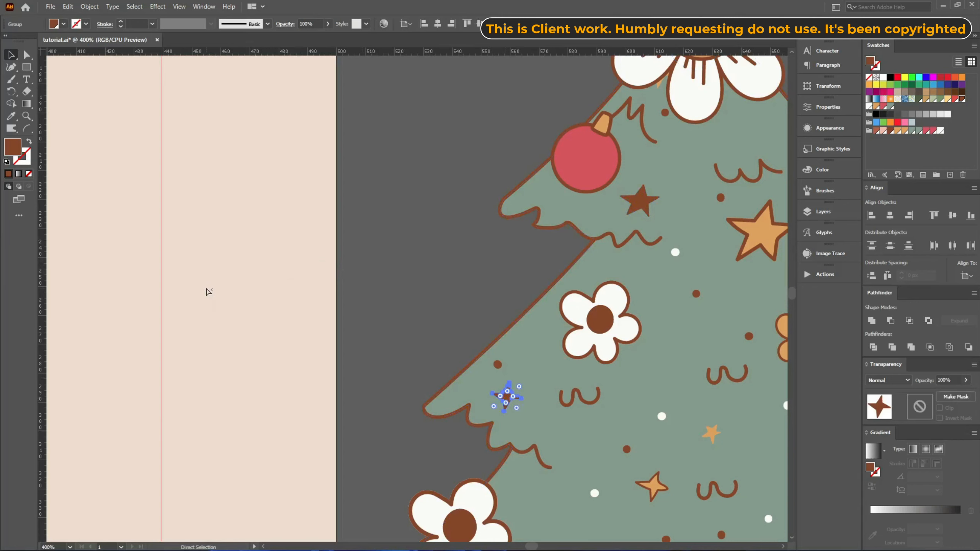
{"action": "key", "text": "ctrl+c"}
{"action": "left_click", "coordinate": [260, 278]}
{"action": "key", "text": "ctrl+v"}
{"action": "scroll", "coordinate": [506, 241], "scroll_direction": "down", "scroll_amount": 3}
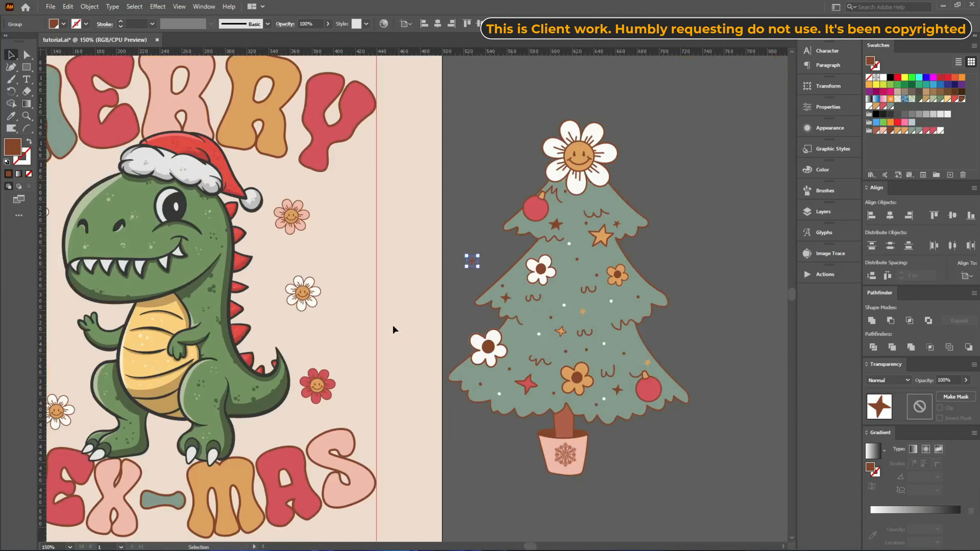
{"action": "left_click_drag", "start_coordinate": [472, 262], "coordinate": [323, 334]}
{"action": "left_click_drag", "start_coordinate": [366, 281], "coordinate": [588, 232]}
{"action": "left_click", "coordinate": [569, 293]}
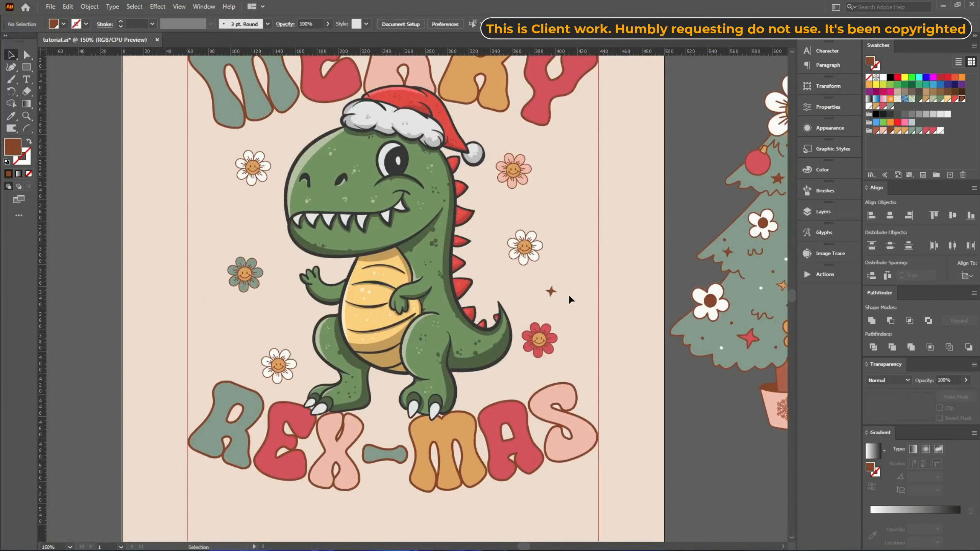
- Duplicate the brown star among the daisies so that four surround the dinosaur on each side
{"action": "left_click_drag", "start_coordinate": [551, 292], "coordinate": [270, 248]}
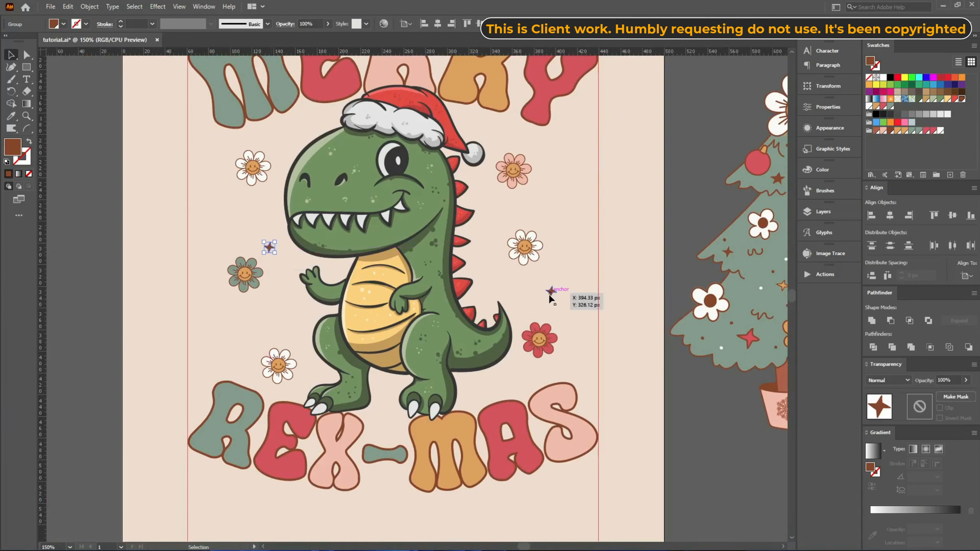
{"action": "left_click_drag", "start_coordinate": [551, 292], "coordinate": [486, 217]}
{"action": "left_click_drag", "start_coordinate": [551, 293], "coordinate": [502, 381]}
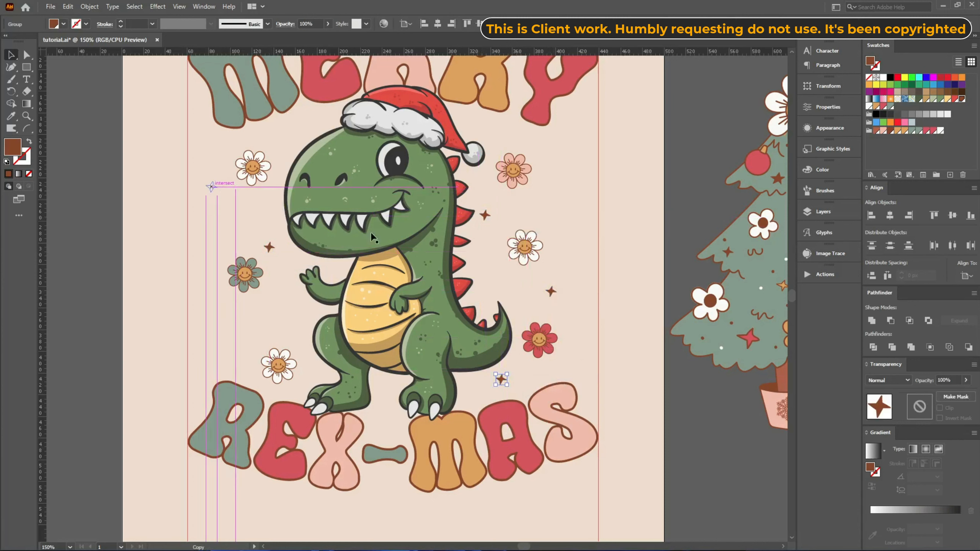
{"action": "left_click_drag", "start_coordinate": [552, 292], "coordinate": [566, 158]}
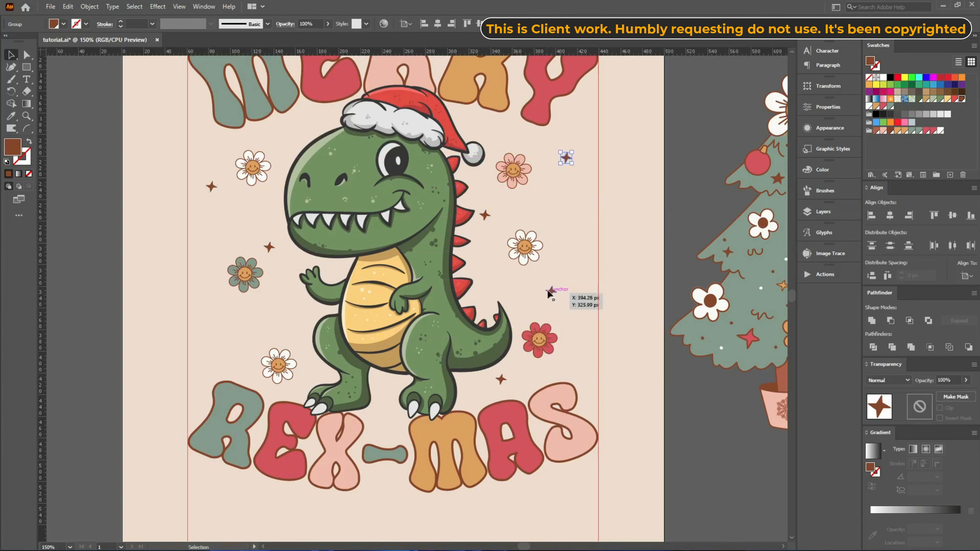
{"action": "mouse_move", "coordinate": [551, 292]}
{"action": "left_mouse_down"}
{"action": "mouse_move", "coordinate": [526, 307]}
{"action": "mouse_move", "coordinate": [240, 334]}
{"action": "mouse_move", "coordinate": [538, 290]}
{"action": "left_mouse_up"}
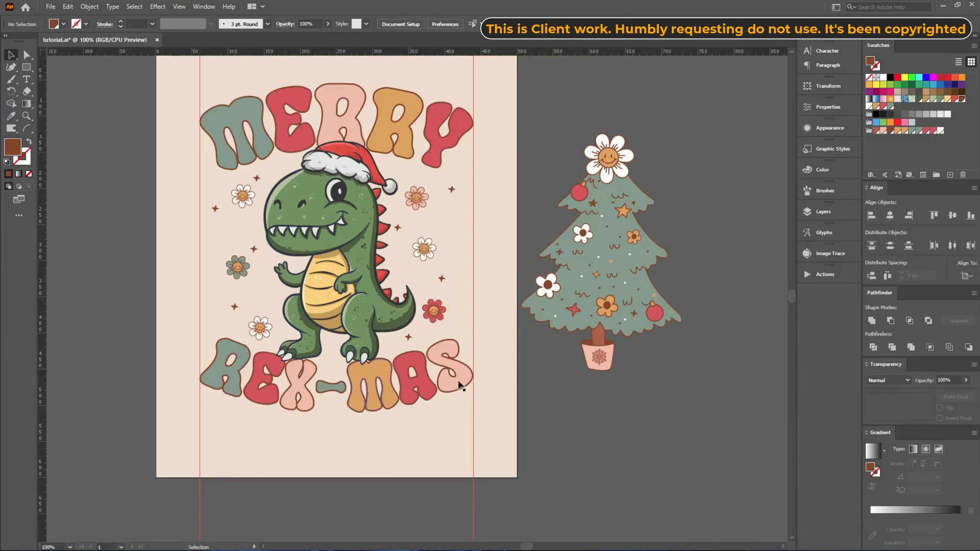
{"action": "scroll", "coordinate": [460, 388], "scroll_direction": "up", "scroll_amount": 2}
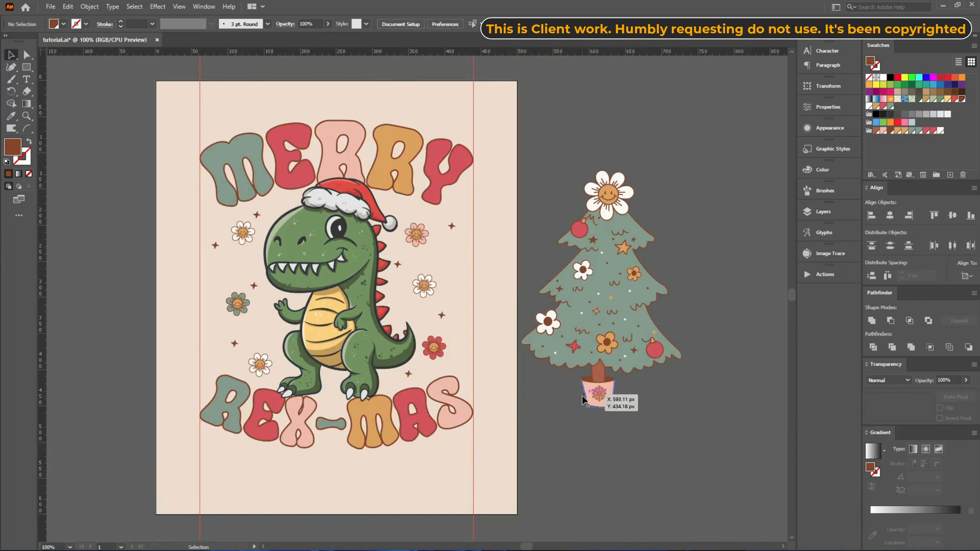
- Draw a looping brown brush stroke across the lettering, dinosaur and daisies and delete it
{"action": "key", "text": "b"}
{"action": "mouse_move", "coordinate": [267, 174]}
{"action": "left_mouse_down"}
{"action": "mouse_move", "coordinate": [253, 269]}
{"action": "mouse_move", "coordinate": [274, 421]}
{"action": "mouse_move", "coordinate": [349, 112]}
{"action": "left_mouse_up"}
{"action": "left_click_drag", "start_coordinate": [326, 147], "coordinate": [358, 205]}
{"action": "key", "text": "v"}
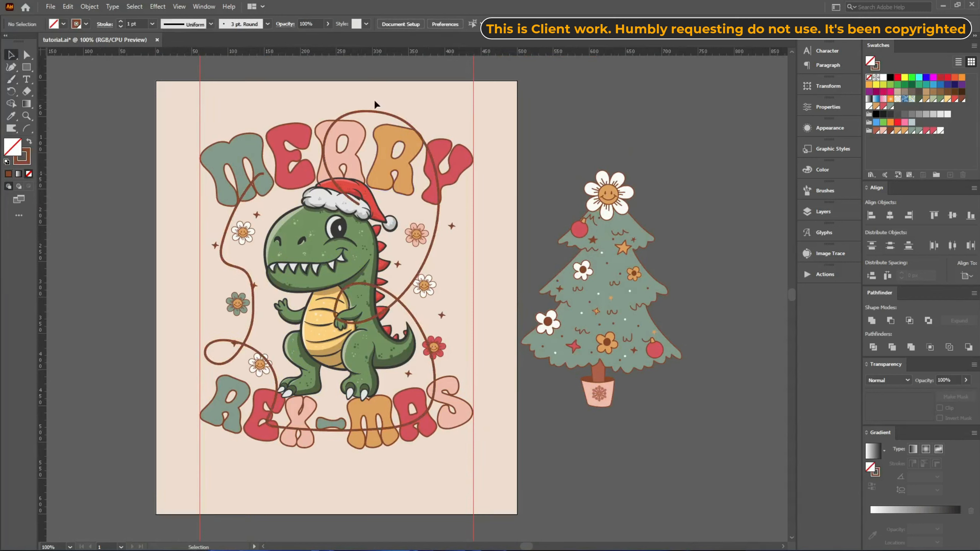
{"action": "left_click_drag", "start_coordinate": [391, 121], "coordinate": [391, 120]}
{"action": "key", "text": "Delete"}
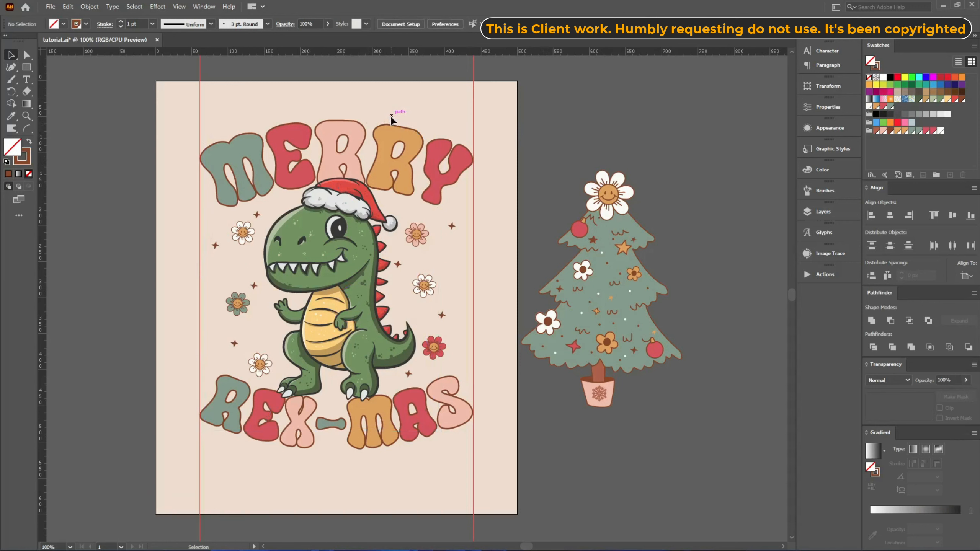
- Group all the daisies and stars, then group them together with the lettering and the dinosaur
{"action": "left_click_drag", "start_coordinate": [162, 105], "coordinate": [490, 459]}
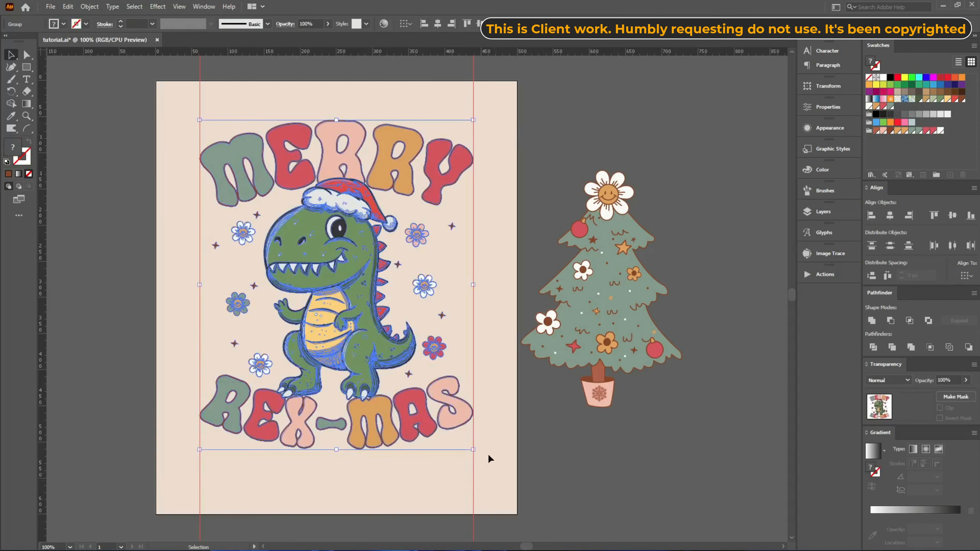
{"action": "left_click_drag", "start_coordinate": [291, 130], "coordinate": [291, 130]}
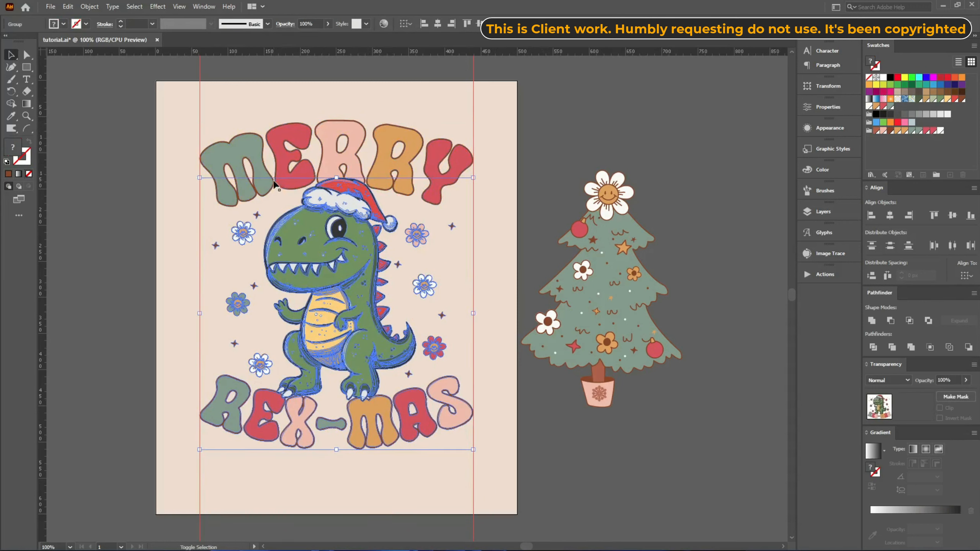
{"action": "left_click_drag", "start_coordinate": [298, 221], "coordinate": [297, 222]}
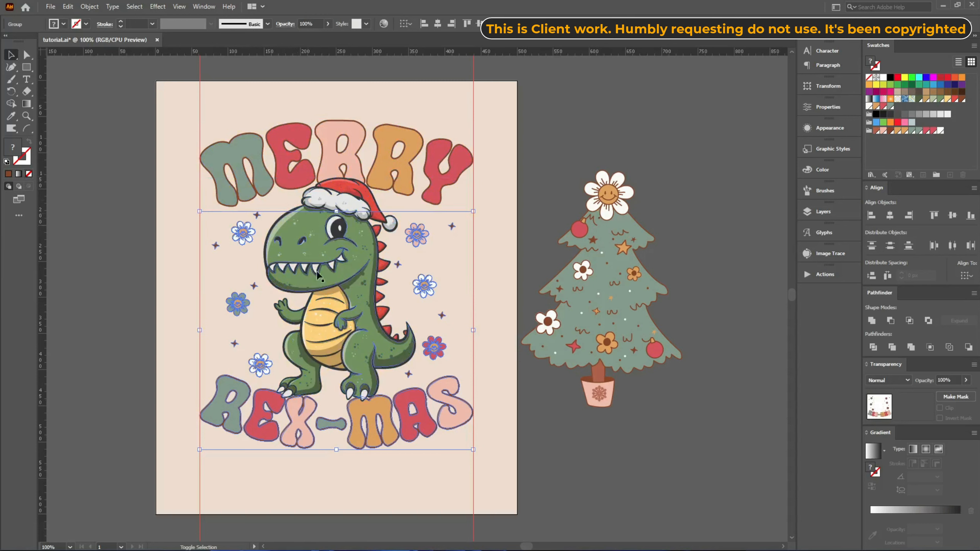
{"action": "left_click_drag", "start_coordinate": [281, 427], "coordinate": [281, 428]}
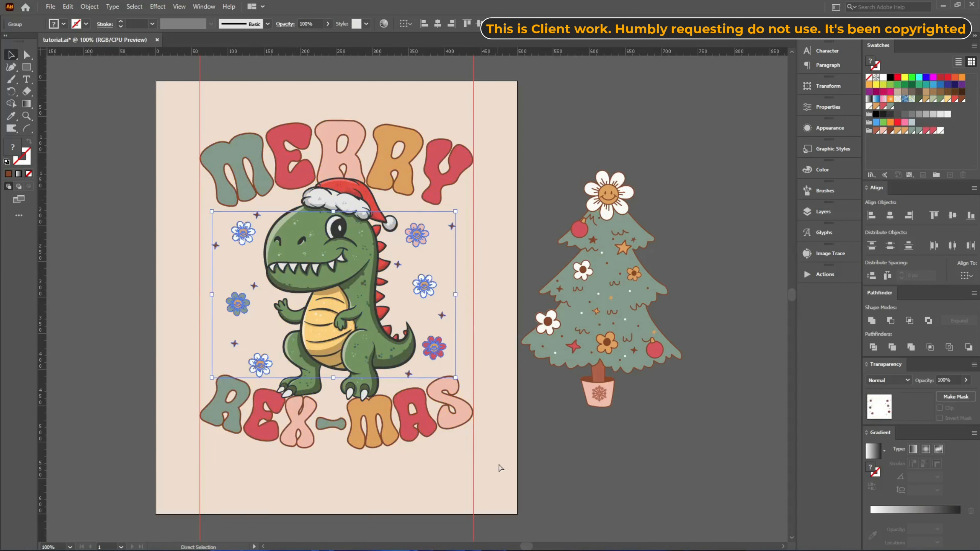
{"action": "left_click_drag", "start_coordinate": [485, 383], "coordinate": [746, 350]}
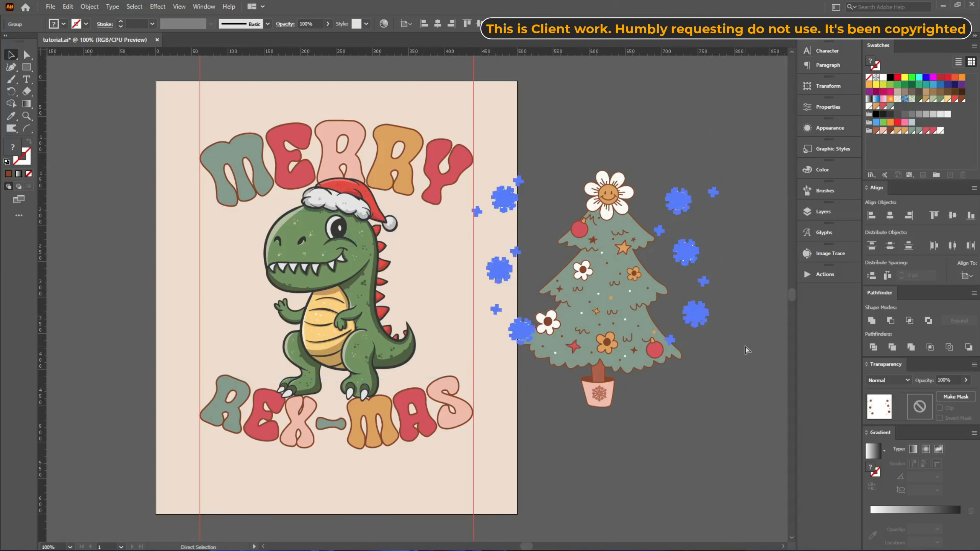
{"action": "key", "text": "ctrl+z"}
{"action": "left_click", "coordinate": [601, 434]}
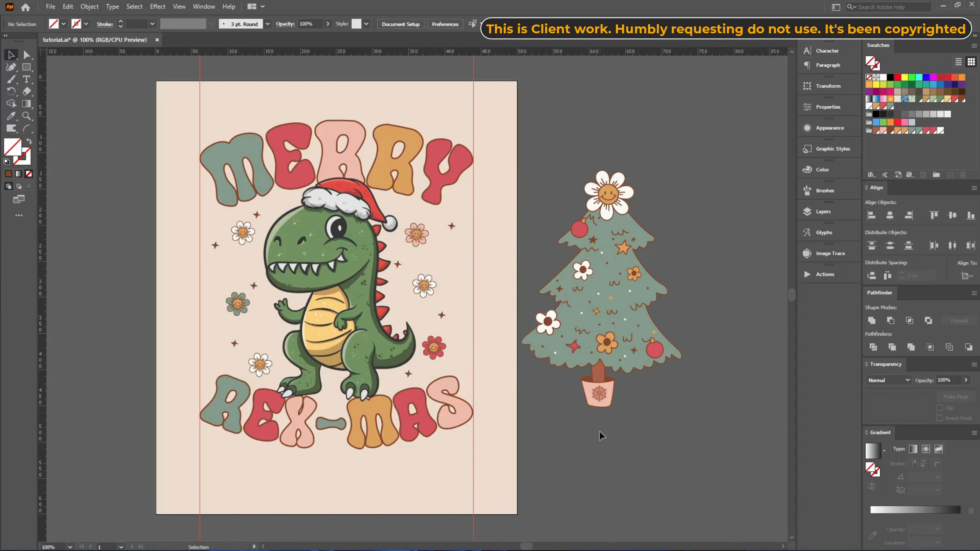
{"action": "left_click", "coordinate": [353, 448]}
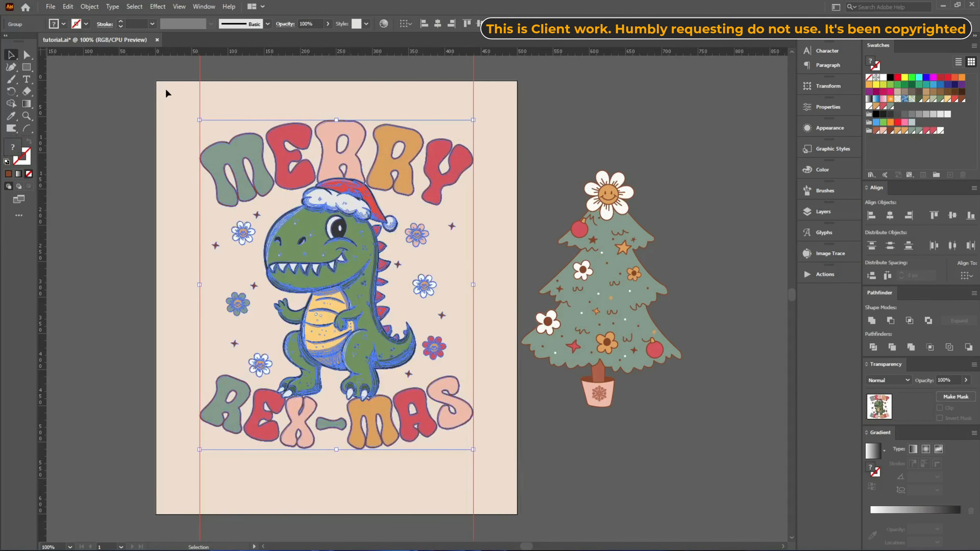
{"action": "left_click", "coordinate": [477, 470]}
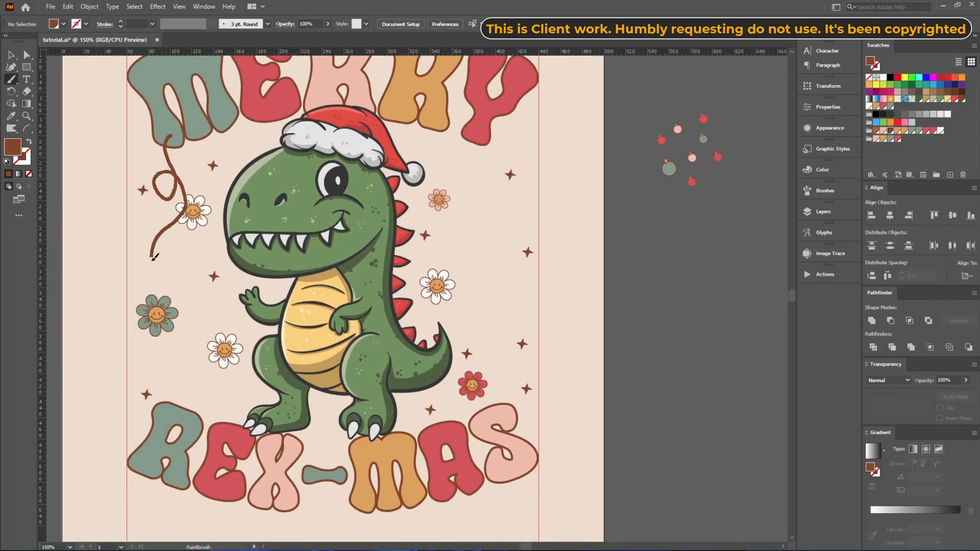
- Paint a looping brown brush stroke down the dinosaur's left side, from the foot of the M to the R
{"action": "mouse_move", "coordinate": [179, 249]}
{"action": "left_mouse_down"}
{"action": "mouse_move", "coordinate": [213, 323]}
{"action": "mouse_move", "coordinate": [185, 366]}
{"action": "mouse_move", "coordinate": [152, 365]}
{"action": "left_mouse_up"}
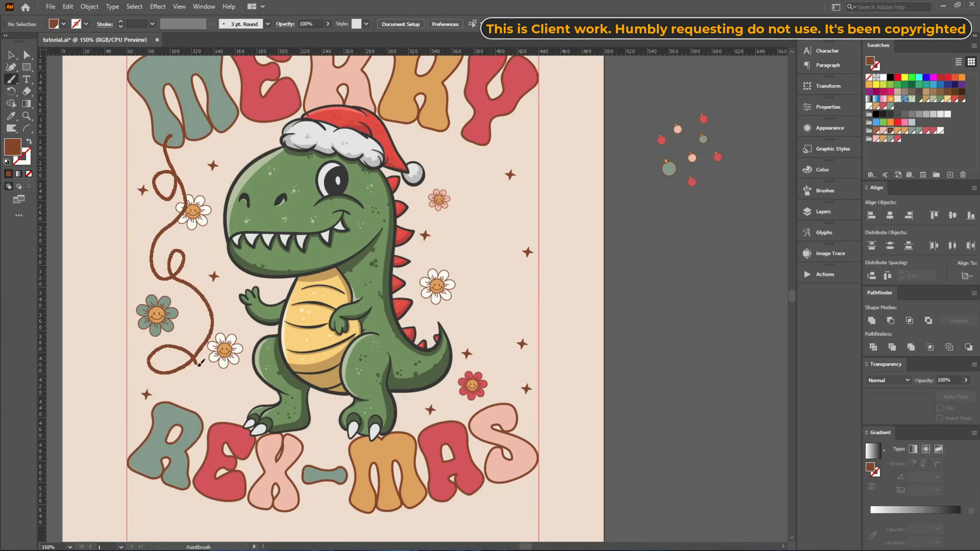
{"action": "left_click_drag", "start_coordinate": [186, 414], "coordinate": [196, 422]}
{"action": "key", "text": "shift+x"}
{"action": "left_click_drag", "start_coordinate": [209, 353], "coordinate": [169, 350]}
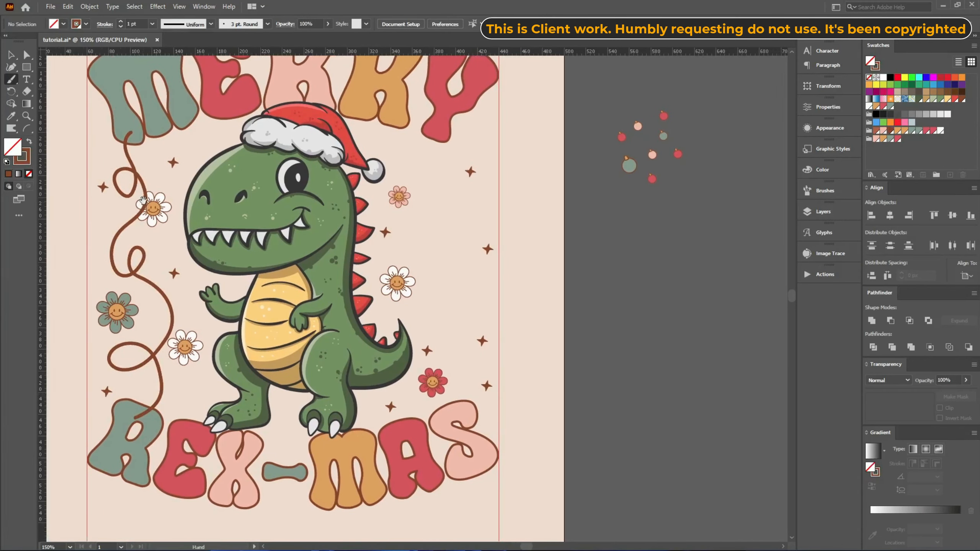
- Paint looping brown brush strokes across the Santa hat from the M to the Y and down the right side to the S
{"action": "left_click_drag", "start_coordinate": [143, 200], "coordinate": [136, 219]}
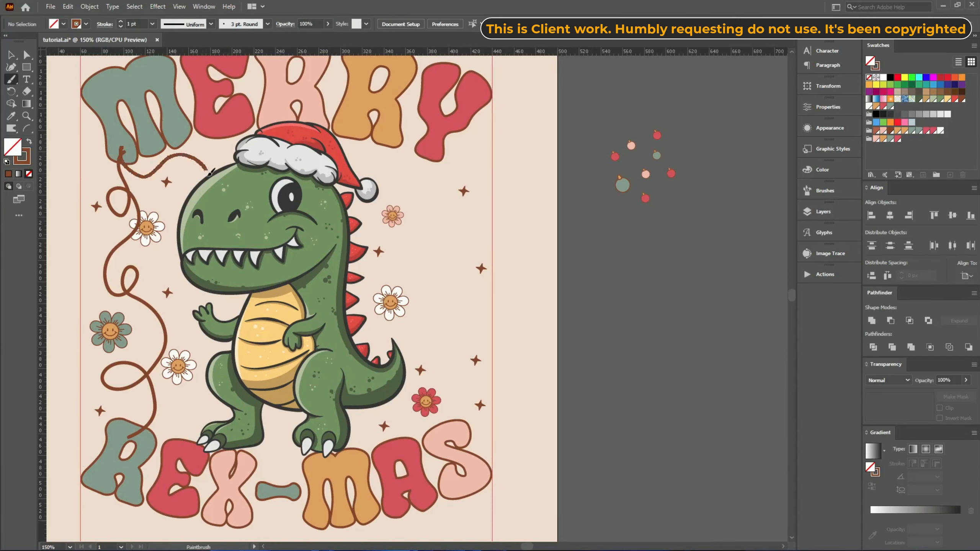
{"action": "mouse_move", "coordinate": [210, 174]}
{"action": "left_mouse_down"}
{"action": "mouse_move", "coordinate": [276, 178]}
{"action": "mouse_move", "coordinate": [299, 137]}
{"action": "left_mouse_up"}
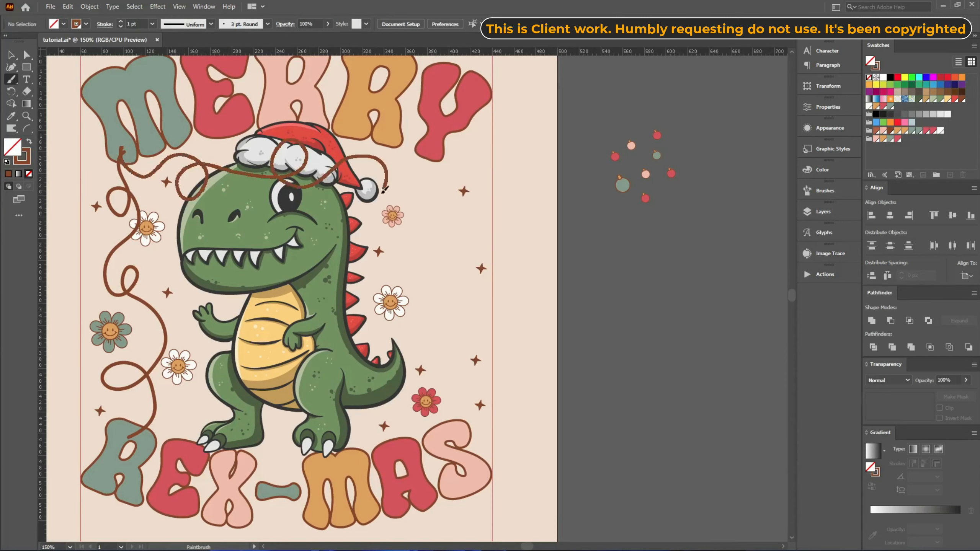
{"action": "mouse_move", "coordinate": [408, 174]}
{"action": "left_mouse_down"}
{"action": "mouse_move", "coordinate": [433, 103]}
{"action": "mouse_move", "coordinate": [407, 148]}
{"action": "mouse_move", "coordinate": [435, 170]}
{"action": "mouse_move", "coordinate": [412, 163]}
{"action": "mouse_move", "coordinate": [375, 266]}
{"action": "mouse_move", "coordinate": [401, 230]}
{"action": "left_mouse_up"}
{"action": "left_click_drag", "start_coordinate": [400, 317], "coordinate": [418, 295]}
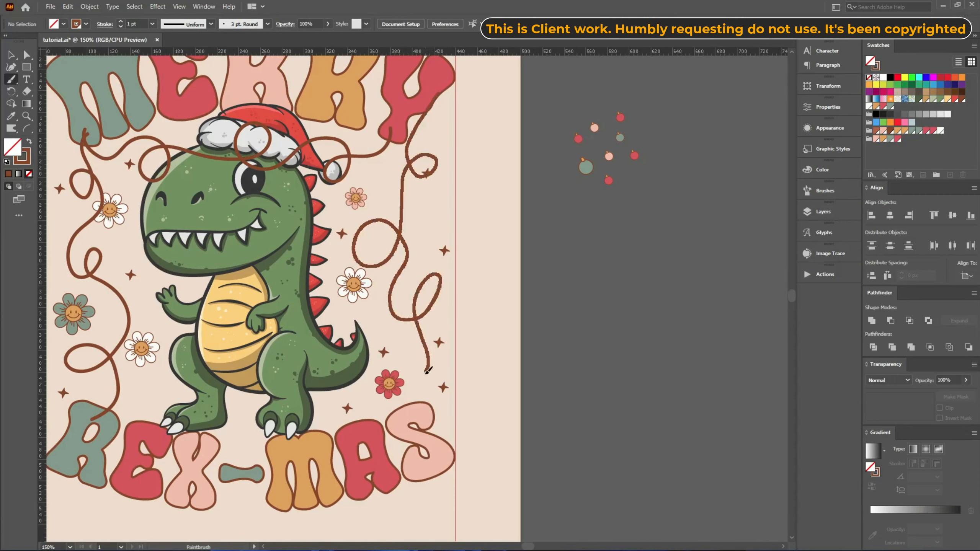
{"action": "left_click_drag", "start_coordinate": [406, 421], "coordinate": [403, 422]}
- Paint a looping brown brush stroke across the dinosaur's legs from the R to the S
{"action": "left_click_drag", "start_coordinate": [187, 437], "coordinate": [253, 393]}
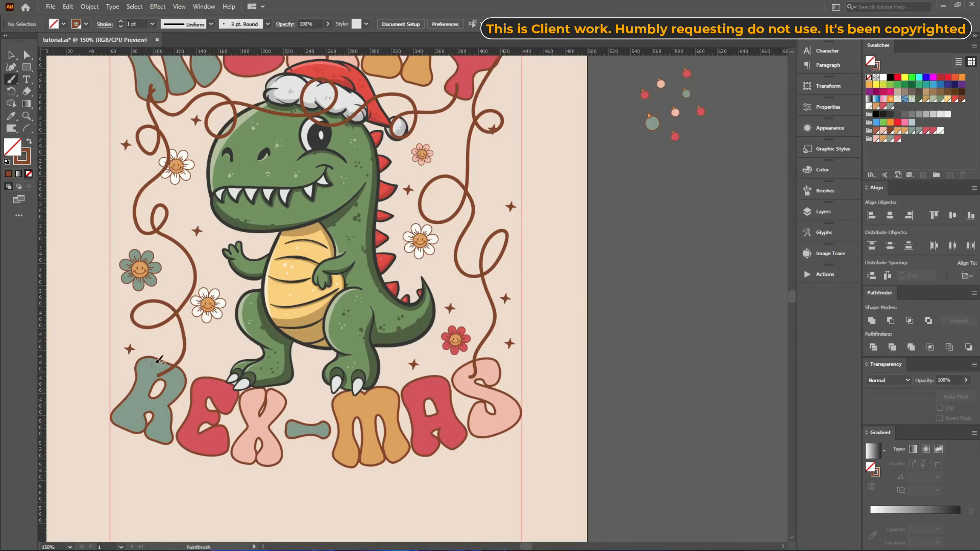
{"action": "mouse_move", "coordinate": [155, 347]}
{"action": "left_mouse_down"}
{"action": "mouse_move", "coordinate": [215, 343]}
{"action": "mouse_move", "coordinate": [244, 321]}
{"action": "mouse_move", "coordinate": [219, 352]}
{"action": "mouse_move", "coordinate": [284, 367]}
{"action": "left_mouse_up"}
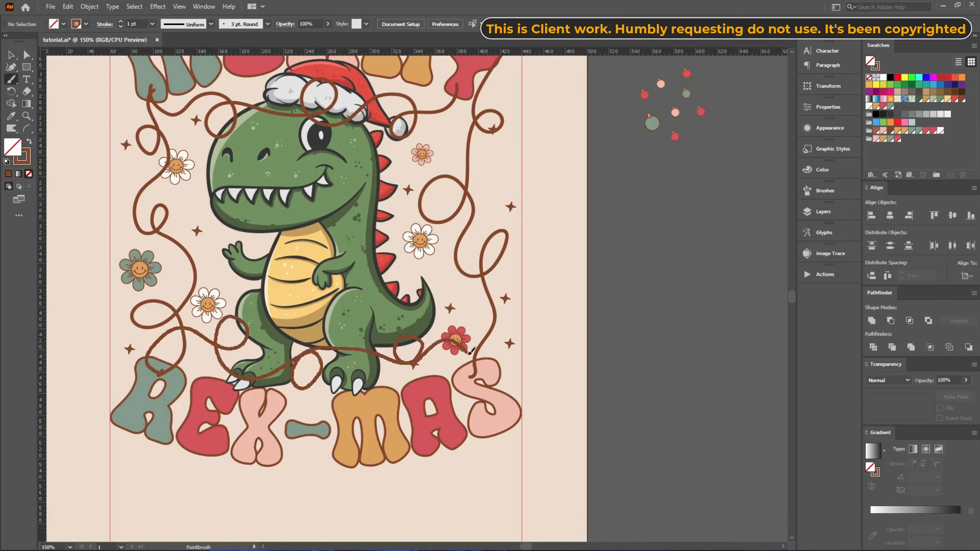
{"action": "key", "text": "v"}
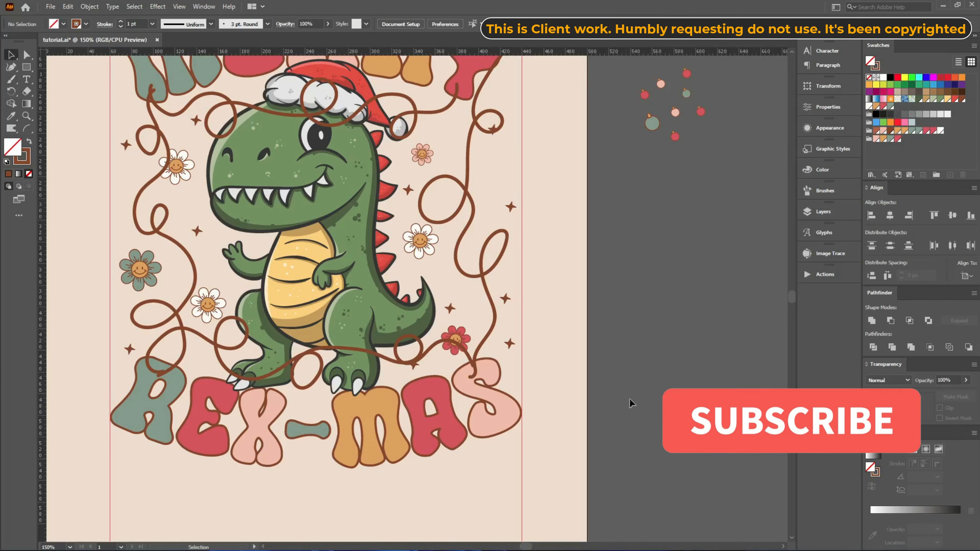
{"action": "scroll", "coordinate": [530, 193], "scroll_direction": "up", "scroll_amount": 3}
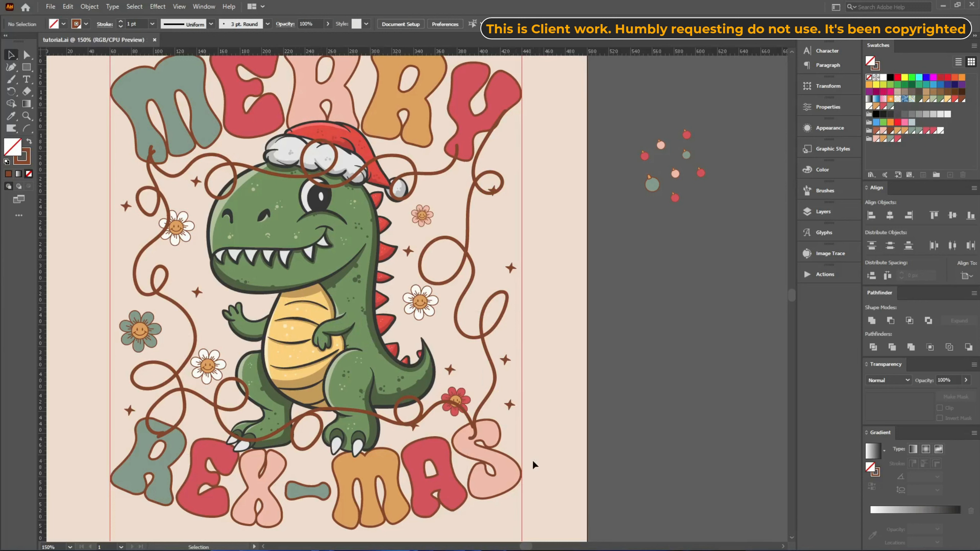
- Convert the four looping brush strokes into filled brown outlines and group them
{"action": "left_click_drag", "start_coordinate": [533, 461], "coordinate": [119, 128]}
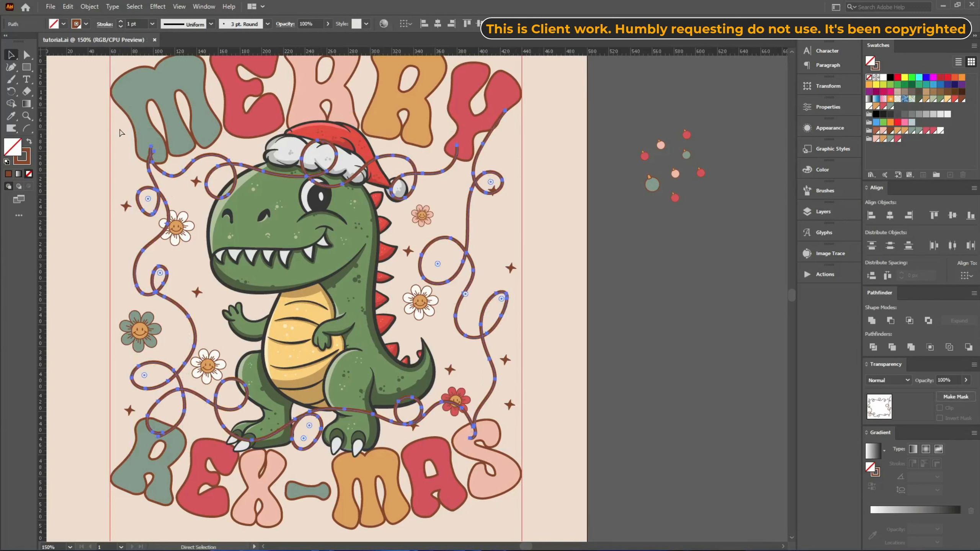
{"action": "key", "text": "ctrl+shift+o"}
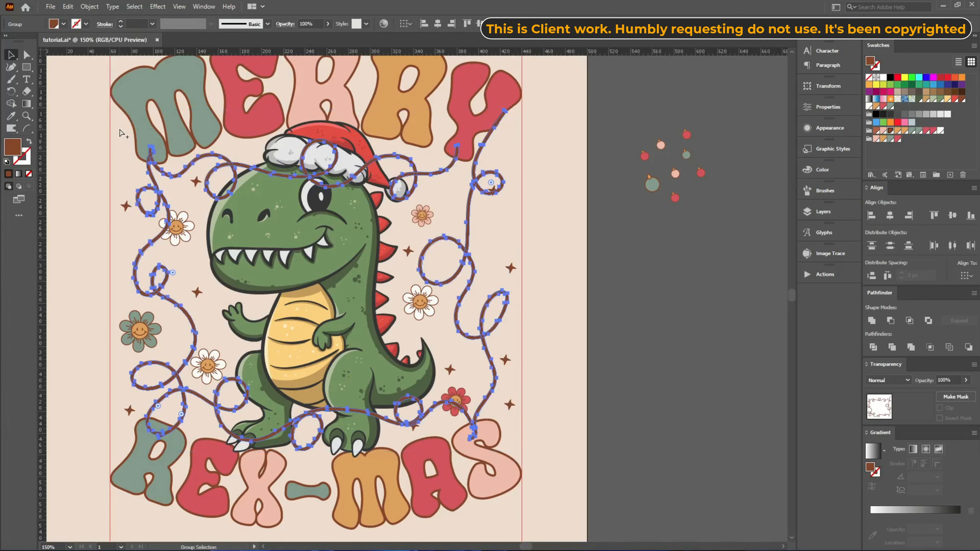
{"action": "key", "text": "v"}
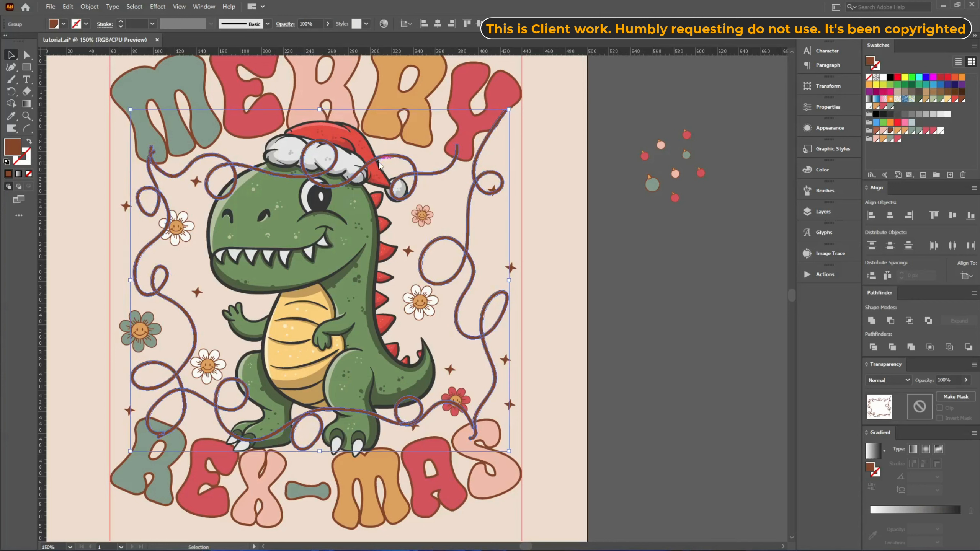
- Send the grouped string to the back, behind the lettering, dinosaur and daisies
{"action": "right_click", "coordinate": [379, 166]}
{"action": "mouse_move", "coordinate": [424, 308]}
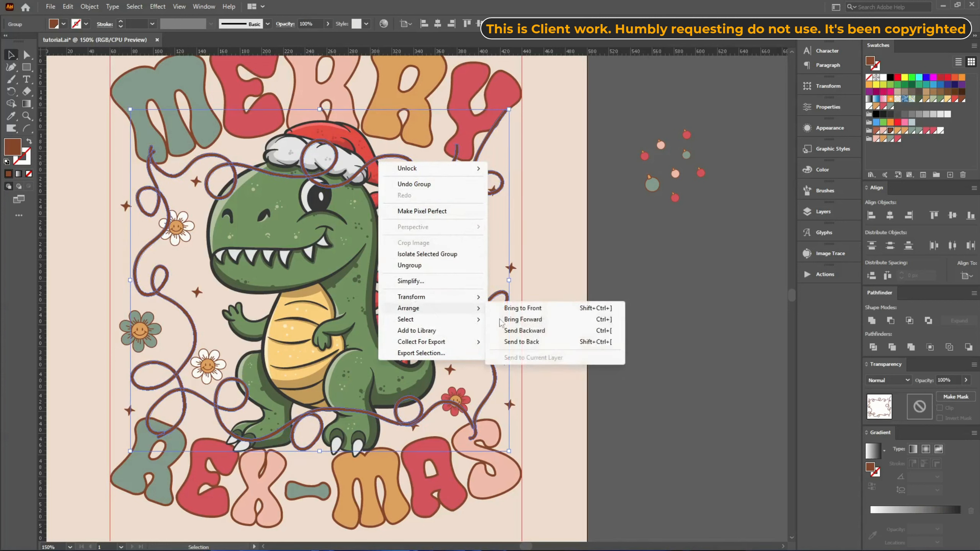
{"action": "left_click", "coordinate": [521, 341]}
{"action": "left_click", "coordinate": [561, 345]}
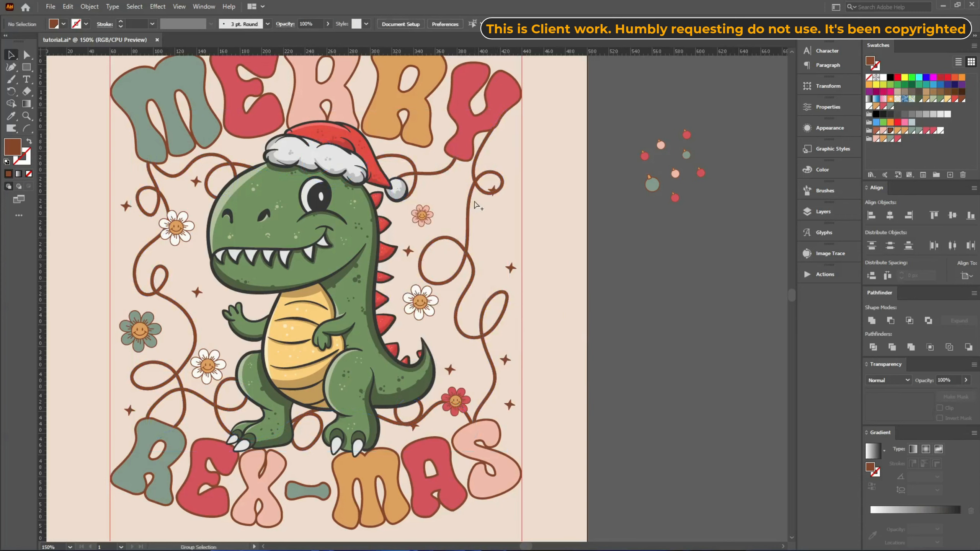
- Isolate the star that overlaps the small string loop under the Y and move it into the open space below the loop
{"action": "scroll", "coordinate": [478, 205], "scroll_direction": "up", "scroll_amount": 4}
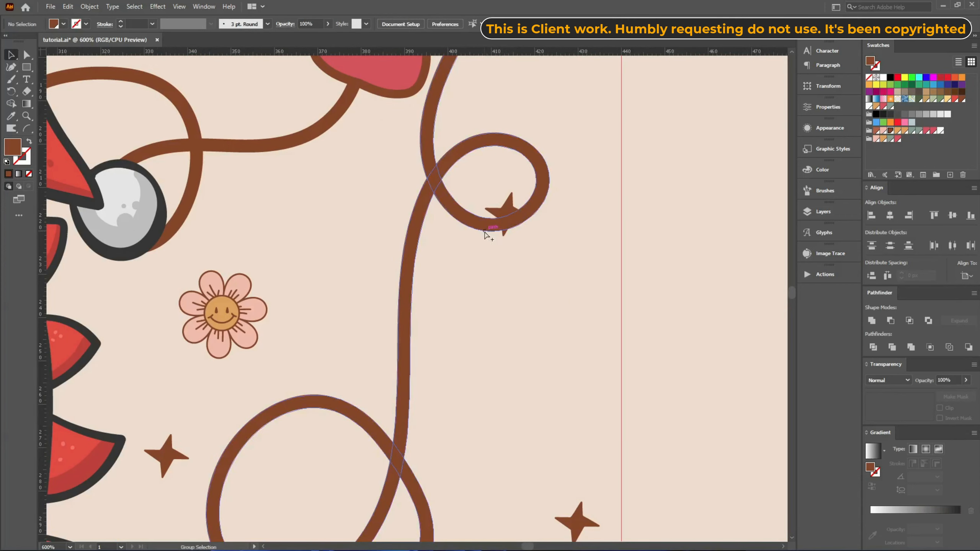
{"action": "scroll", "coordinate": [485, 235], "scroll_direction": "down", "scroll_amount": 2}
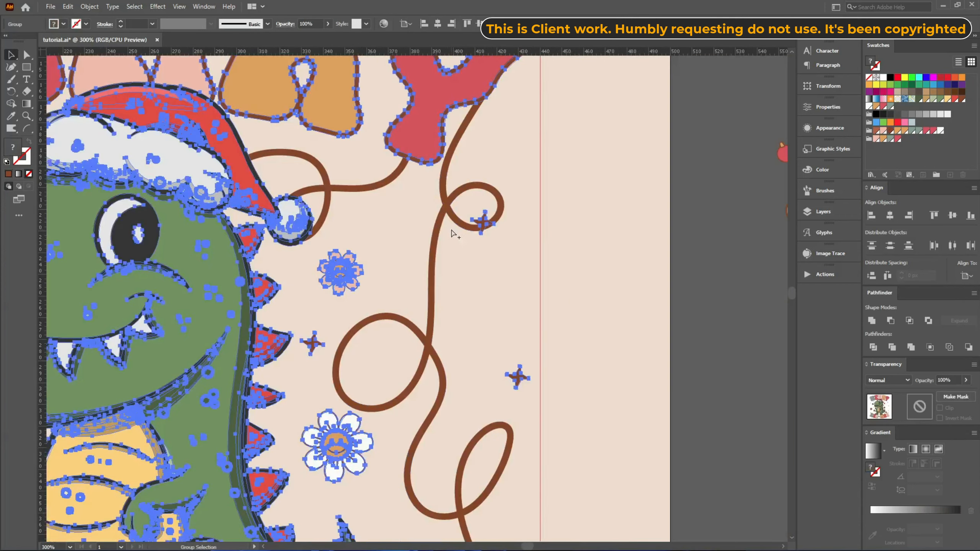
{"action": "key", "text": "v"}
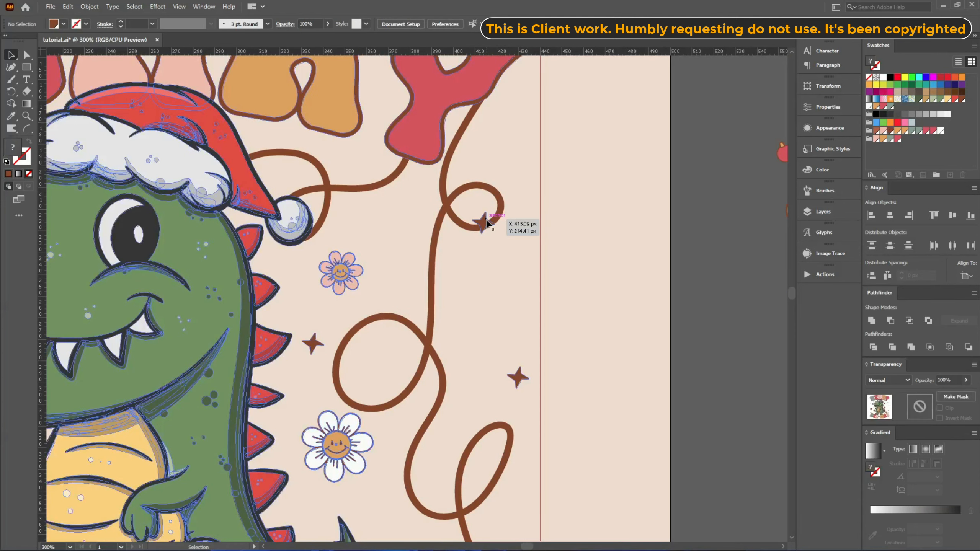
{"action": "double_click", "coordinate": [484, 223]}
{"action": "scroll", "coordinate": [483, 224], "scroll_direction": "up", "scroll_amount": 3}
{"action": "left_click_drag", "start_coordinate": [485, 222], "coordinate": [440, 364]}
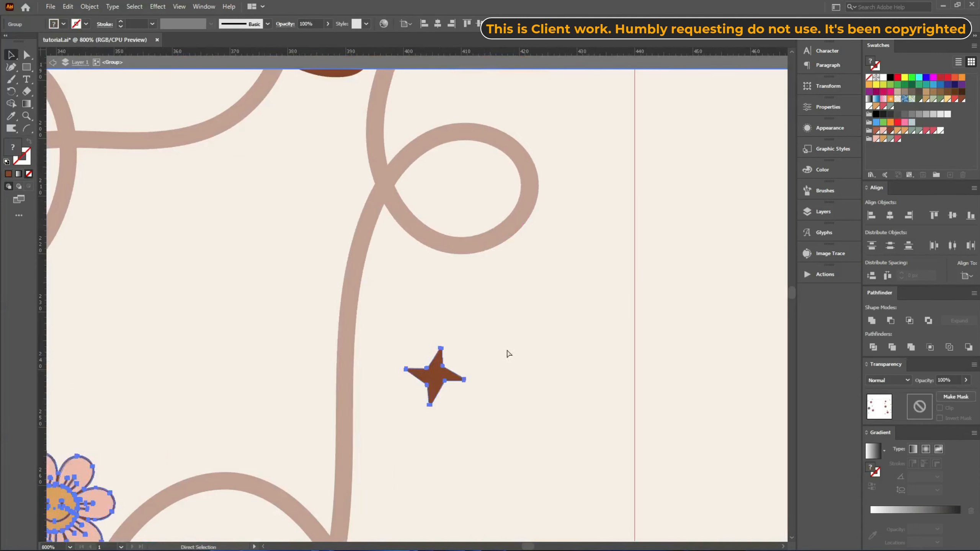
{"action": "key", "text": "ctrl+z"}
{"action": "double_click", "coordinate": [483, 228]}
{"action": "left_click_drag", "start_coordinate": [483, 229], "coordinate": [491, 346]}
{"action": "scroll", "coordinate": [542, 311], "scroll_direction": "down", "scroll_amount": 6}
{"action": "scroll", "coordinate": [542, 311], "scroll_direction": "down", "scroll_amount": 3}
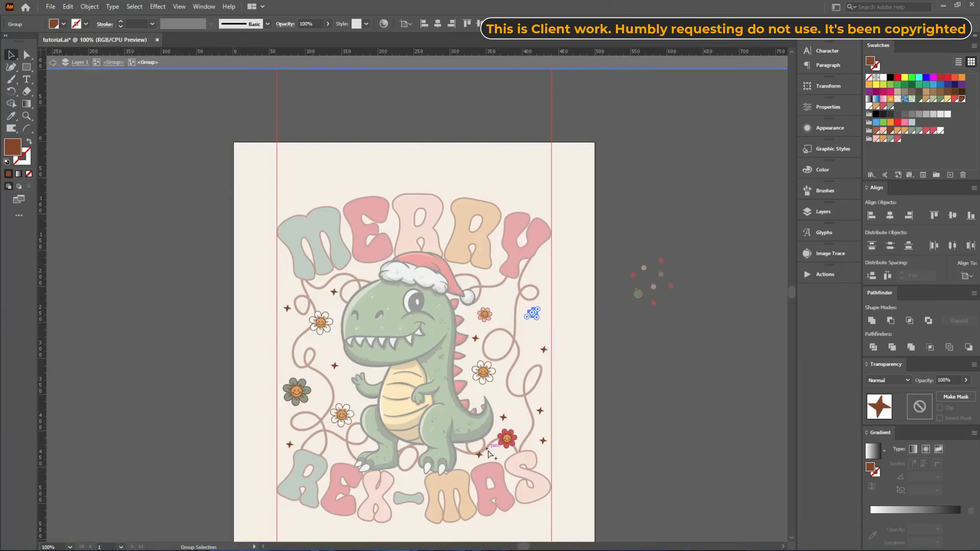
- Move the red daisy and two stars around the dinosaur's tail clear of the string, and copy a star above the A
{"action": "scroll", "coordinate": [536, 322], "scroll_direction": "up", "scroll_amount": 8}
{"action": "left_click_drag", "start_coordinate": [552, 405], "coordinate": [525, 316]}
{"action": "left_click_drag", "start_coordinate": [572, 369], "coordinate": [563, 369]}
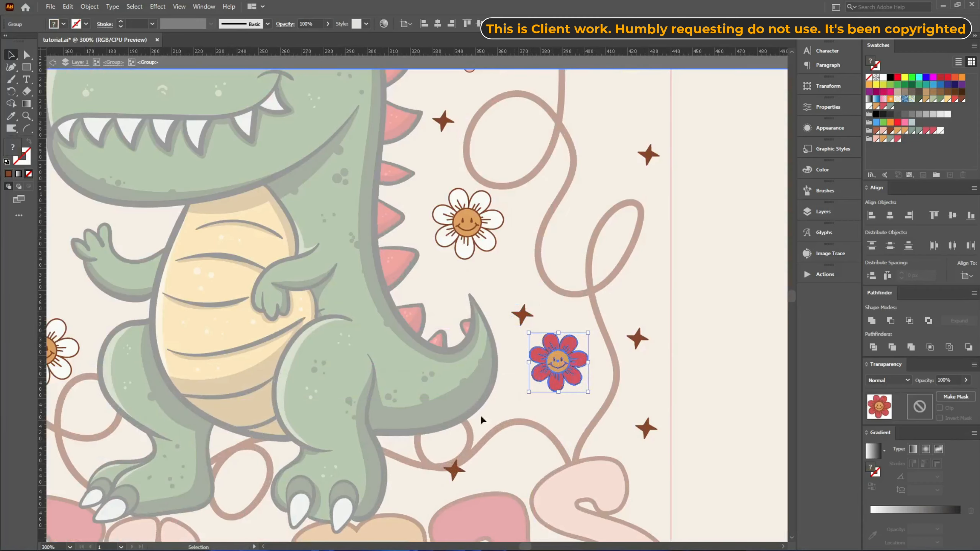
{"action": "left_click_drag", "start_coordinate": [455, 475], "coordinate": [415, 496]}
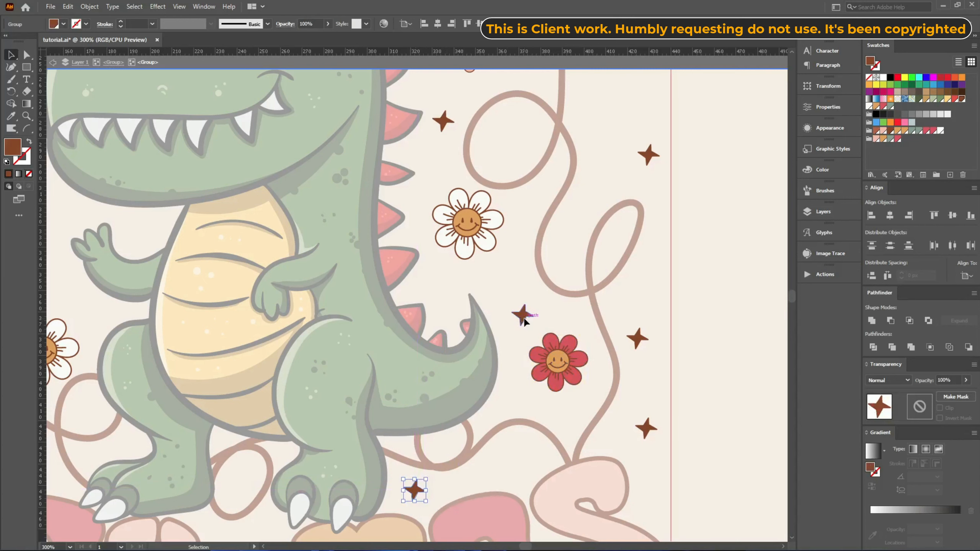
{"action": "left_click_drag", "start_coordinate": [523, 317], "coordinate": [516, 448]}
- Shift the two upper outer stars on the dinosaur's right side closer to the string and copy the red daisy between them
{"action": "left_click_drag", "start_coordinate": [648, 155], "coordinate": [606, 180]}
{"action": "scroll", "coordinate": [689, 171], "scroll_direction": "up", "scroll_amount": 4}
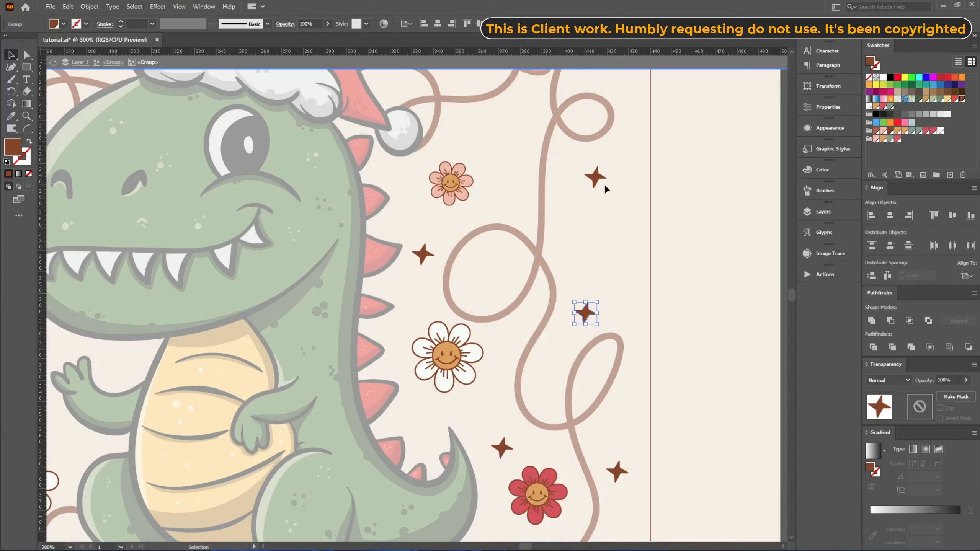
{"action": "left_click", "coordinate": [590, 176]}
{"action": "left_click_drag", "start_coordinate": [595, 177], "coordinate": [568, 169]}
{"action": "left_click_drag", "start_coordinate": [526, 490], "coordinate": [618, 225]}
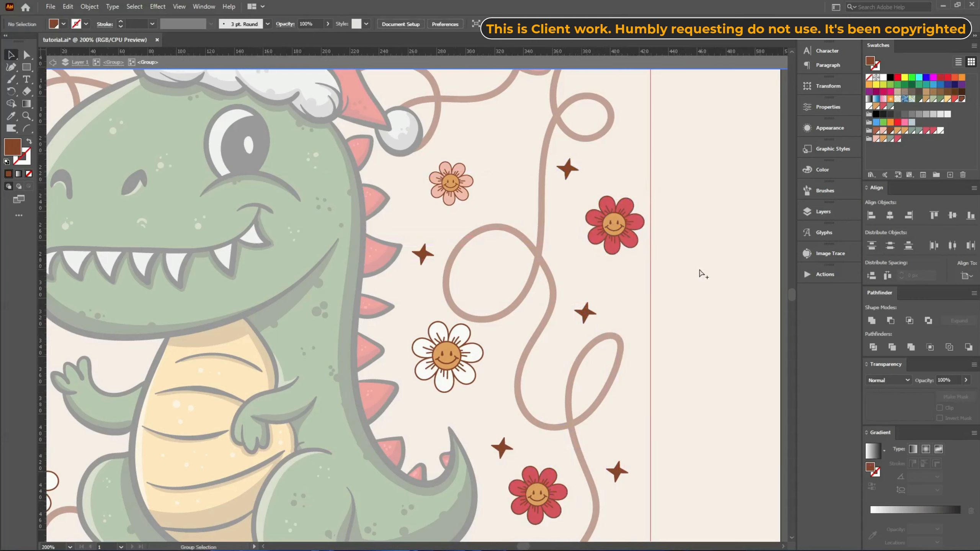
{"action": "left_click", "coordinate": [700, 273]}
- Move the white daisy beside the dinosaur's snout off the string and nudge the green daisy slightly upward
{"action": "scroll", "coordinate": [458, 231], "scroll_direction": "left", "scroll_amount": 12}
{"action": "left_click_drag", "start_coordinate": [403, 183], "coordinate": [429, 213]}
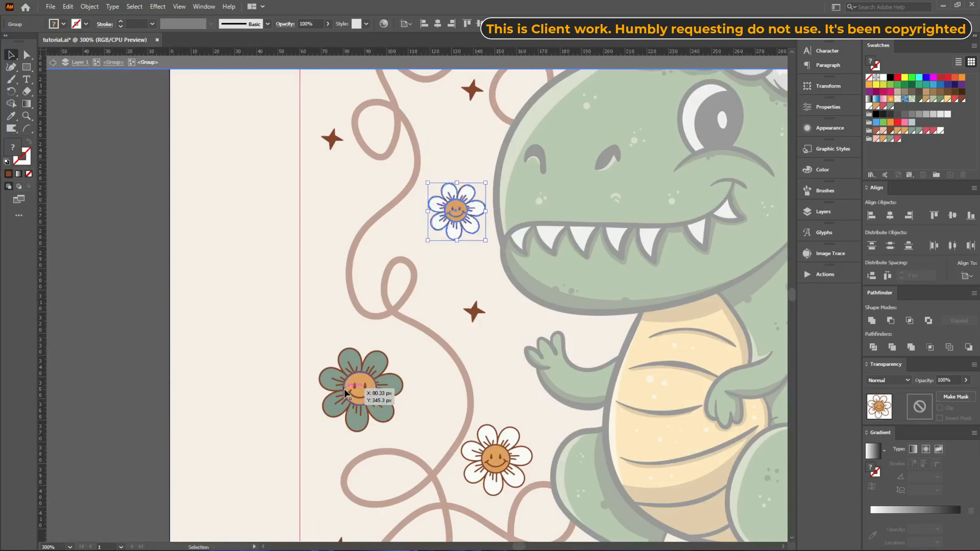
{"action": "mouse_move", "coordinate": [400, 409]}
{"action": "left_mouse_down"}
{"action": "mouse_move", "coordinate": [400, 392]}
{"action": "mouse_move", "coordinate": [406, 420]}
{"action": "left_mouse_up"}
{"action": "left_click", "coordinate": [247, 258]}
{"action": "scroll", "coordinate": [247, 258], "scroll_direction": "down", "scroll_amount": 2}
{"action": "scroll", "coordinate": [258, 289], "scroll_direction": "up", "scroll_amount": 3}
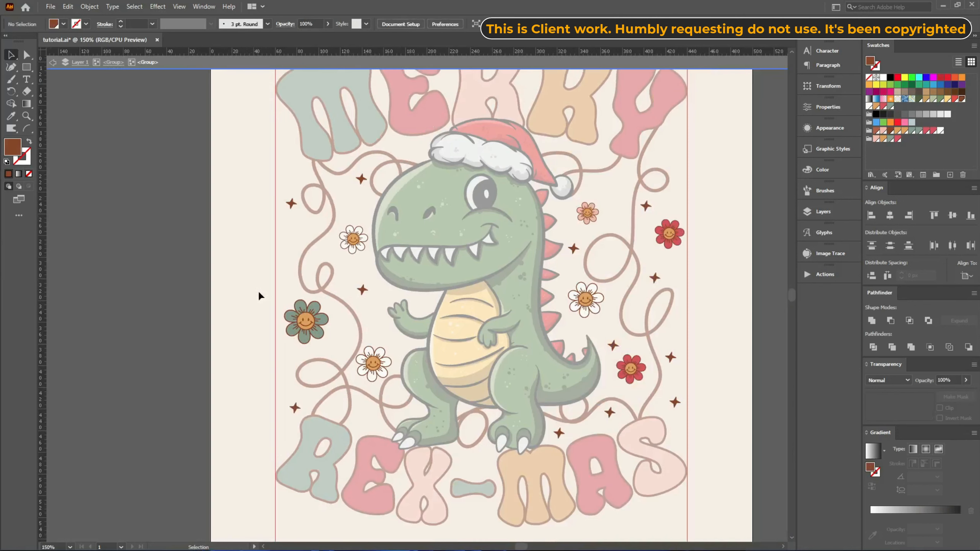
- Lower the outermost star below the M and copy the white daisy into the gap above it, beside the M's foot
{"action": "left_click_drag", "start_coordinate": [290, 266], "coordinate": [290, 289]}
{"action": "left_click_drag", "start_coordinate": [353, 307], "coordinate": [290, 234]}
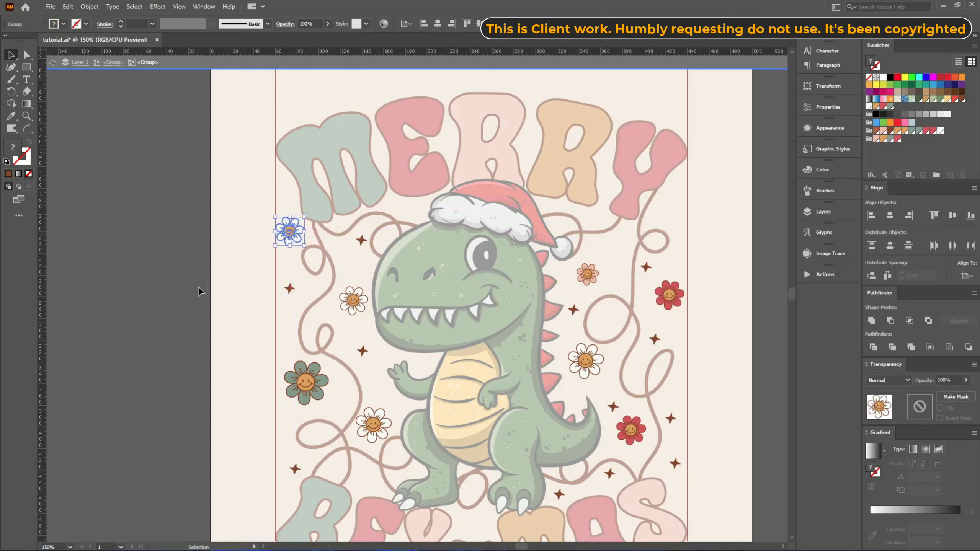
{"action": "left_click", "coordinate": [201, 288]}
{"action": "key", "text": "i"}
{"action": "scroll", "coordinate": [596, 364], "scroll_direction": "up", "scroll_amount": 1}
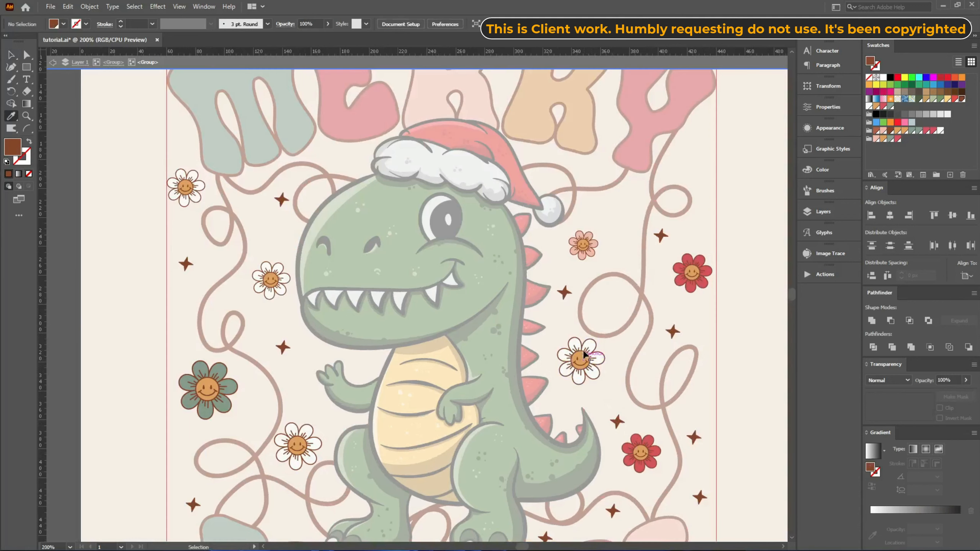
- Recolor the white daisy beside the M's foot with the red sampled from the red daisy, and exit isolation mode
{"action": "left_click", "coordinate": [710, 270]}
{"action": "scroll", "coordinate": [182, 167], "scroll_direction": "up", "scroll_amount": 6}
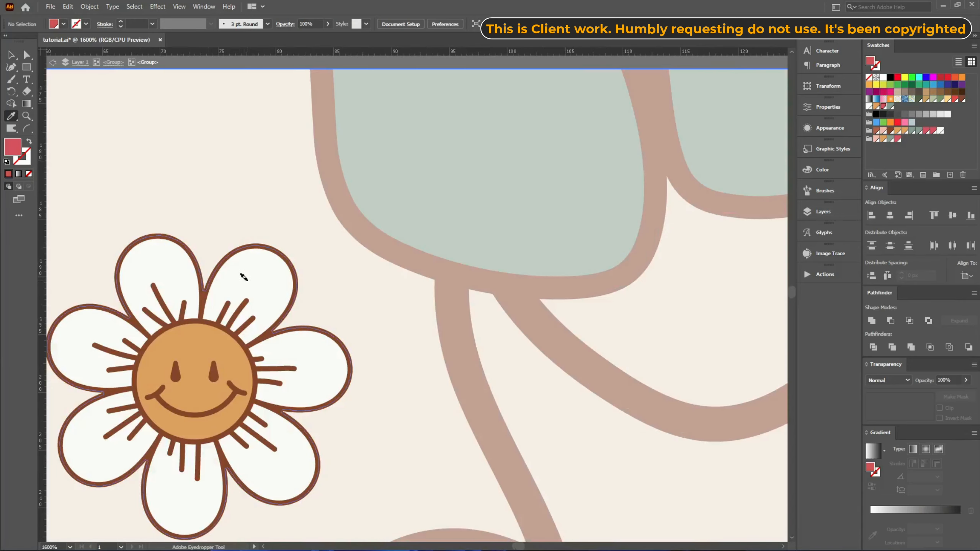
{"action": "left_click", "coordinate": [241, 274], "text": "alt"}
{"action": "key", "text": "v"}
{"action": "double_click", "coordinate": [326, 266]}
- Move a small red bulb from the pasteboard onto the string just below the Y
{"action": "scroll", "coordinate": [326, 266], "scroll_direction": "down", "scroll_amount": 6}
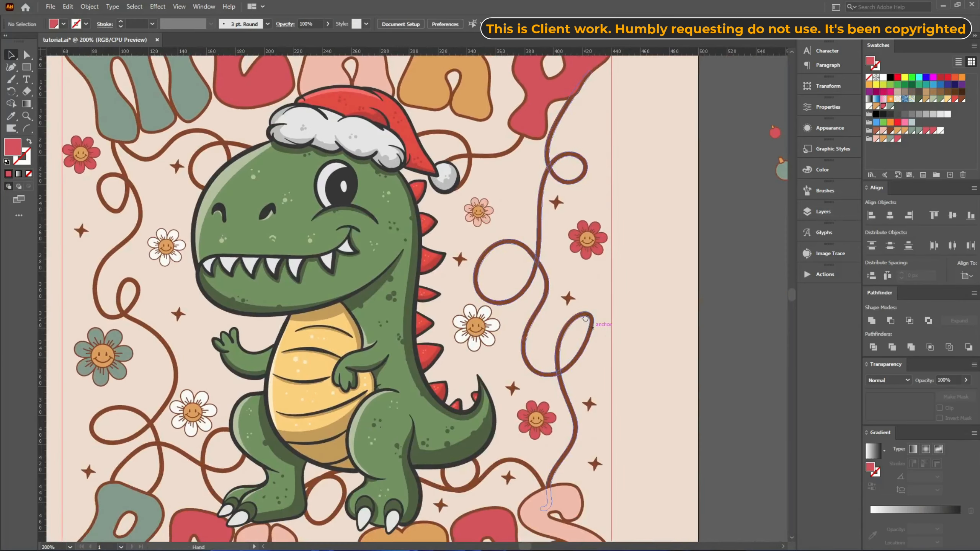
{"action": "left_click_drag", "start_coordinate": [559, 328], "coordinate": [618, 309]}
{"action": "scroll", "coordinate": [192, 154], "scroll_direction": "up", "scroll_amount": 3}
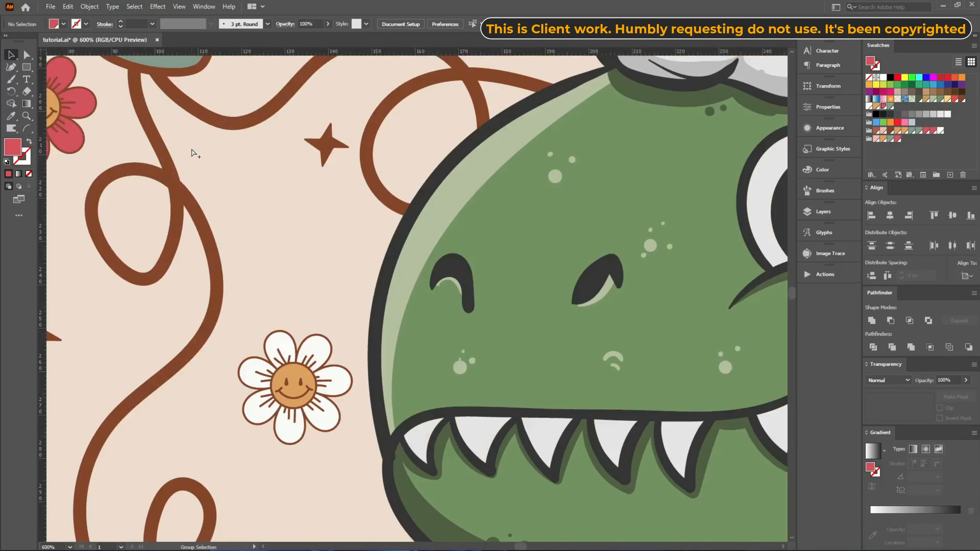
{"action": "scroll", "coordinate": [239, 176], "scroll_direction": "down", "scroll_amount": 1}
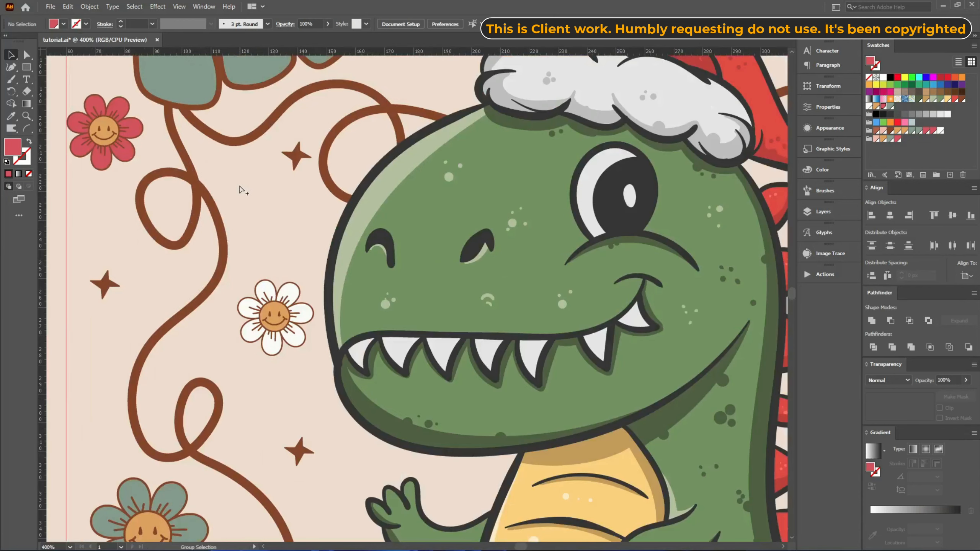
{"action": "scroll", "coordinate": [224, 202], "scroll_direction": "down", "scroll_amount": 3}
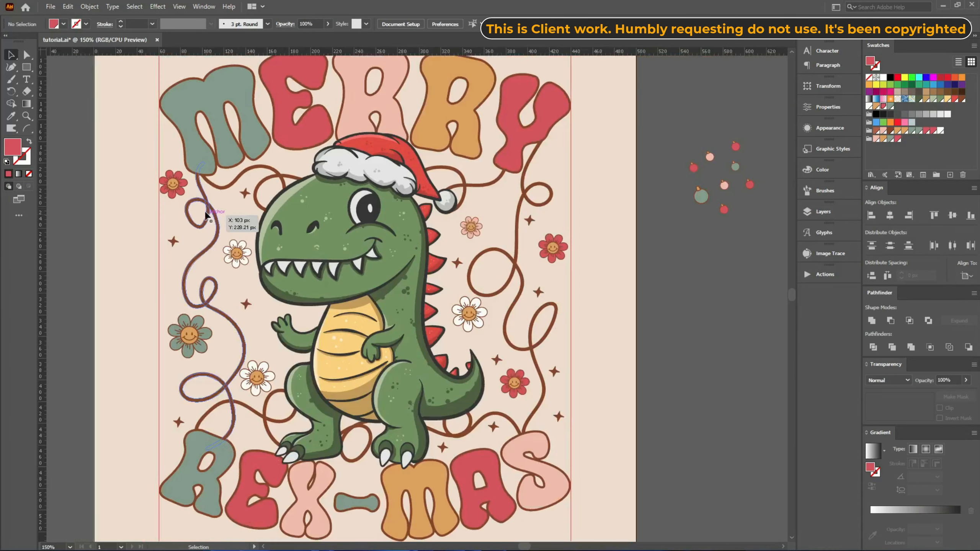
{"action": "scroll", "coordinate": [706, 170], "scroll_direction": "up", "scroll_amount": 5}
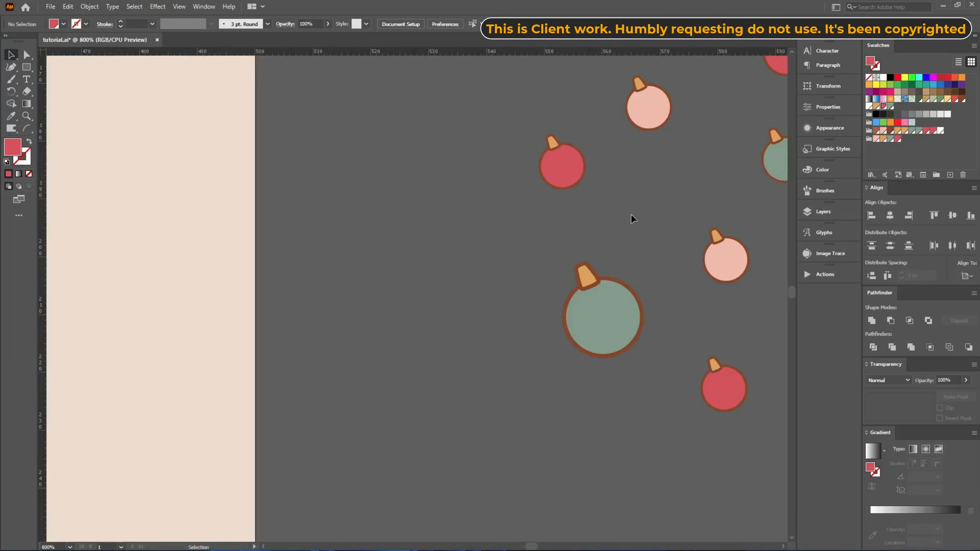
{"action": "left_click", "coordinate": [593, 288]}
{"action": "left_click", "coordinate": [488, 247]}
{"action": "left_click", "coordinate": [565, 169]}
{"action": "left_click_drag", "start_coordinate": [565, 169], "coordinate": [142, 134]}
{"action": "left_click", "coordinate": [231, 193]}
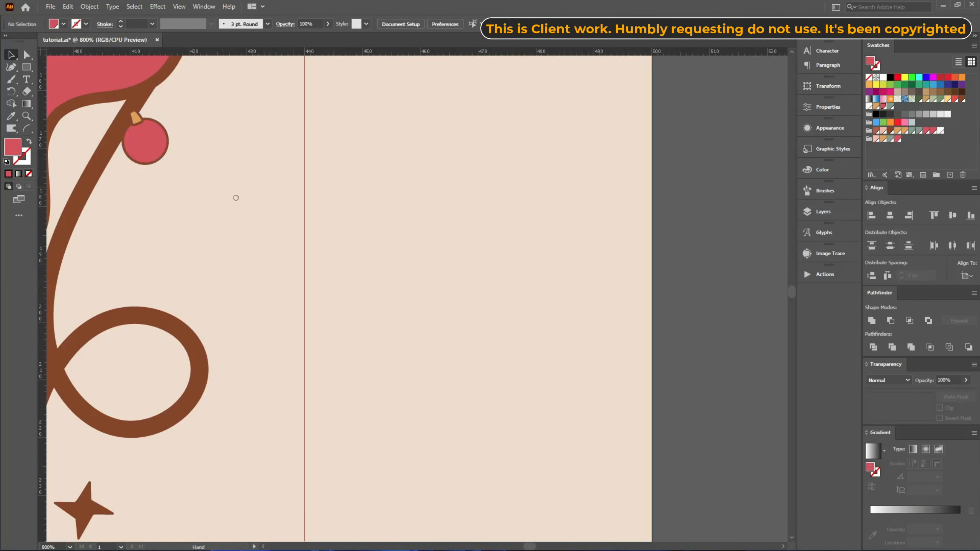
- Copy the red bulb onto the outer edge of the small loop below the Y and onto the string under its crossing
{"action": "left_click_drag", "start_coordinate": [236, 199], "coordinate": [520, 233]}
{"action": "scroll", "coordinate": [520, 233], "scroll_direction": "down", "scroll_amount": 3}
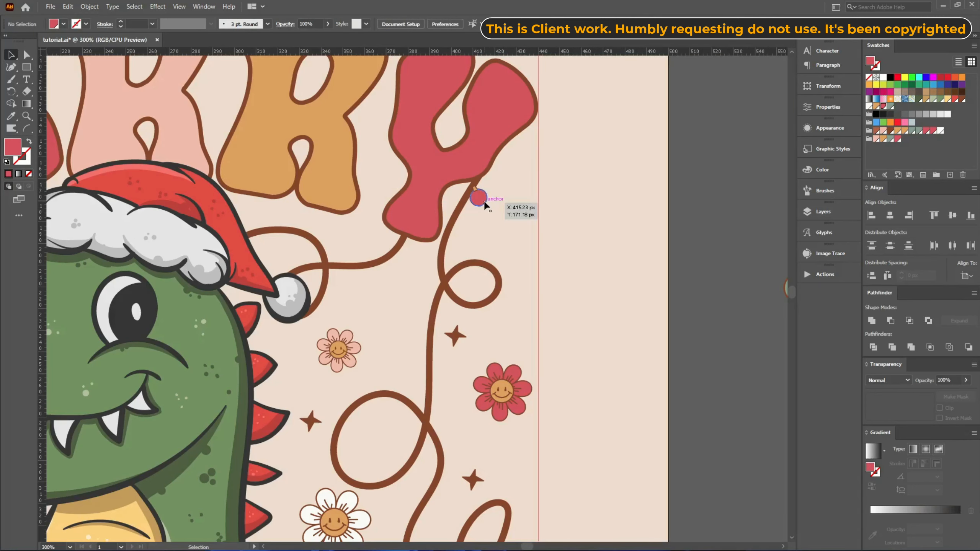
{"action": "left_click_drag", "start_coordinate": [485, 202], "coordinate": [508, 306]}
{"action": "left_click", "coordinate": [574, 311]}
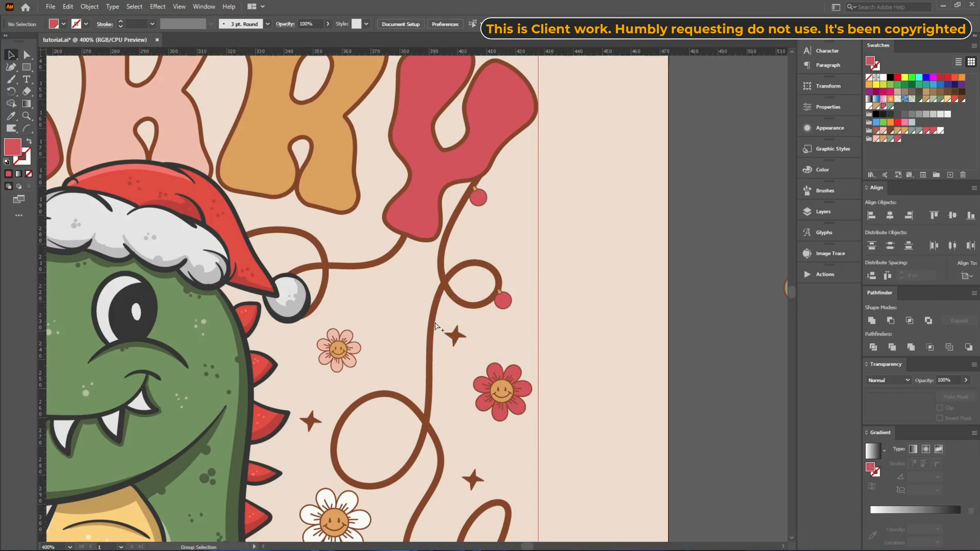
{"action": "key", "text": "ctrl+equal"}
{"action": "left_click_drag", "start_coordinate": [571, 286], "coordinate": [454, 317]}
{"action": "left_click", "coordinate": [636, 225]}
- Copy red bulbs along the string between the Y's foot and the Santa hat
{"action": "left_click_drag", "start_coordinate": [506, 120], "coordinate": [563, 204]}
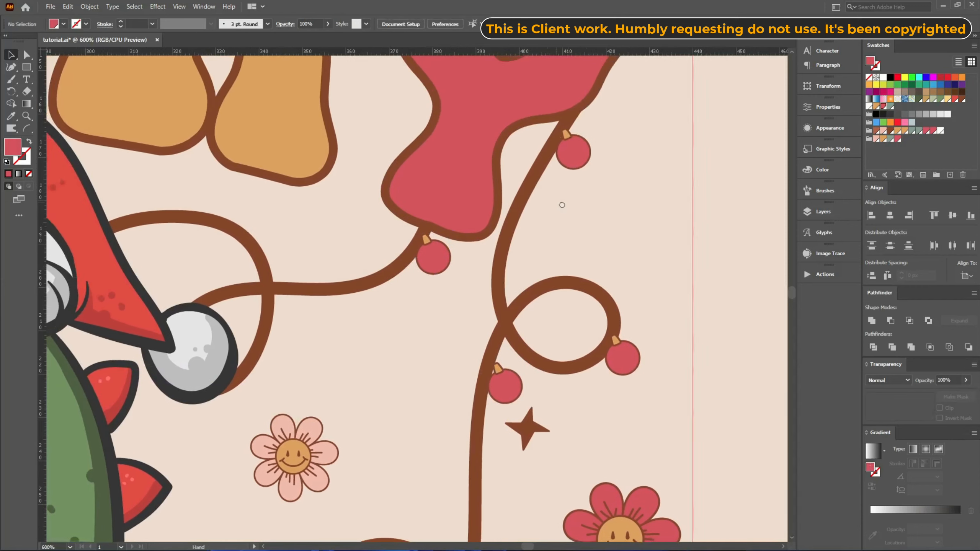
{"action": "left_click_drag", "start_coordinate": [579, 162], "coordinate": [281, 329]}
{"action": "left_click_drag", "start_coordinate": [346, 333], "coordinate": [376, 262]}
{"action": "key", "text": "ctrl+shift+a"}
{"action": "left_click", "coordinate": [556, 249]}
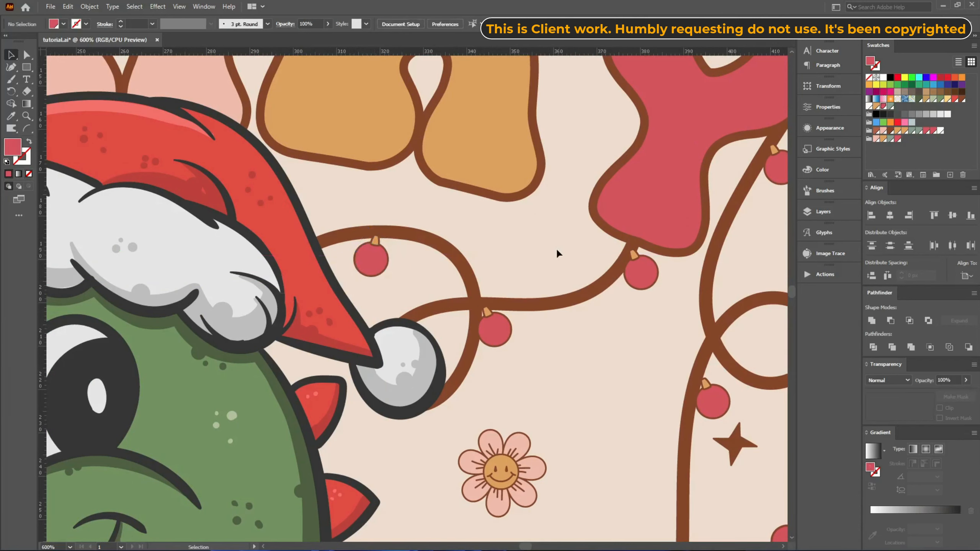
- Examine how the red bulbs attach to the string, both up close and across the whole design
{"action": "scroll", "coordinate": [525, 247], "scroll_direction": "down", "scroll_amount": 3}
{"action": "scroll", "coordinate": [579, 395], "scroll_direction": "up", "scroll_amount": 2}
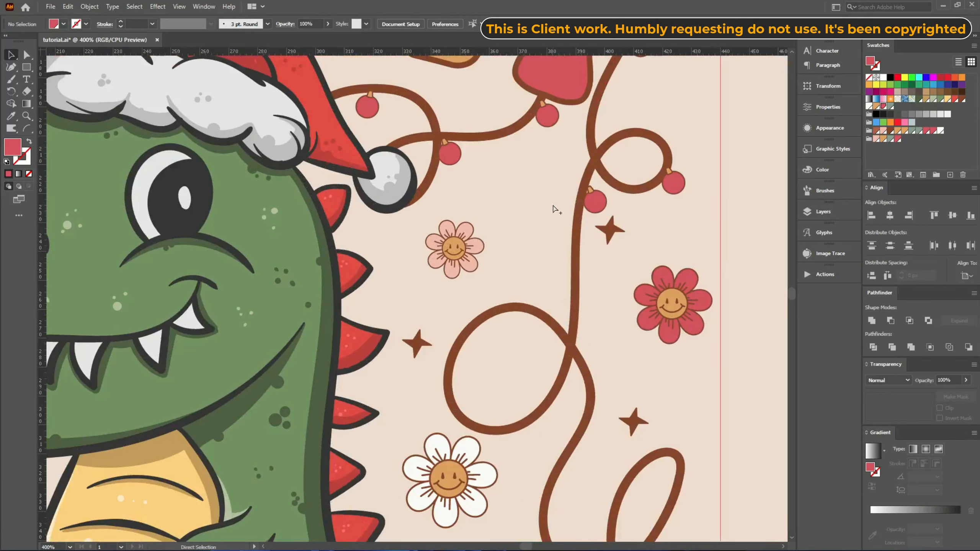
{"action": "scroll", "coordinate": [550, 207], "scroll_direction": "down", "scroll_amount": 2}
{"action": "scroll", "coordinate": [593, 260], "scroll_direction": "up", "scroll_amount": 2}
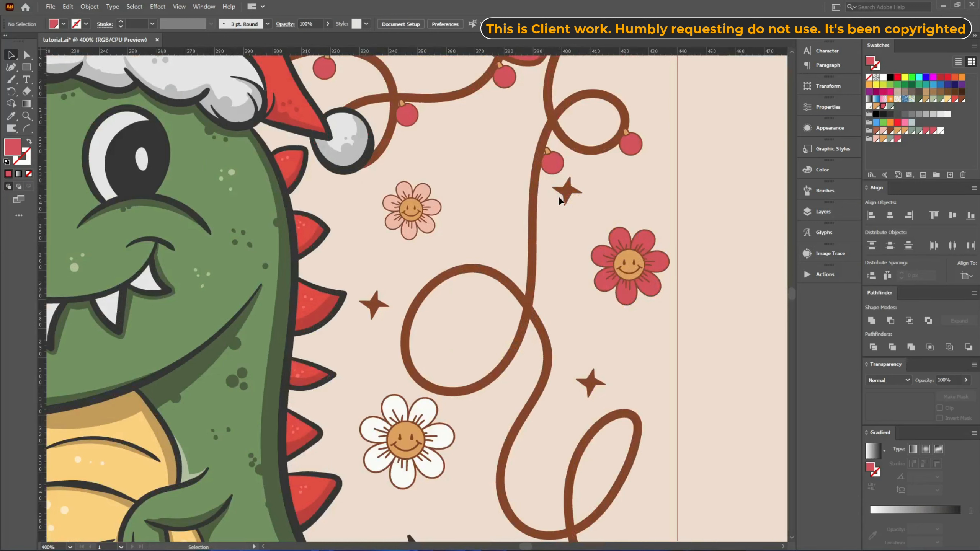
{"action": "mouse_move", "coordinate": [605, 550]}
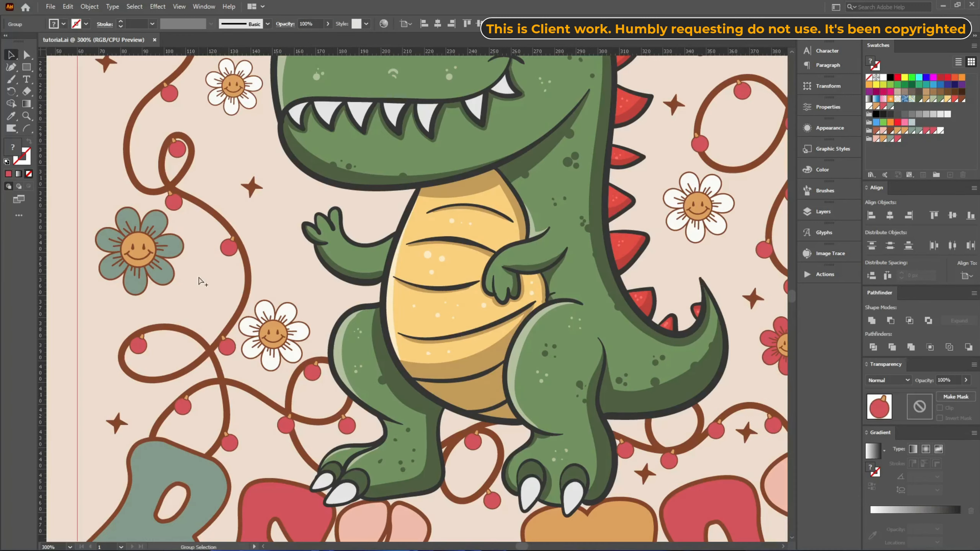
{"action": "scroll", "coordinate": [231, 249], "scroll_direction": "up", "scroll_amount": 2}
{"action": "scroll", "coordinate": [234, 251], "scroll_direction": "down", "scroll_amount": 3}
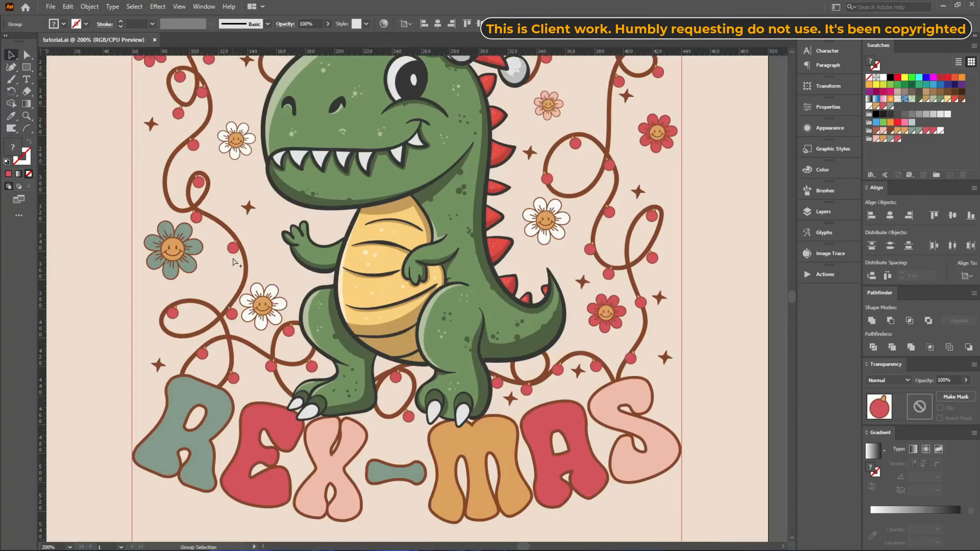
{"action": "left_click_drag", "start_coordinate": [428, 217], "coordinate": [444, 376]}
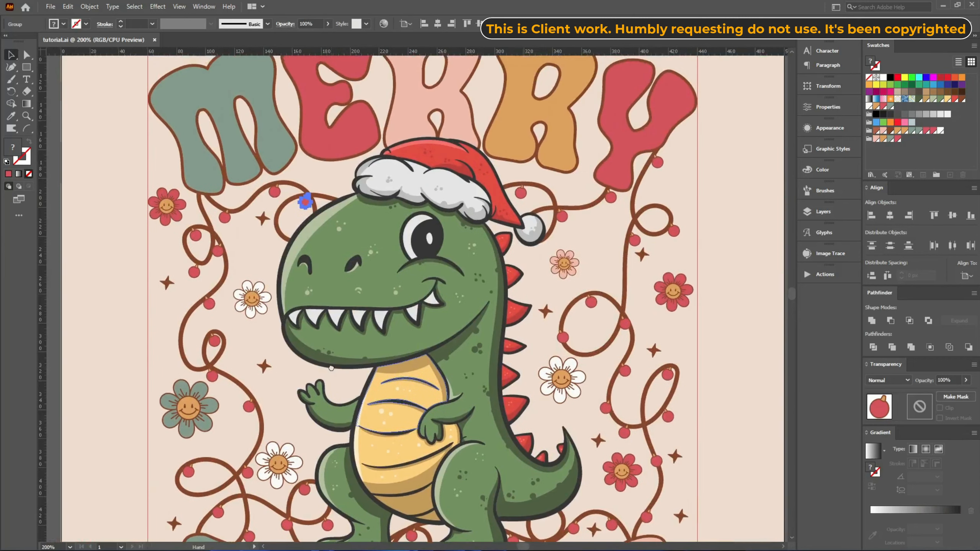
{"action": "scroll", "coordinate": [281, 206], "scroll_direction": "up", "scroll_amount": 4}
{"action": "left_click", "coordinate": [357, 232]}
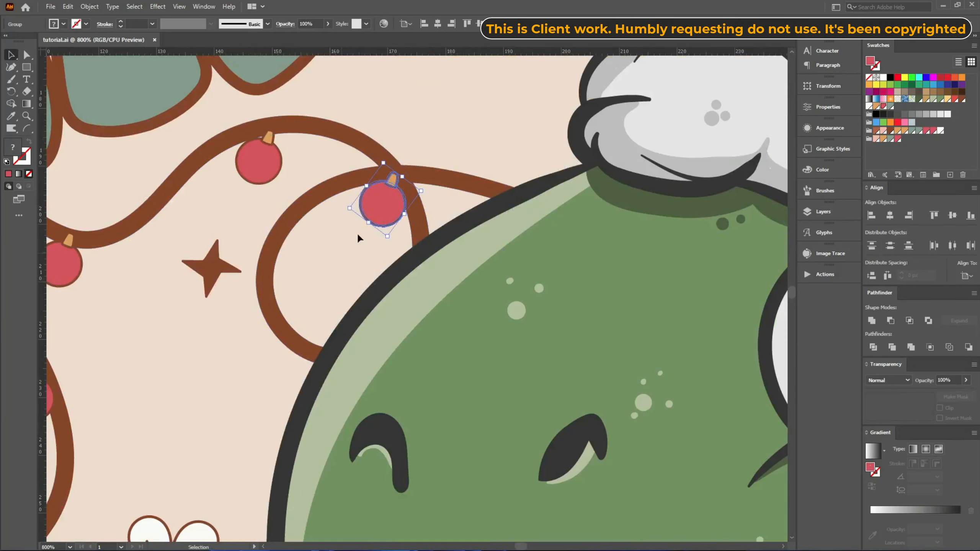
{"action": "left_click", "coordinate": [381, 202]}
{"action": "left_click", "coordinate": [345, 277]}
{"action": "scroll", "coordinate": [376, 204], "scroll_direction": "up", "scroll_amount": 1}
{"action": "scroll", "coordinate": [376, 208], "scroll_direction": "up", "scroll_amount": 2}
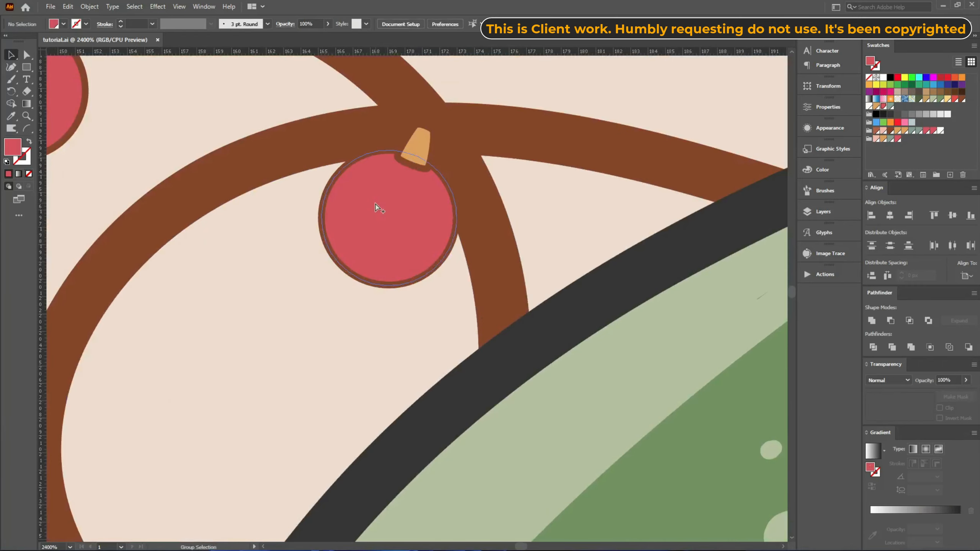
{"action": "scroll", "coordinate": [376, 203], "scroll_direction": "down", "scroll_amount": 5}
{"action": "left_click_drag", "start_coordinate": [773, 261], "coordinate": [485, 249]}
{"action": "scroll", "coordinate": [421, 189], "scroll_direction": "down", "scroll_amount": 3}
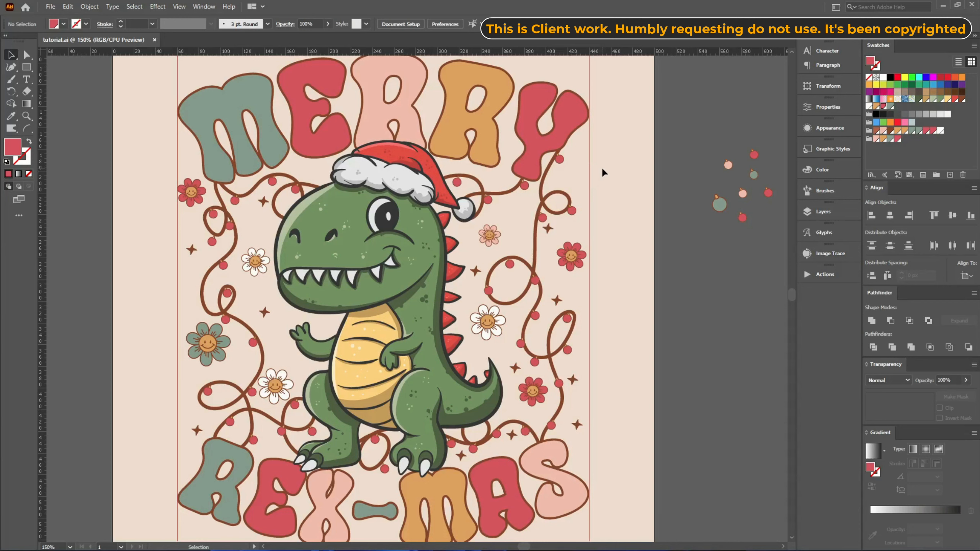
- Try shifting the grouped string and bulbs aside, and return the group to its place behind the dinosaur
{"action": "left_click_drag", "start_coordinate": [623, 93], "coordinate": [199, 511]}
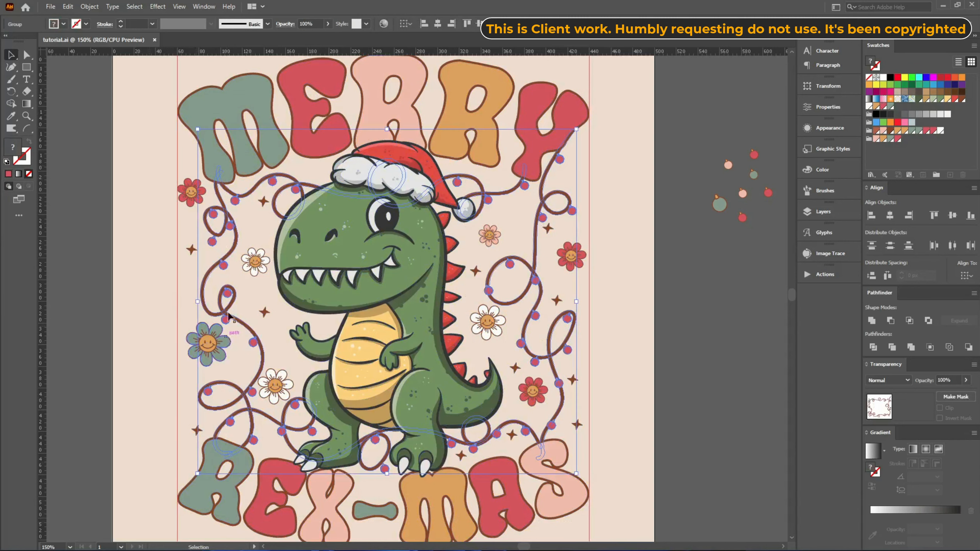
{"action": "key", "text": "a"}
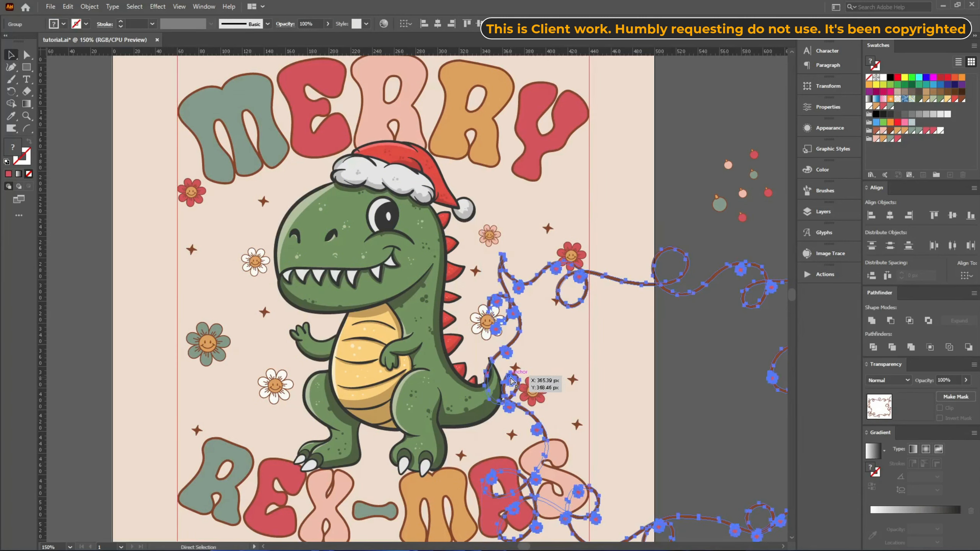
{"action": "key", "text": "v"}
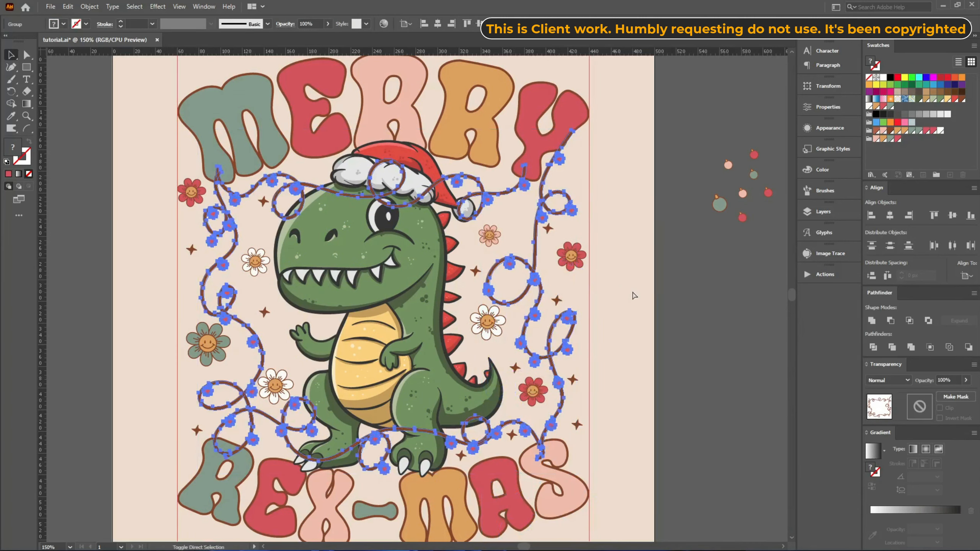
{"action": "key", "text": "ctrl+["}
- Isolate the string group and select all bulbs that share the same red fill
{"action": "scroll", "coordinate": [573, 204], "scroll_direction": "up", "scroll_amount": 5}
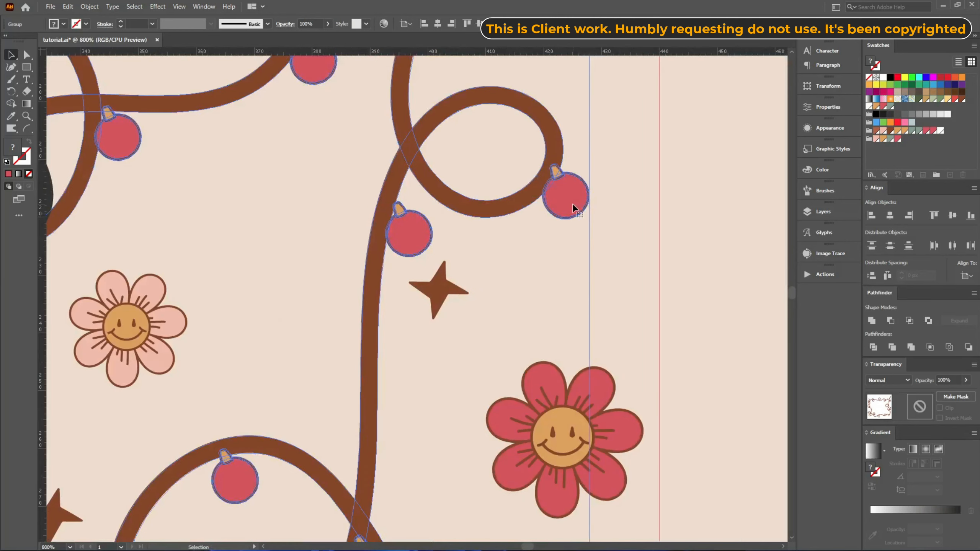
{"action": "double_click", "coordinate": [573, 204]}
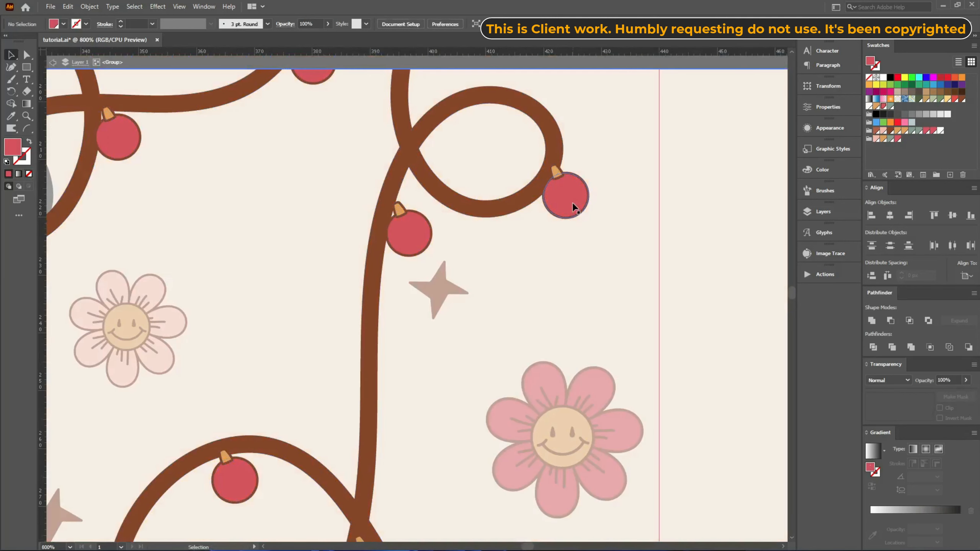
{"action": "key", "text": "y"}
{"action": "left_click", "coordinate": [575, 204]}
{"action": "key", "text": "v"}
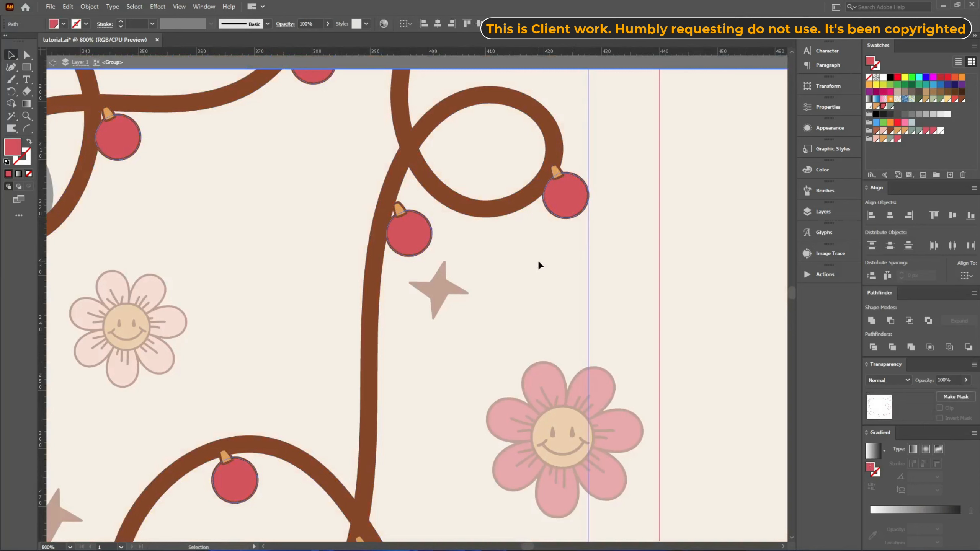
{"action": "key", "text": "ctrl+minus"}
{"action": "key", "text": "ctrl+minus"}
{"action": "key", "text": "ctrl+minus"}
- Check the selected bulbs' fill in the Color Picker and select the color group with pink, orange, green and red swatches
{"action": "double_click", "coordinate": [13, 150]}
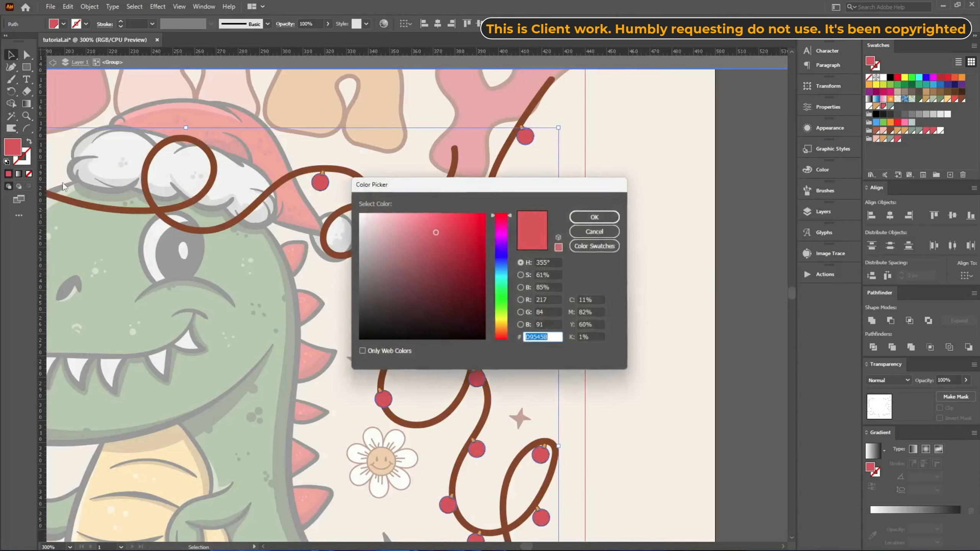
{"action": "key", "text": "Return"}
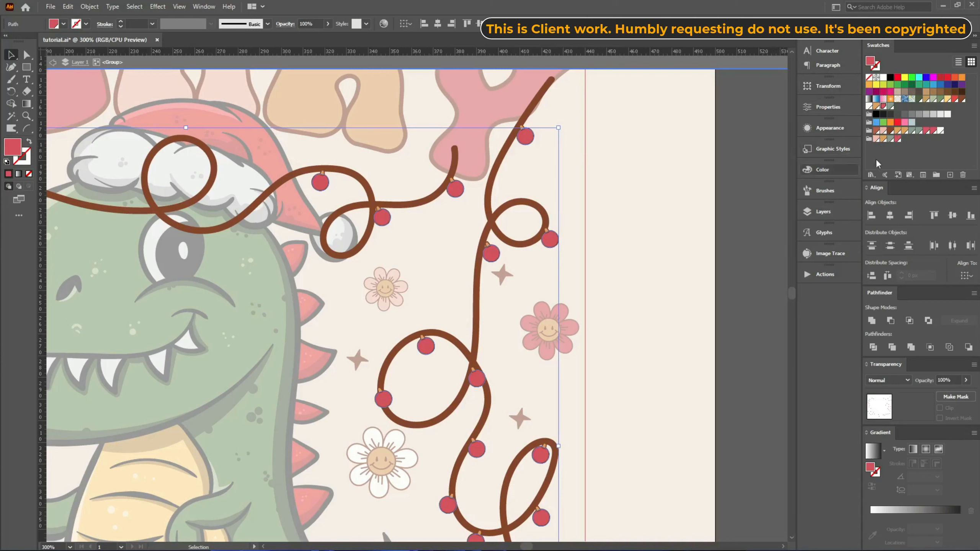
{"action": "left_click", "coordinate": [870, 140]}
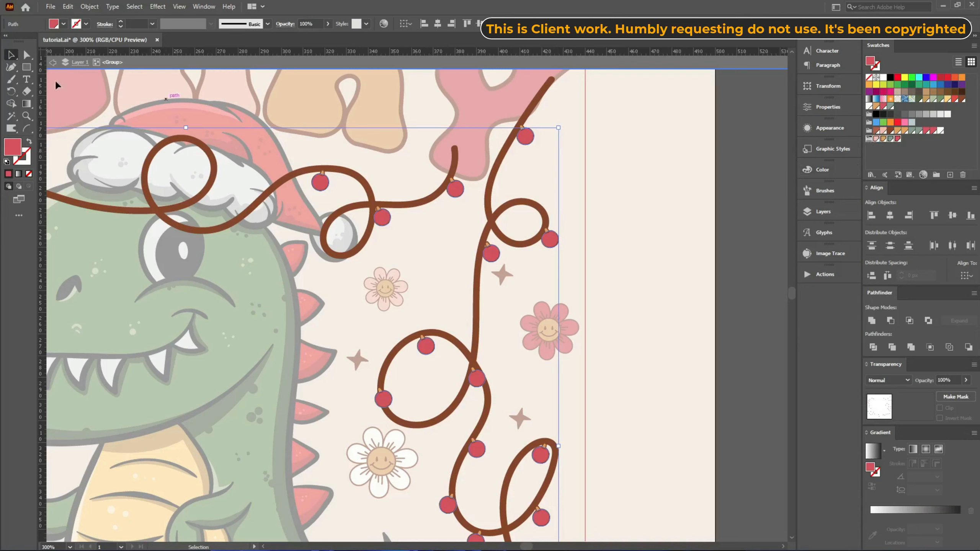
- Run the randomus script to fill the selected bulbs randomly with the chosen swatches, and deselect them
{"action": "left_click", "coordinate": [50, 7]}
{"action": "mouse_move", "coordinate": [78, 239]}
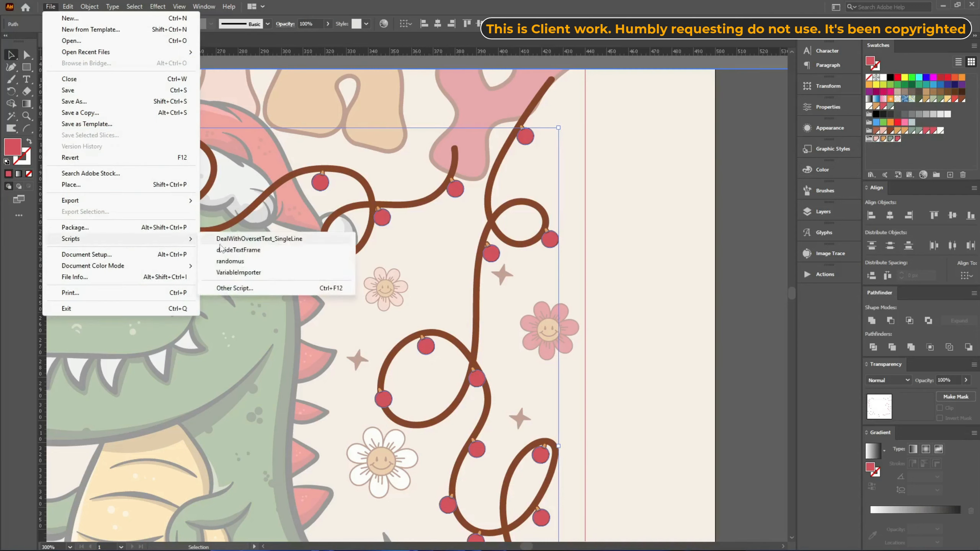
{"action": "left_click", "coordinate": [230, 261]}
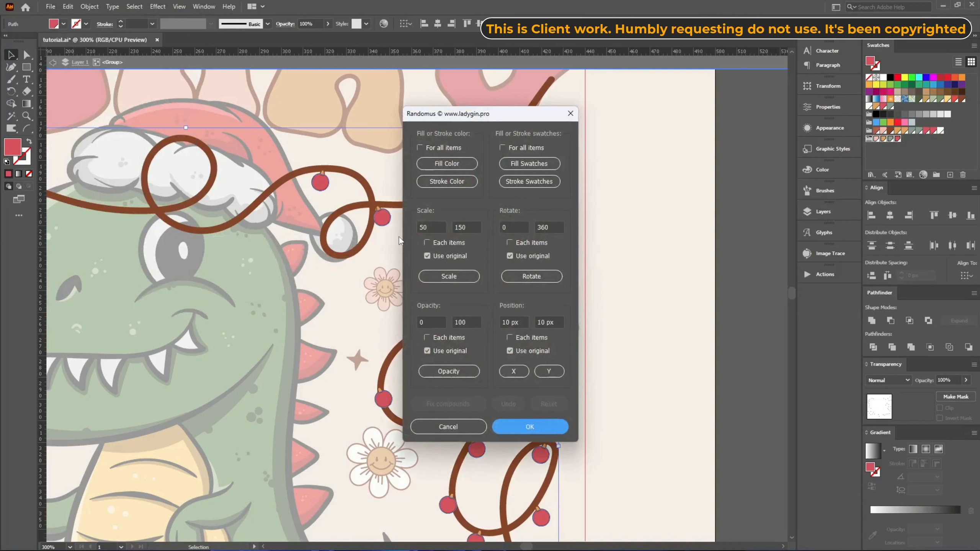
{"action": "left_click_drag", "start_coordinate": [394, 123], "coordinate": [353, 121]}
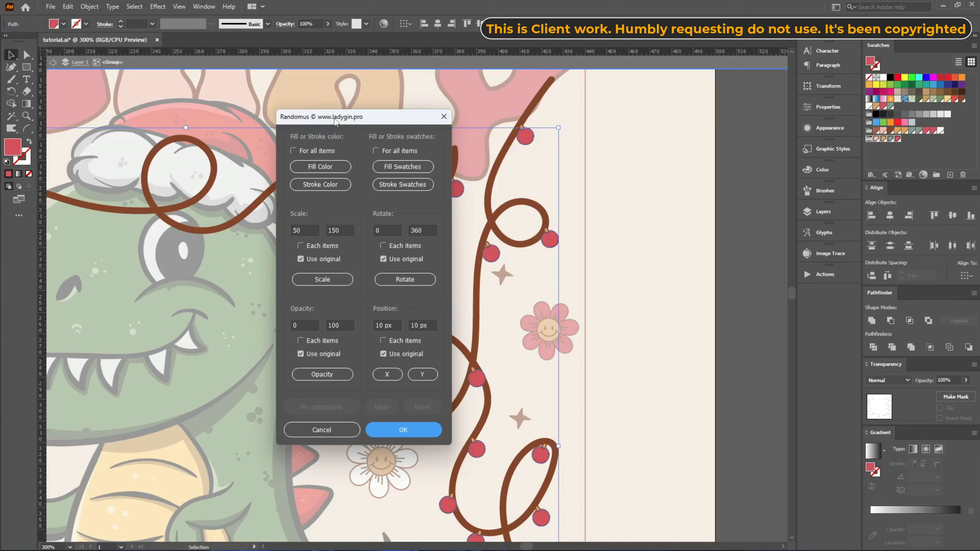
{"action": "left_click_drag", "start_coordinate": [335, 122], "coordinate": [244, 112]}
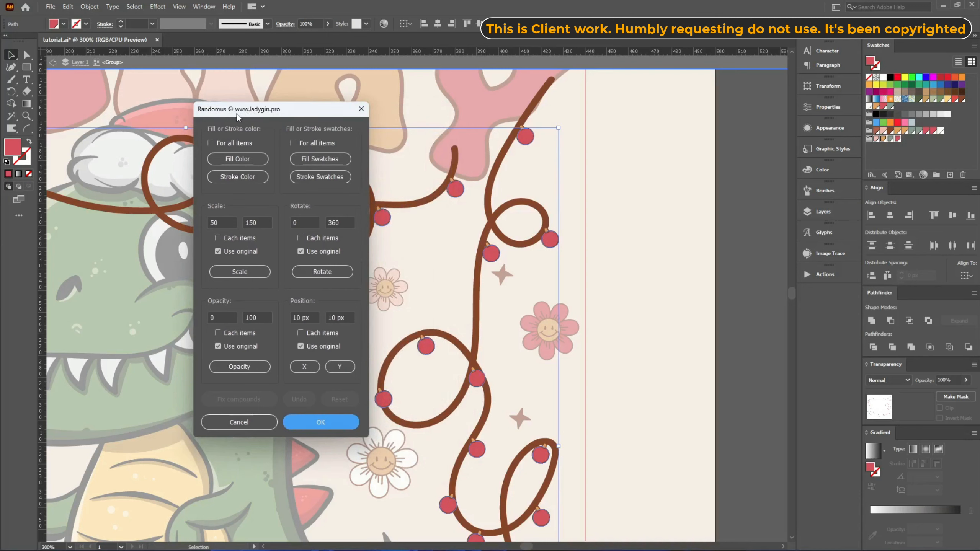
{"action": "mouse_move", "coordinate": [237, 115]}
{"action": "left_mouse_down"}
{"action": "mouse_move", "coordinate": [358, 103]}
{"action": "mouse_move", "coordinate": [295, 112]}
{"action": "mouse_move", "coordinate": [246, 99]}
{"action": "left_mouse_up"}
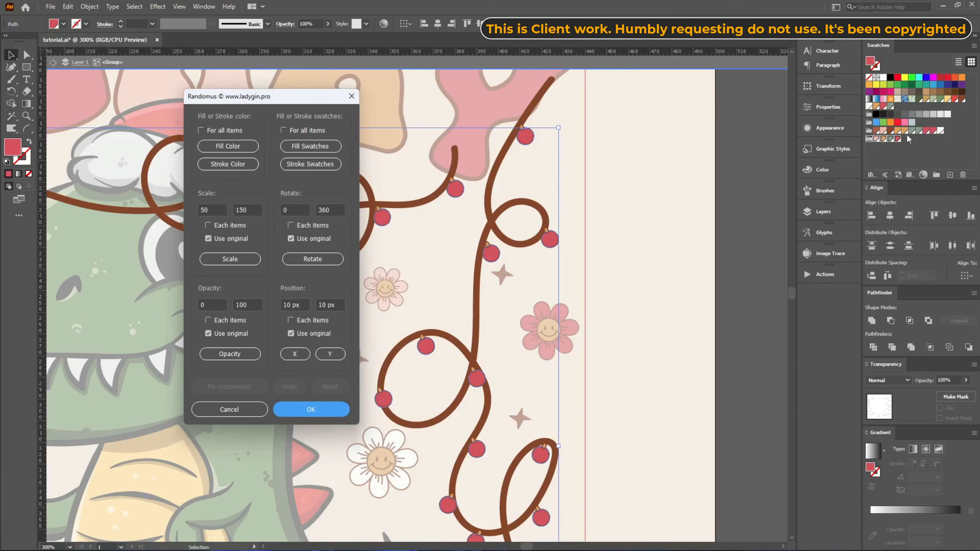
{"action": "left_click", "coordinate": [313, 150]}
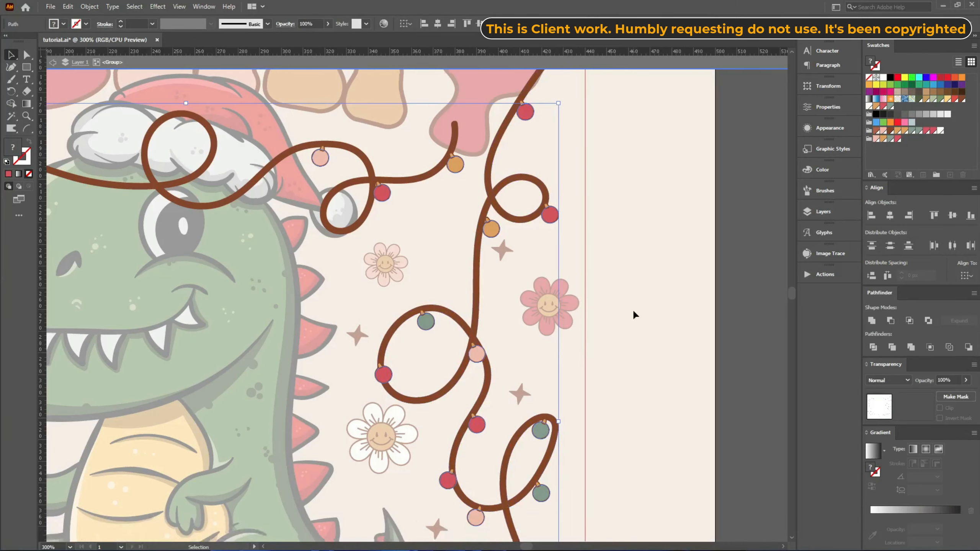
{"action": "scroll", "coordinate": [633, 309], "scroll_direction": "down", "scroll_amount": 2}
{"action": "key", "text": "ctrl+0"}
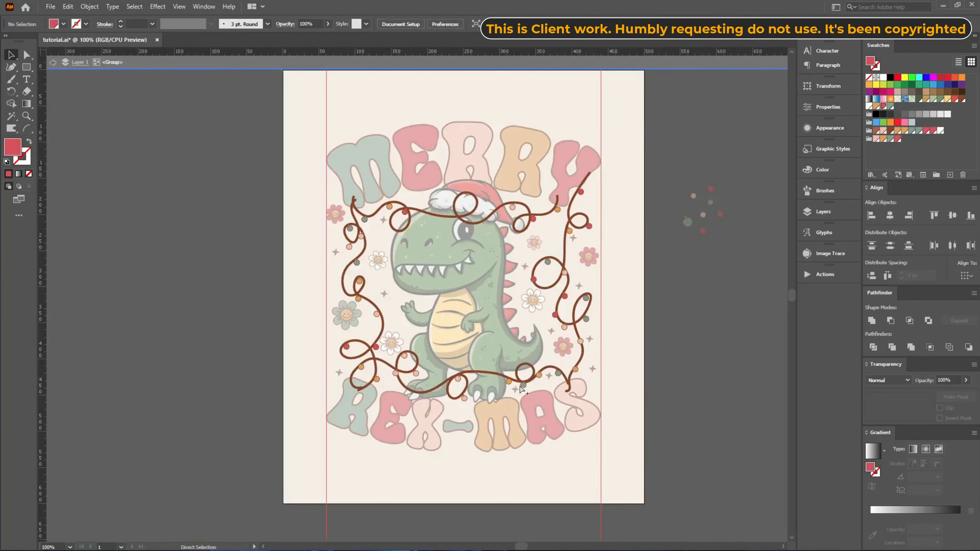
- Isolate the decorations group and shift the brown star between the long string and the red daisy slightly away from the string
{"action": "scroll", "coordinate": [393, 383], "scroll_direction": "up", "scroll_amount": 2}
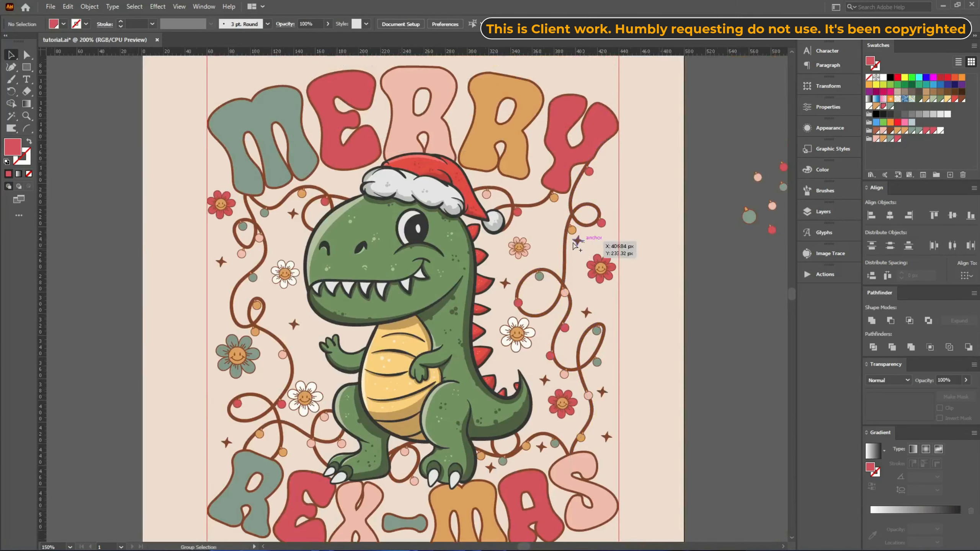
{"action": "scroll", "coordinate": [577, 241], "scroll_direction": "up", "scroll_amount": 3}
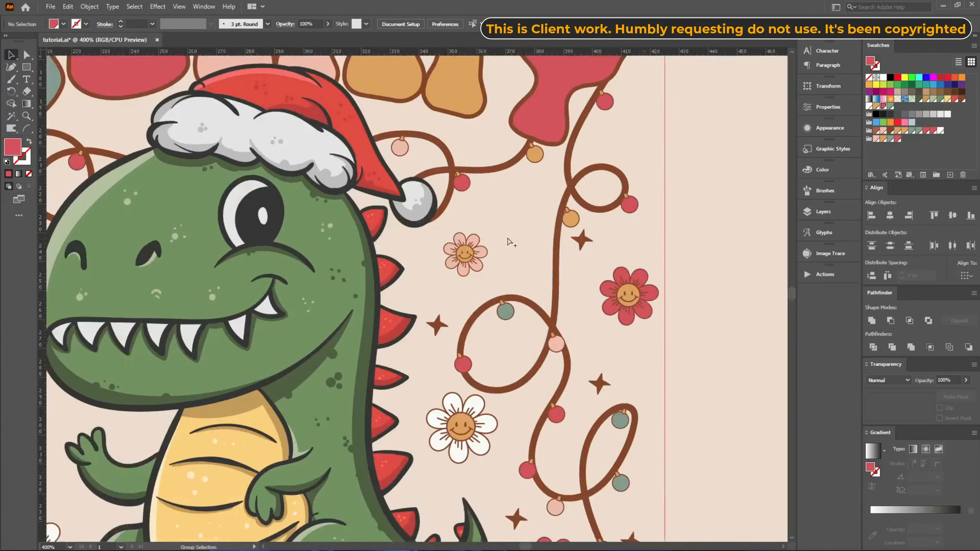
{"action": "scroll", "coordinate": [584, 240], "scroll_direction": "down", "scroll_amount": 2}
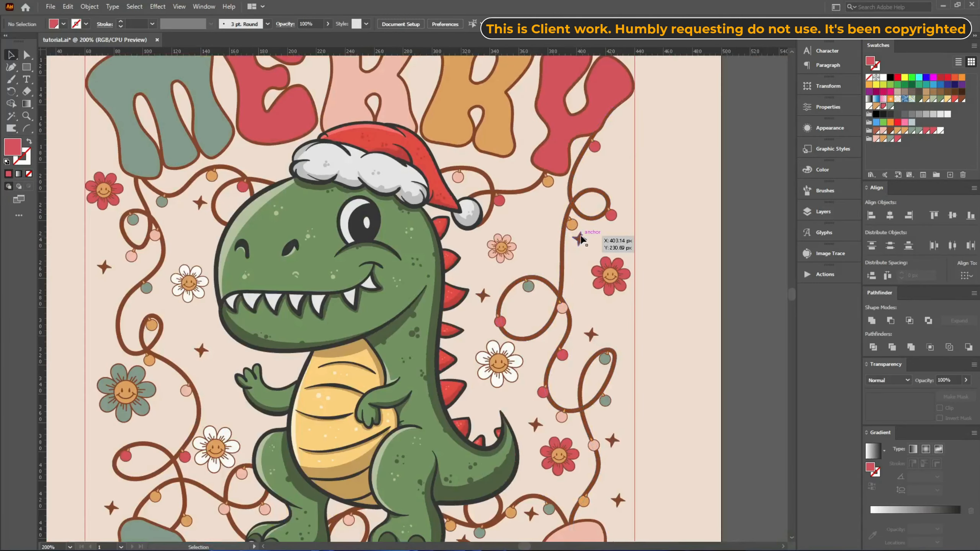
{"action": "scroll", "coordinate": [584, 240], "scroll_direction": "up", "scroll_amount": 4}
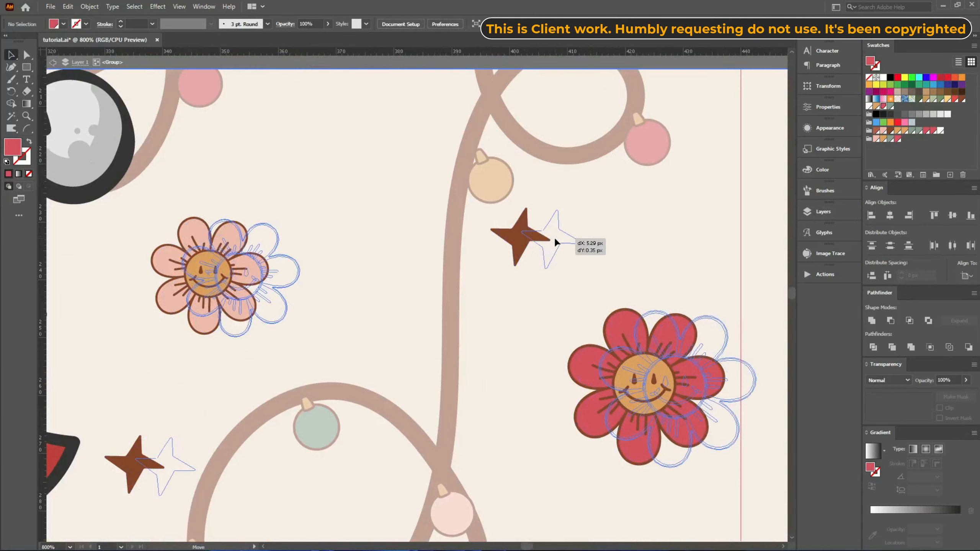
{"action": "double_click", "coordinate": [519, 239]}
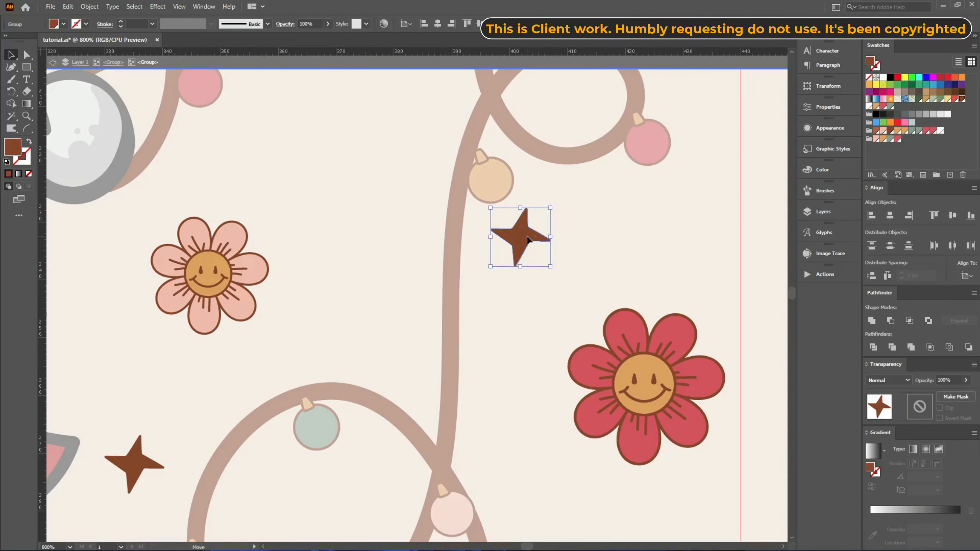
{"action": "left_click_drag", "start_coordinate": [519, 237], "coordinate": [539, 236]}
{"action": "left_click", "coordinate": [633, 234]}
{"action": "scroll", "coordinate": [630, 231], "scroll_direction": "down", "scroll_amount": 2}
{"action": "double_click", "coordinate": [627, 230]}
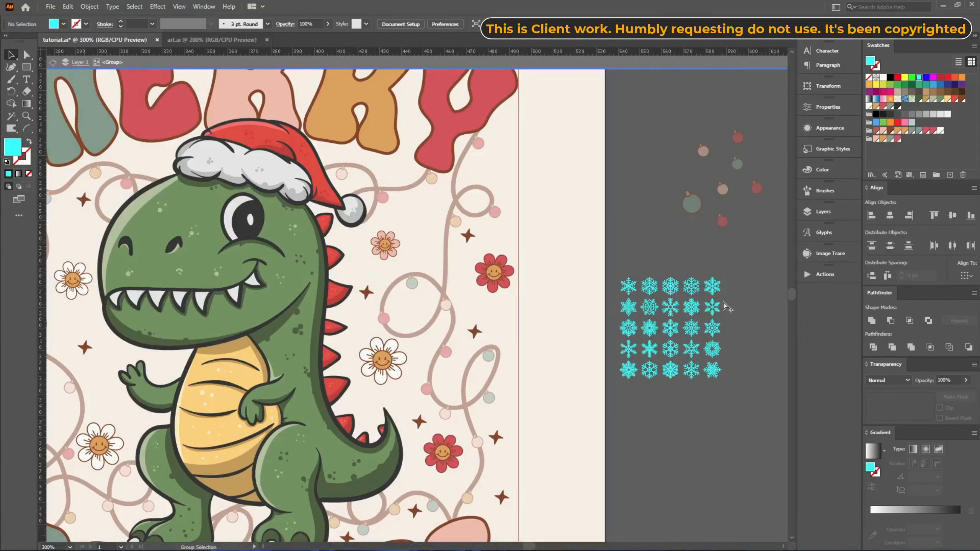
- Place cyan snowflakes from the set near the hat's pom-pom, below the red and white daisies, beside the Y and above the S
{"action": "scroll", "coordinate": [711, 278], "scroll_direction": "up", "scroll_amount": 3}
{"action": "double_click", "coordinate": [728, 278]}
{"action": "scroll", "coordinate": [731, 282], "scroll_direction": "down", "scroll_amount": 1}
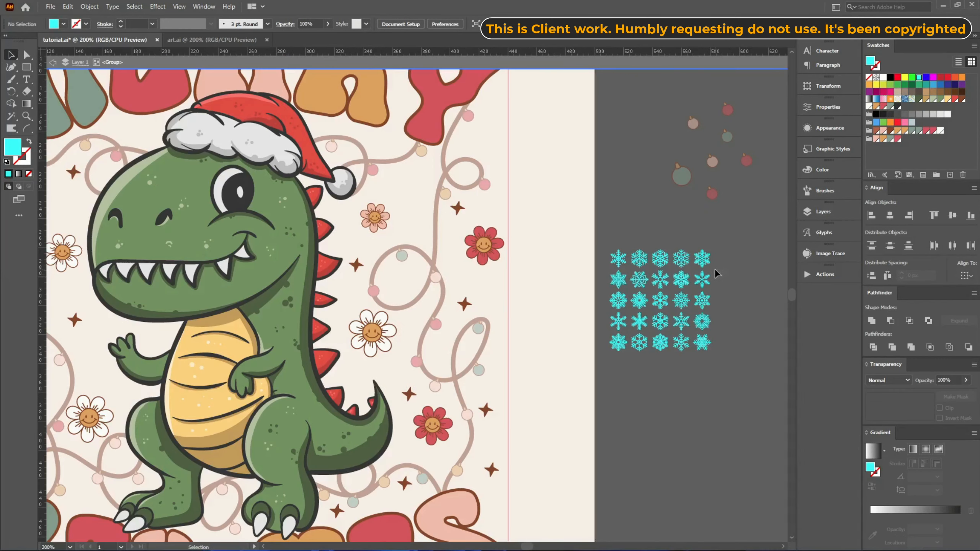
{"action": "left_click_drag", "start_coordinate": [707, 263], "coordinate": [483, 286]}
{"action": "left_click_drag", "start_coordinate": [617, 284], "coordinate": [363, 375]}
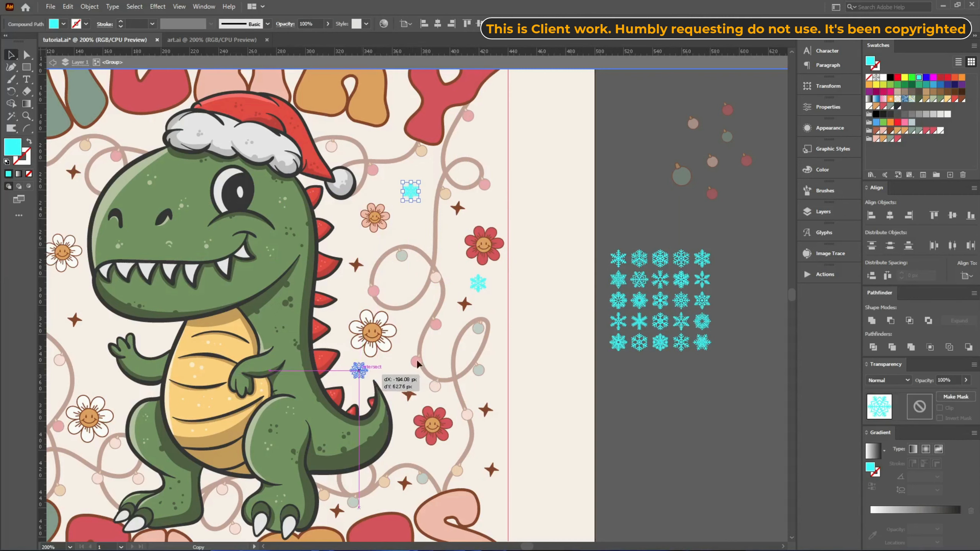
{"action": "scroll", "coordinate": [410, 194], "scroll_direction": "up", "scroll_amount": 2}
{"action": "scroll", "coordinate": [411, 195], "scroll_direction": "down", "scroll_amount": 2}
{"action": "left_click_drag", "start_coordinate": [640, 285], "coordinate": [497, 146]}
{"action": "left_click_drag", "start_coordinate": [661, 309], "coordinate": [494, 512]}
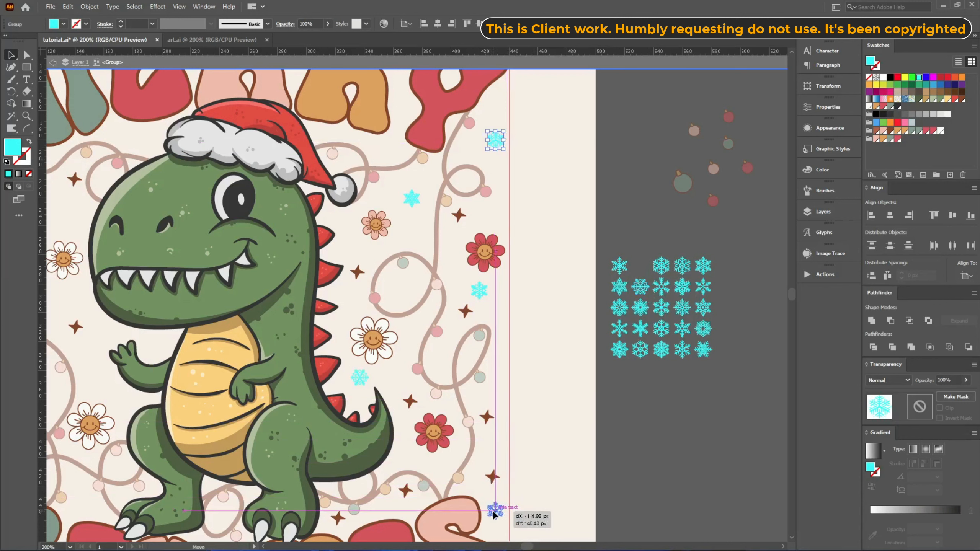
- Place three more snowflakes: one beside the lower red daisy, one above the REX-MAS hyphen and one below it
{"action": "left_click_drag", "start_coordinate": [647, 399], "coordinate": [707, 280]}
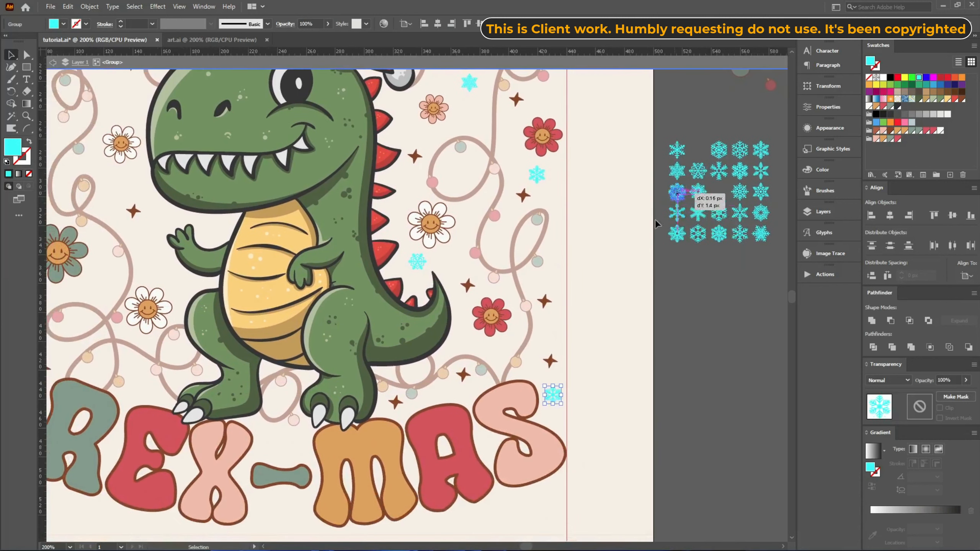
{"action": "left_click_drag", "start_coordinate": [676, 193], "coordinate": [465, 343]}
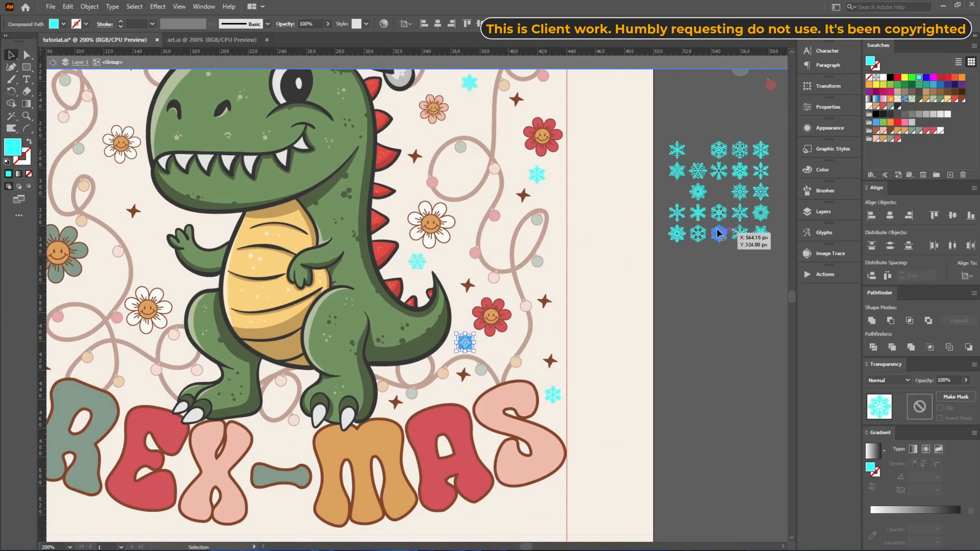
{"action": "left_click_drag", "start_coordinate": [709, 220], "coordinate": [281, 453]}
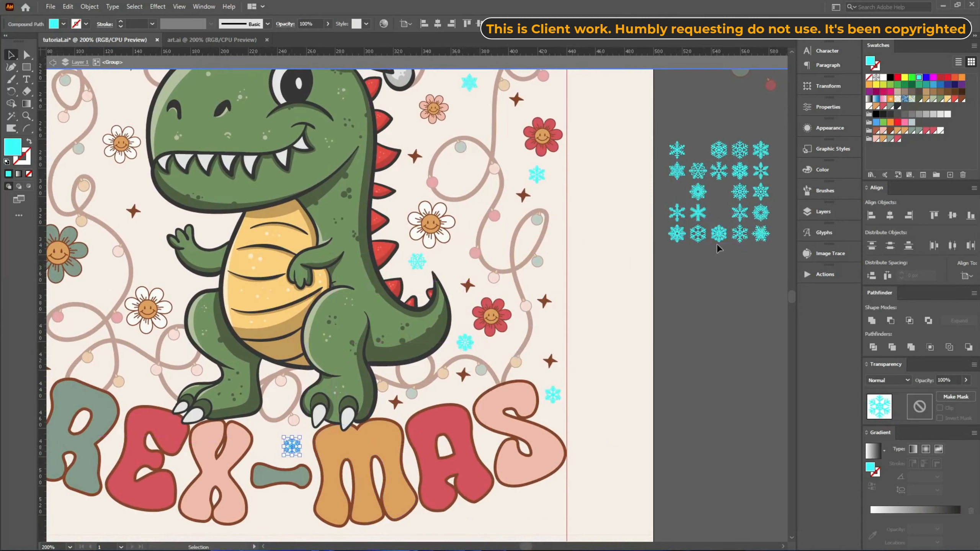
{"action": "left_click_drag", "start_coordinate": [746, 235], "coordinate": [276, 513]}
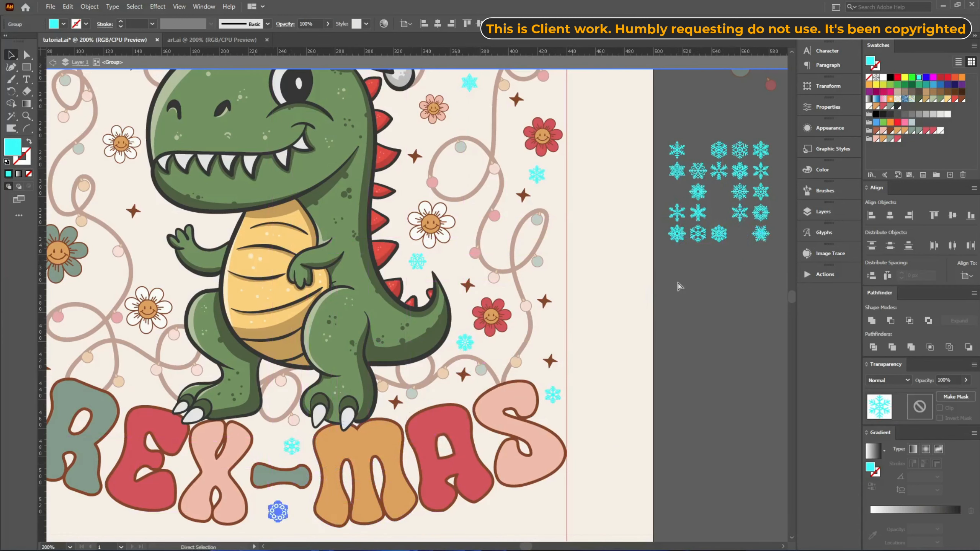
- Place snowflakes beside the dinosaur's raised hand, below its jaw, near the lower-left string loop and beside the R of REX-MAS
{"action": "scroll", "coordinate": [689, 336], "scroll_direction": "down", "scroll_amount": 1}
{"action": "left_click_drag", "start_coordinate": [741, 253], "coordinate": [284, 283]}
{"action": "left_click_drag", "start_coordinate": [727, 228], "coordinate": [199, 339]}
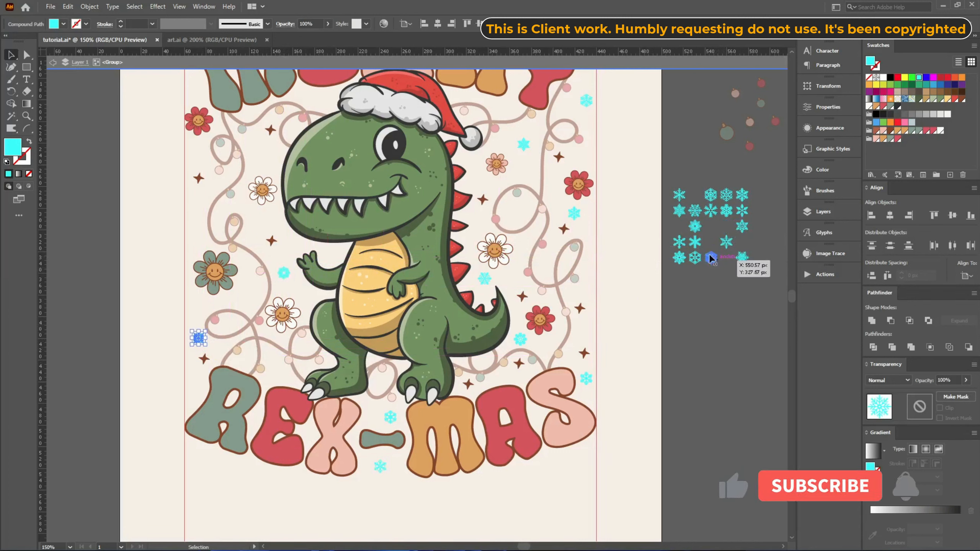
{"action": "left_click_drag", "start_coordinate": [711, 257], "coordinate": [196, 391]}
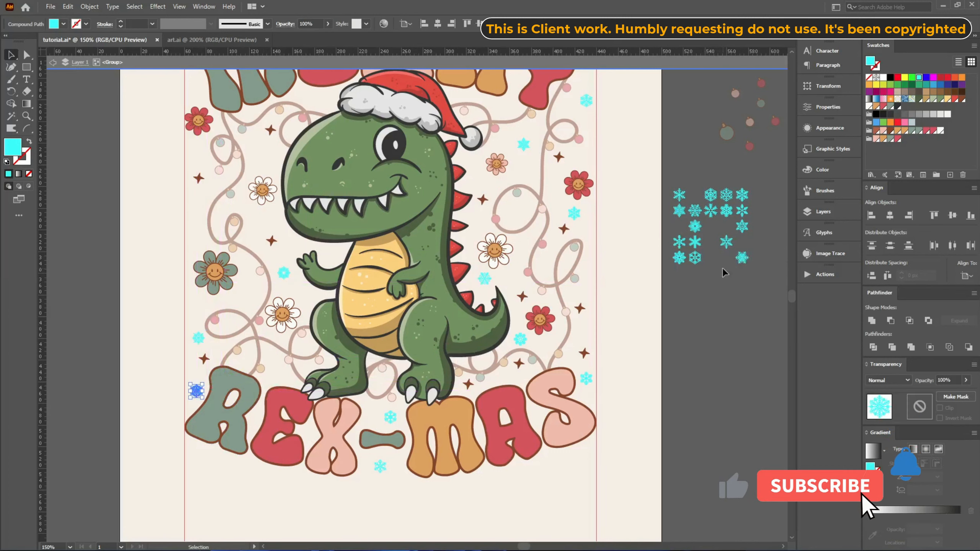
{"action": "left_click_drag", "start_coordinate": [741, 257], "coordinate": [328, 256]}
- Add a snowflake below the second R of MERRY and move the existing one closer to the pink daisy
{"action": "scroll", "coordinate": [540, 294], "scroll_direction": "up", "scroll_amount": 3}
{"action": "left_click_drag", "start_coordinate": [748, 317], "coordinate": [527, 227]}
{"action": "left_click_drag", "start_coordinate": [551, 271], "coordinate": [532, 287]}
{"action": "double_click", "coordinate": [529, 292]}
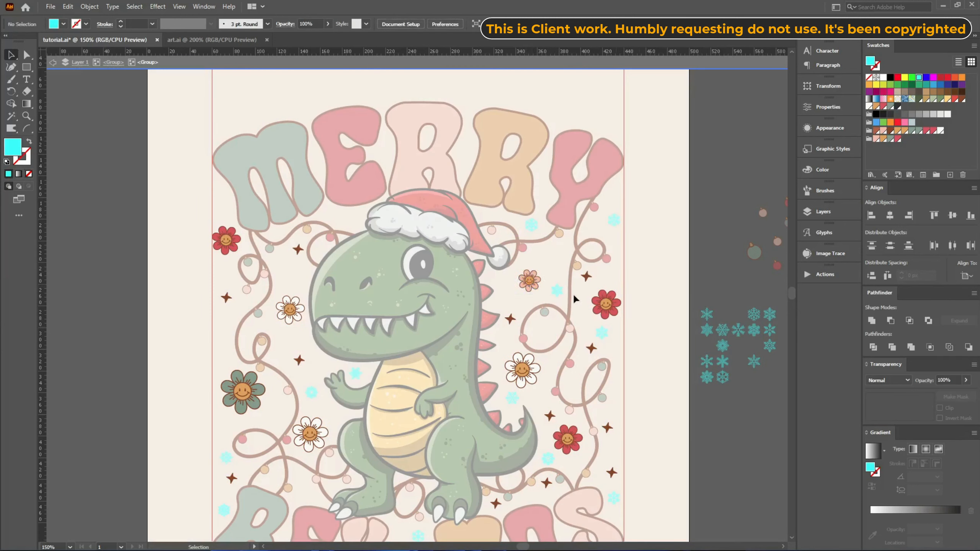
{"action": "left_click", "coordinate": [112, 62]}
- Place four snowflakes left of the dinosaur: above and below the white daisy, under the M and beside the outer string loop
{"action": "left_click_drag", "start_coordinate": [710, 332], "coordinate": [301, 276]}
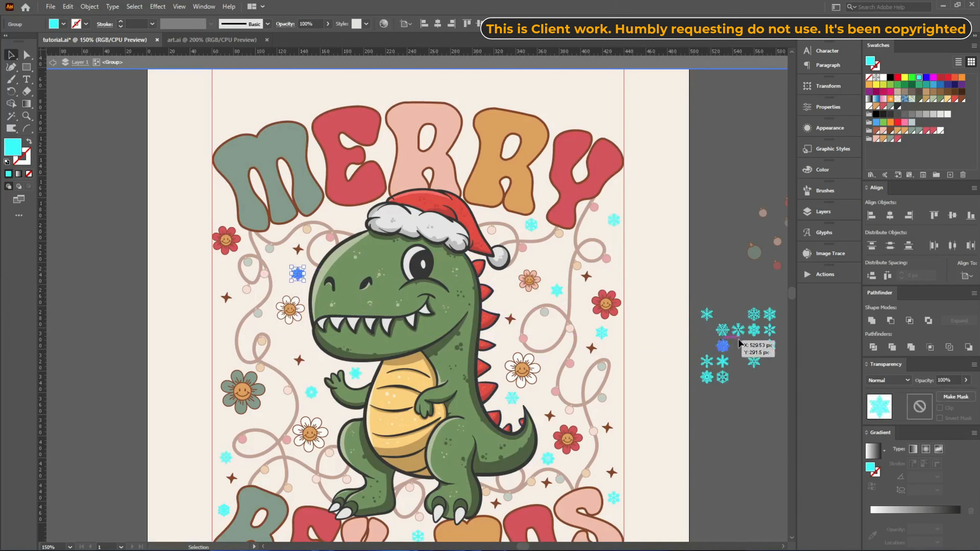
{"action": "left_click_drag", "start_coordinate": [770, 346], "coordinate": [289, 345]}
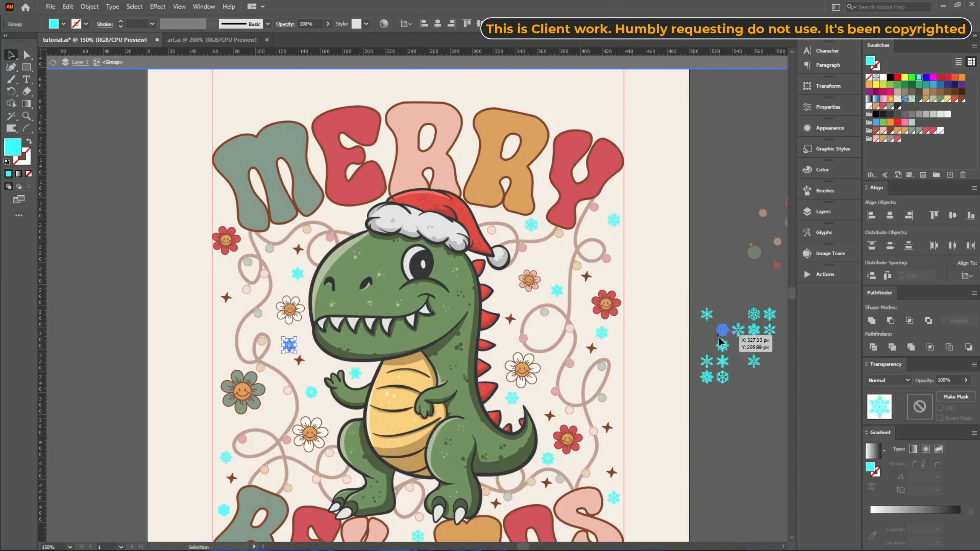
{"action": "left_click_drag", "start_coordinate": [724, 348], "coordinate": [226, 209]}
{"action": "left_click_drag", "start_coordinate": [773, 339], "coordinate": [225, 355]}
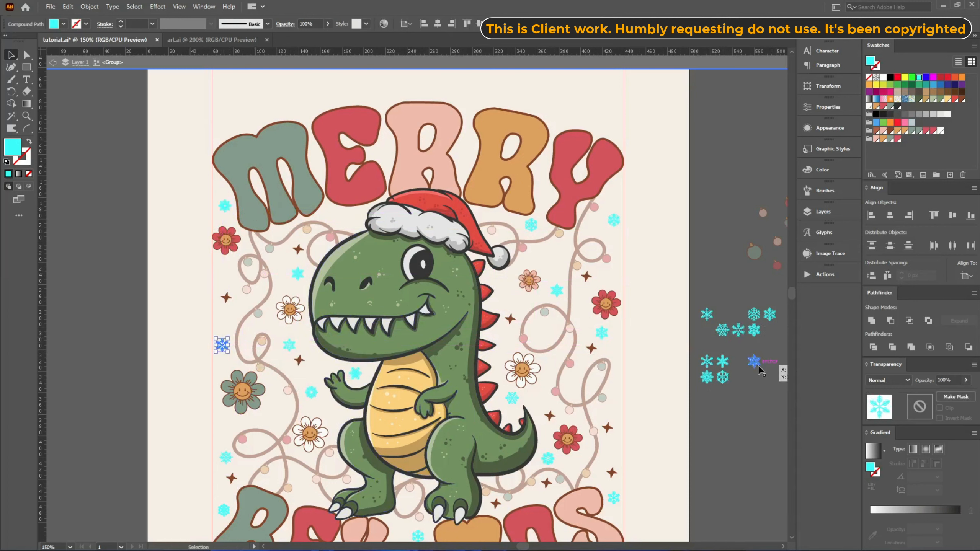
- Place one snowflake below the green daisy and another at the outer edge near the lower-right string loop
{"action": "left_click_drag", "start_coordinate": [758, 370], "coordinate": [271, 416]}
{"action": "scroll", "coordinate": [751, 338], "scroll_direction": "down", "scroll_amount": 1}
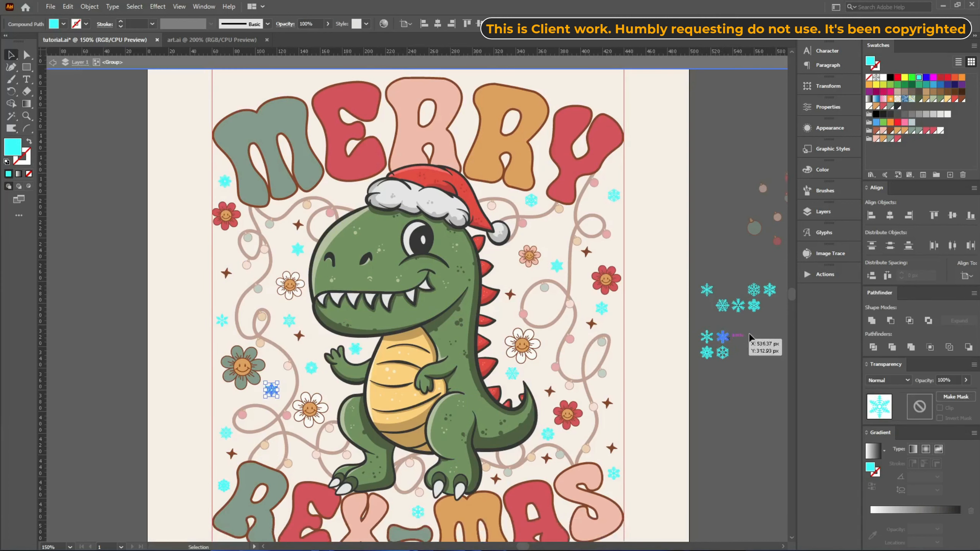
{"action": "scroll", "coordinate": [749, 337], "scroll_direction": "down", "scroll_amount": 3}
{"action": "left_click_drag", "start_coordinate": [726, 285], "coordinate": [616, 314]}
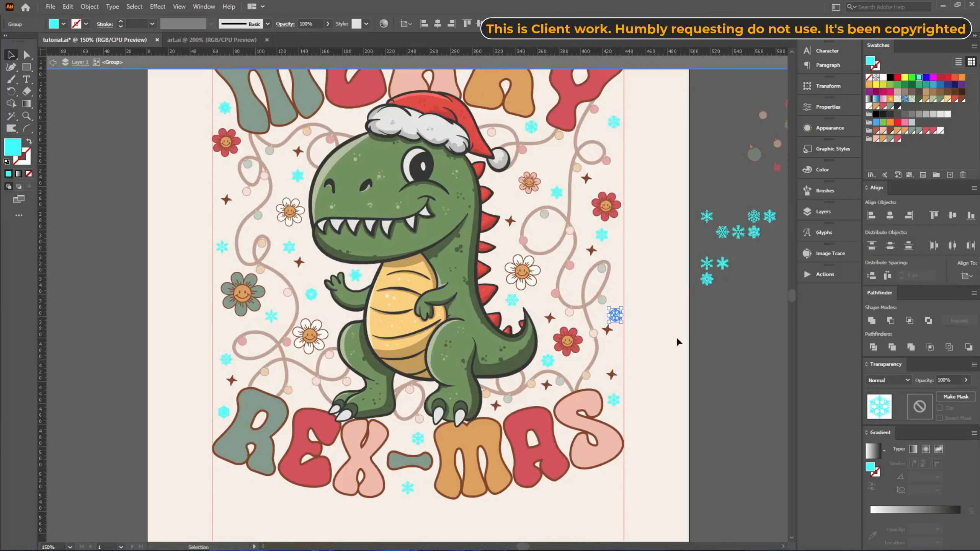
- Move the snowflake beside the pink daisy slightly up, then enlarge the pink daisy and reposition it in its gap
{"action": "scroll", "coordinate": [617, 314], "scroll_direction": "up", "scroll_amount": 2}
{"action": "scroll", "coordinate": [616, 363], "scroll_direction": "up", "scroll_amount": 4}
{"action": "left_click_drag", "start_coordinate": [552, 267], "coordinate": [555, 240]}
{"action": "double_click", "coordinate": [435, 236]}
{"action": "left_click", "coordinate": [435, 234]}
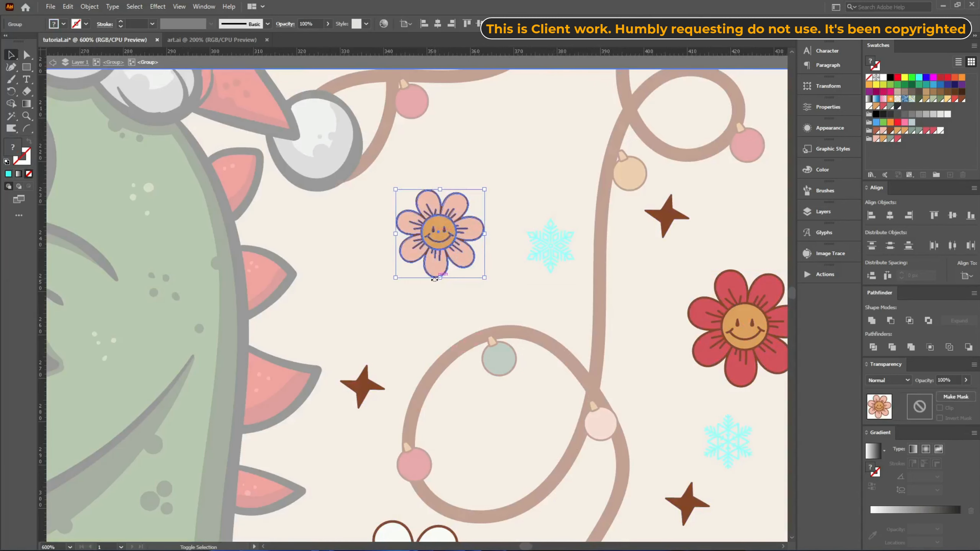
{"action": "left_click_drag", "start_coordinate": [439, 279], "coordinate": [439, 310]}
{"action": "left_click_drag", "start_coordinate": [443, 260], "coordinate": [436, 246]}
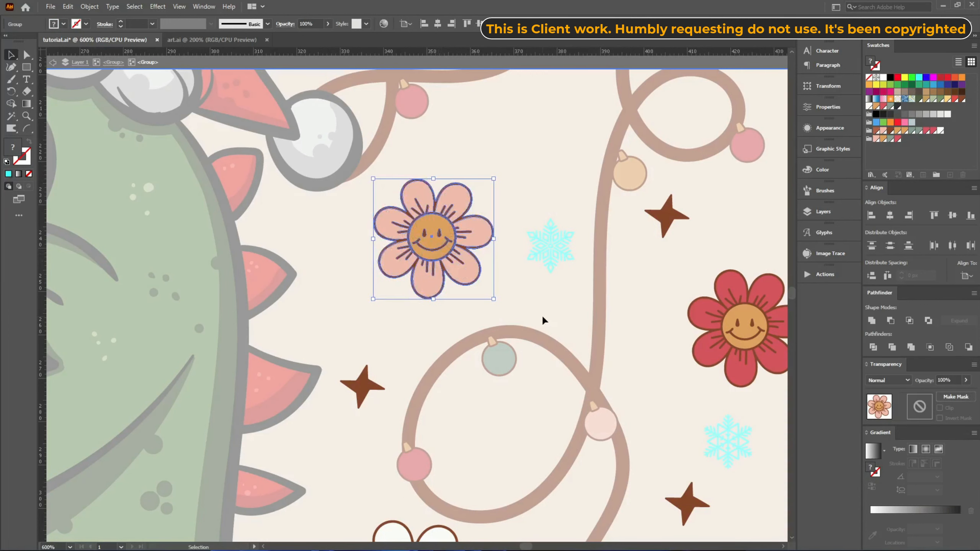
{"action": "double_click", "coordinate": [540, 308]}
- Delete the unused snowflakes beside the artboard
{"action": "scroll", "coordinate": [359, 288], "scroll_direction": "down", "scroll_amount": 3, "text": "alt"}
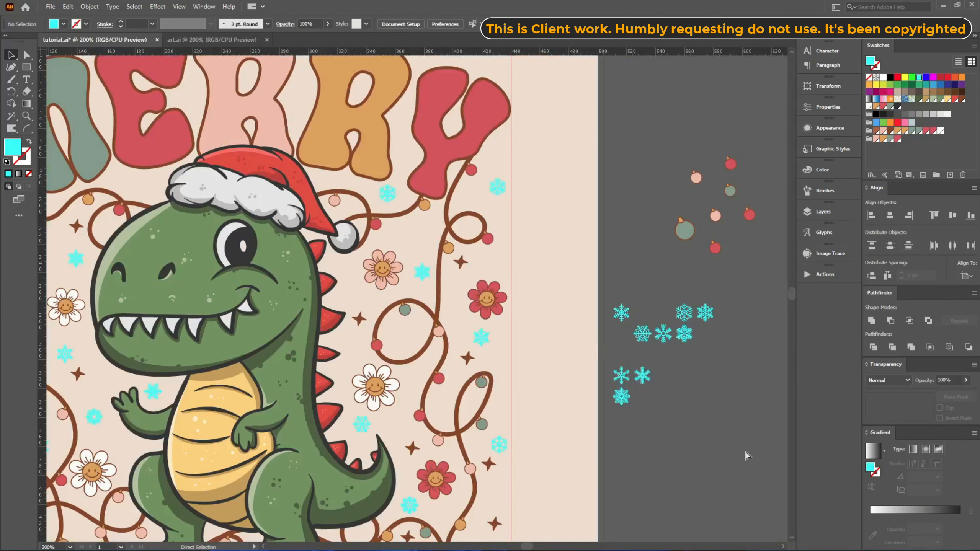
{"action": "left_click_drag", "start_coordinate": [568, 304], "coordinate": [562, 277]}
{"action": "key", "text": "Delete"}
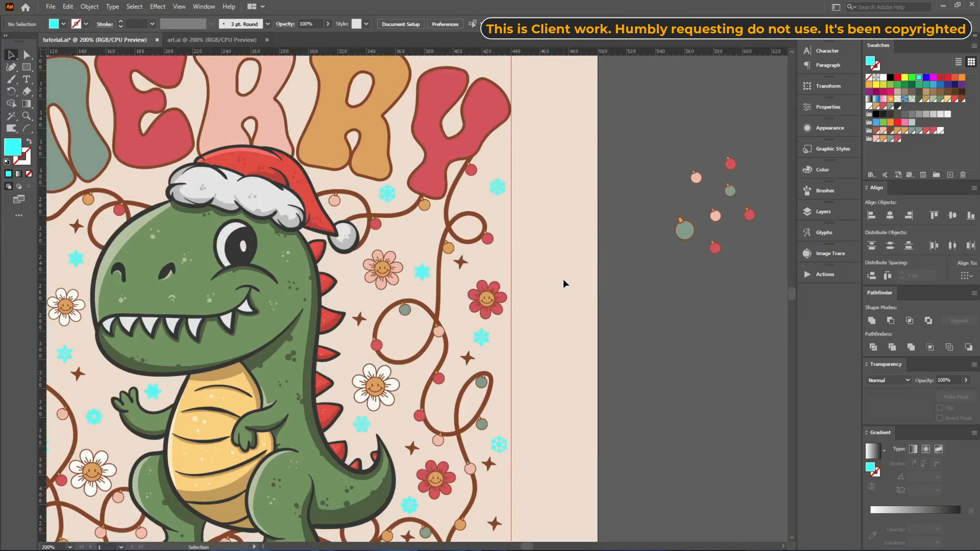
- Isolate the decorations group and select all cyan snowflakes by their shared fill with the Magic Wand
{"action": "scroll", "coordinate": [562, 272], "scroll_direction": "down", "scroll_amount": 1, "text": "alt"}
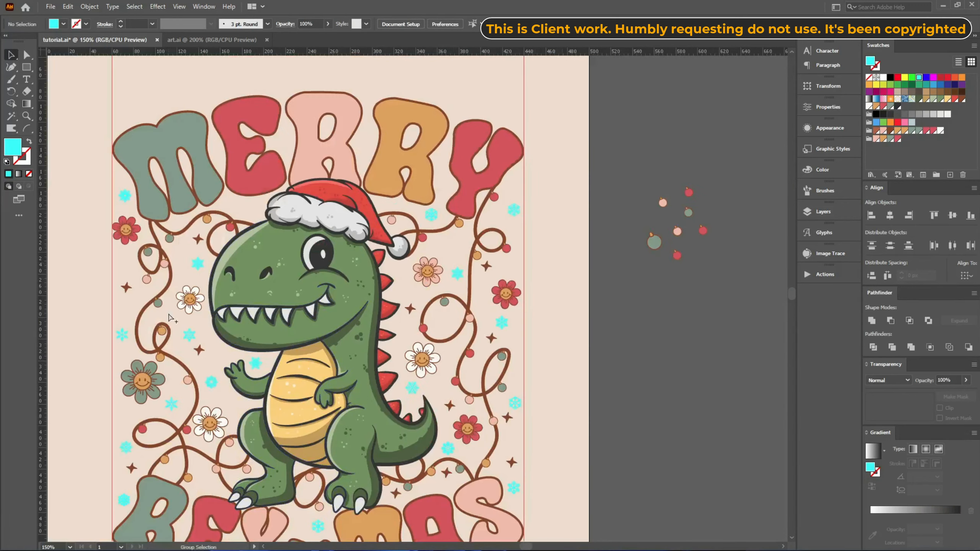
{"action": "scroll", "coordinate": [160, 342], "scroll_direction": "up", "scroll_amount": 2, "text": "alt"}
{"action": "key", "text": "v"}
{"action": "double_click", "coordinate": [230, 179]}
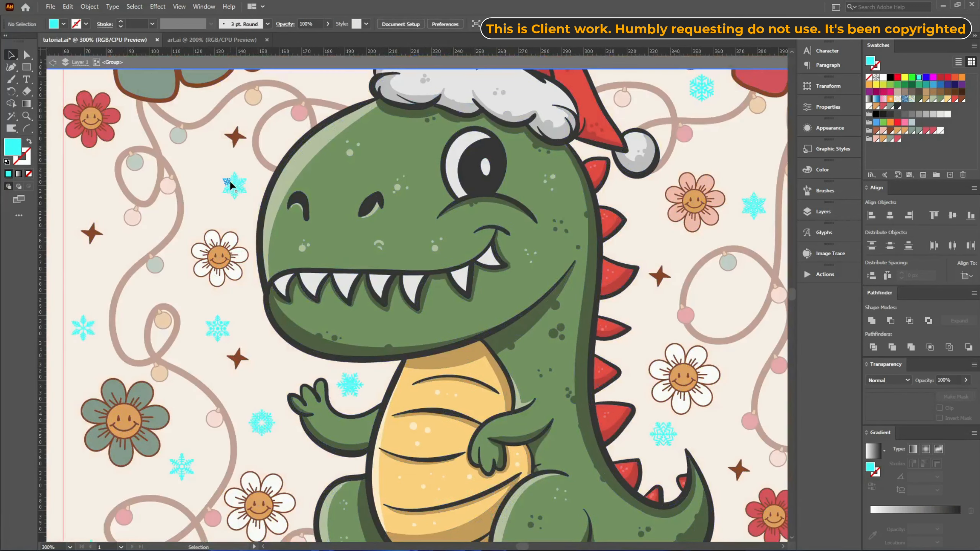
{"action": "scroll", "coordinate": [762, 120], "scroll_direction": "up", "scroll_amount": 3, "text": "alt"}
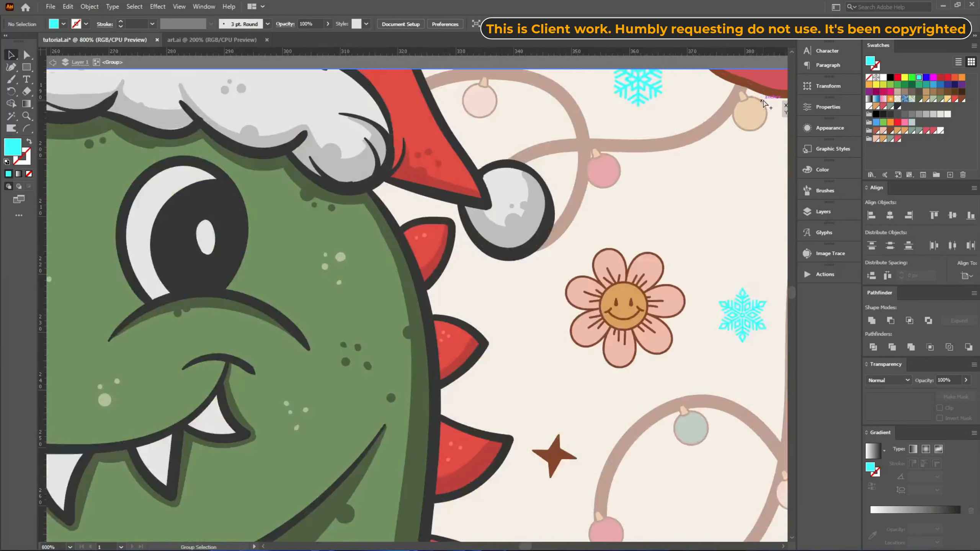
{"action": "scroll", "coordinate": [687, 174], "scroll_direction": "down", "scroll_amount": 3, "text": "alt"}
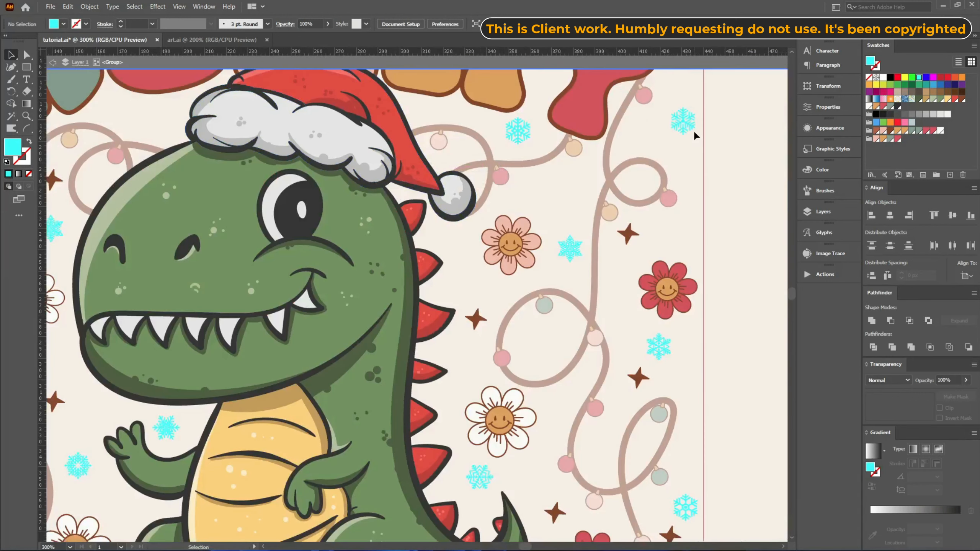
{"action": "key", "text": "y"}
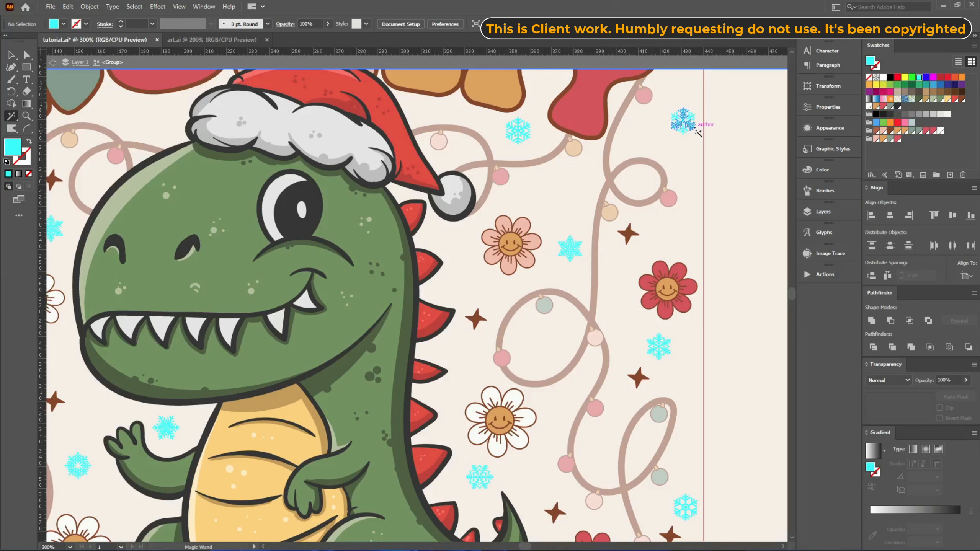
{"action": "left_click", "coordinate": [684, 123]}
{"action": "key", "text": "v"}
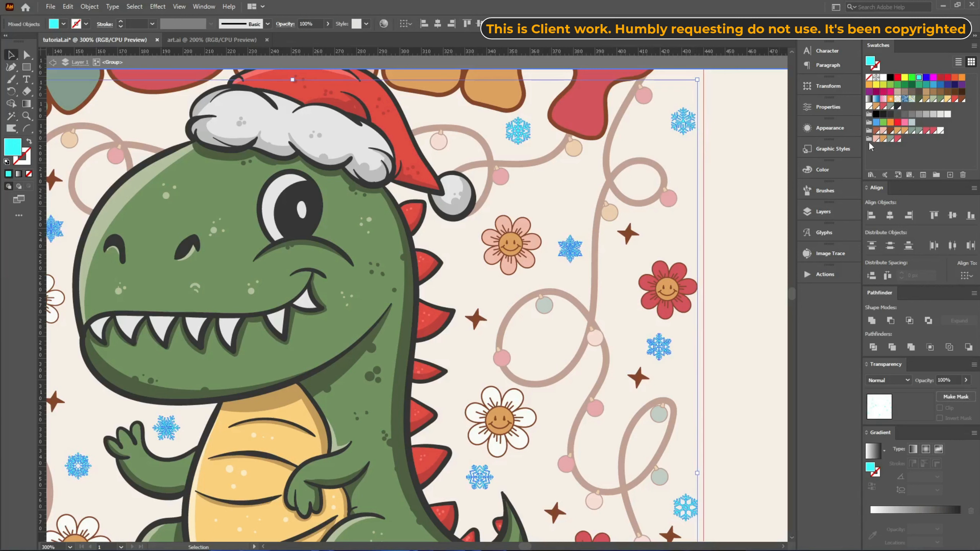
- Run the randomus script to fill the selected snowflakes randomly with the pink, orange, green and red swatches, and deselect them
{"action": "left_click", "coordinate": [50, 7]}
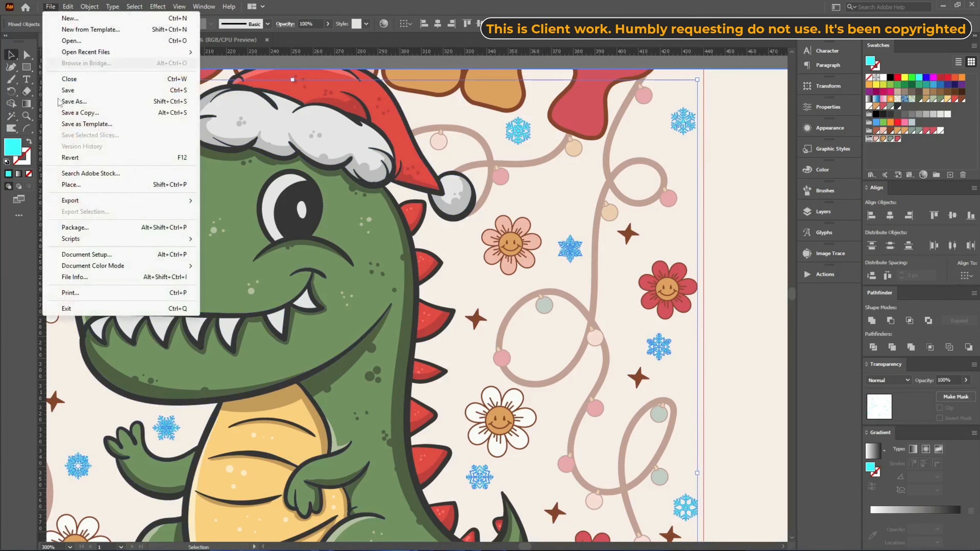
{"action": "mouse_move", "coordinate": [82, 239]}
{"action": "left_click", "coordinate": [281, 267]}
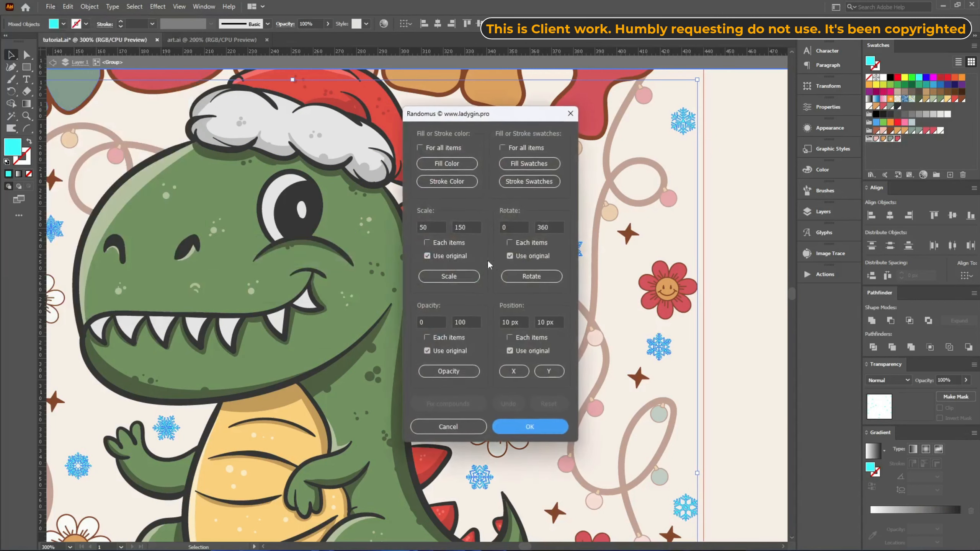
{"action": "left_click", "coordinate": [528, 164]}
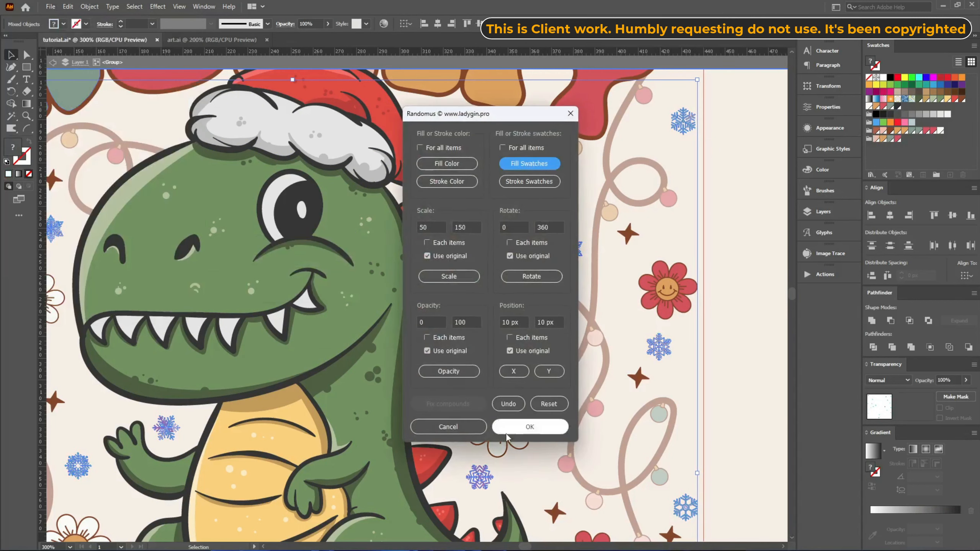
{"action": "left_click", "coordinate": [528, 427]}
{"action": "left_click", "coordinate": [721, 361]}
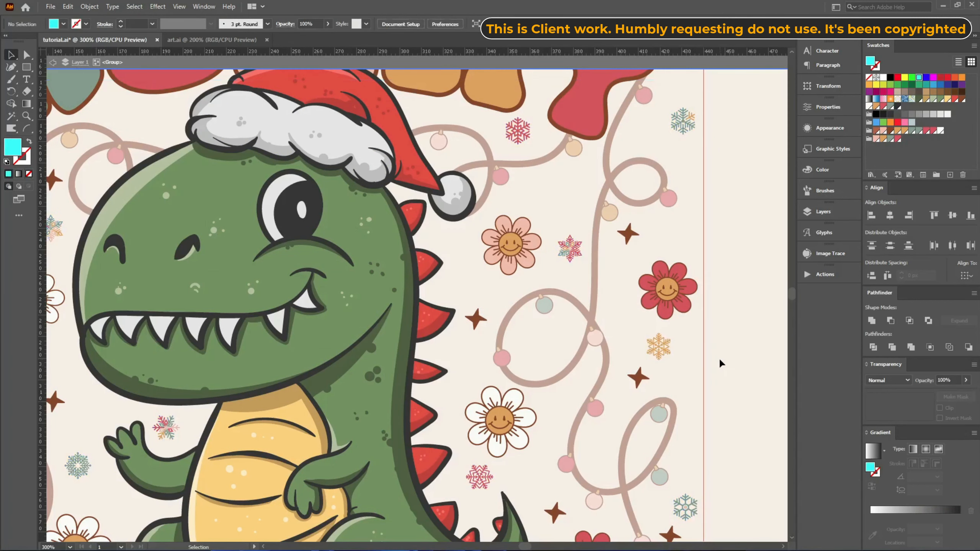
- Recolor the multicolored snowflake beside the pink daisy entirely green by sampling its own green part with the Eyedropper
{"action": "key", "text": "a"}
{"action": "scroll", "coordinate": [567, 248], "scroll_direction": "up", "scroll_amount": 8}
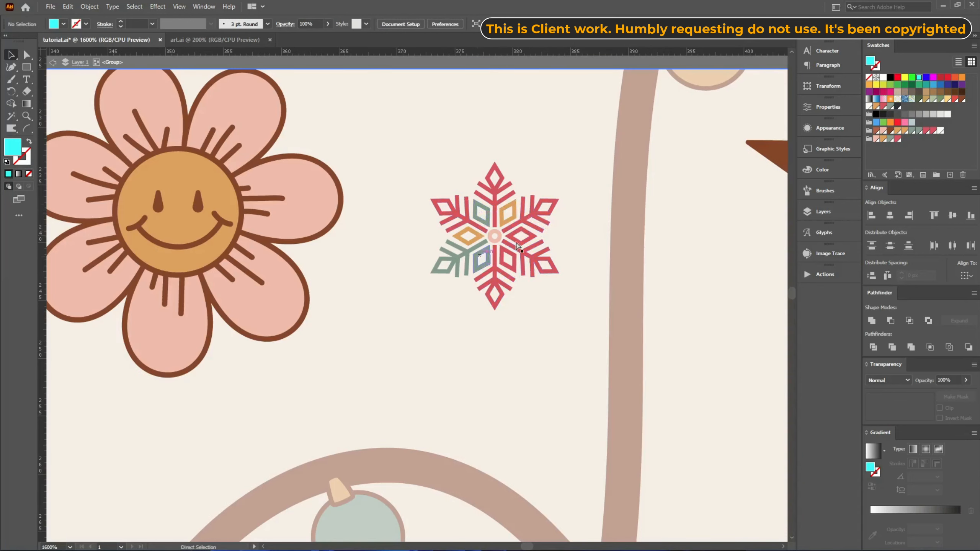
{"action": "left_click", "coordinate": [457, 240]}
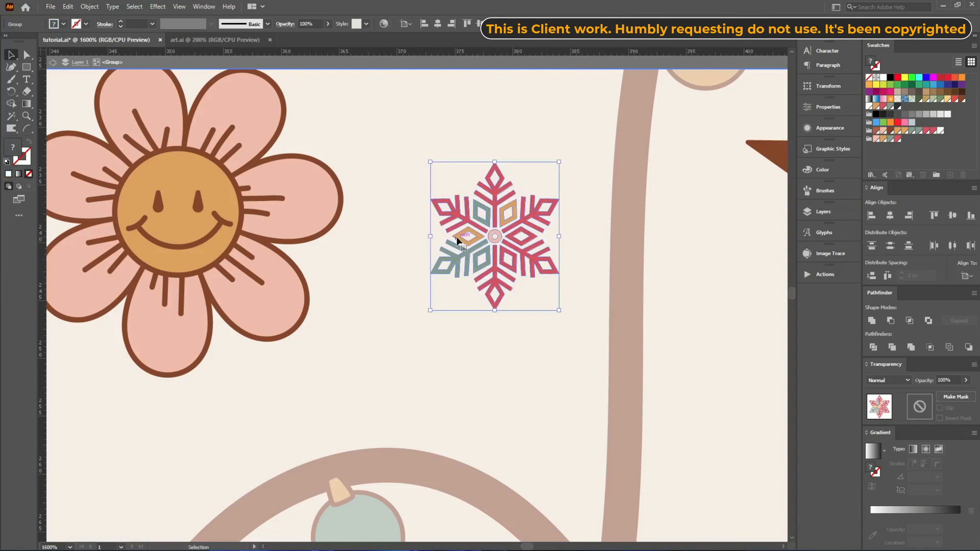
{"action": "key", "text": "i"}
{"action": "left_click", "coordinate": [449, 249]}
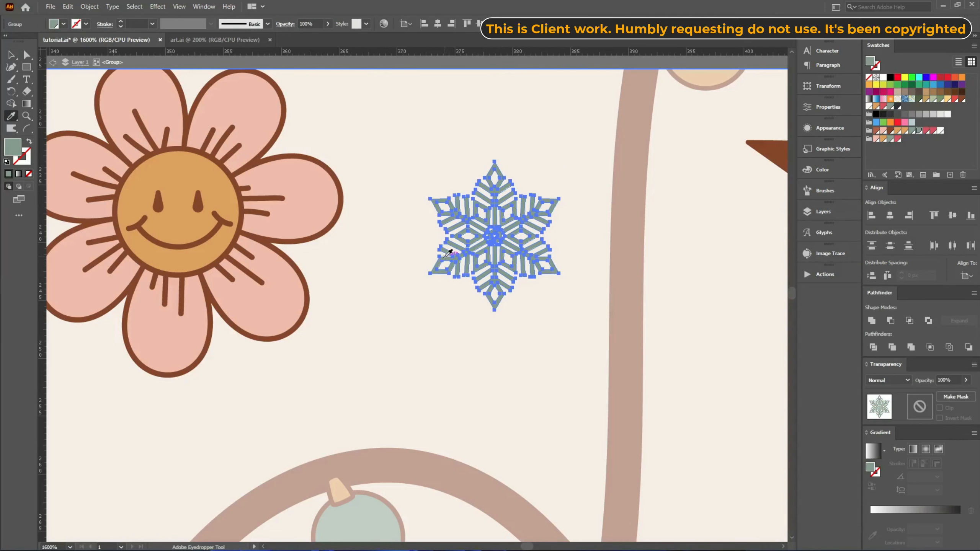
{"action": "scroll", "coordinate": [493, 249], "scroll_direction": "down", "scroll_amount": 4}
{"action": "left_click", "coordinate": [699, 308]}
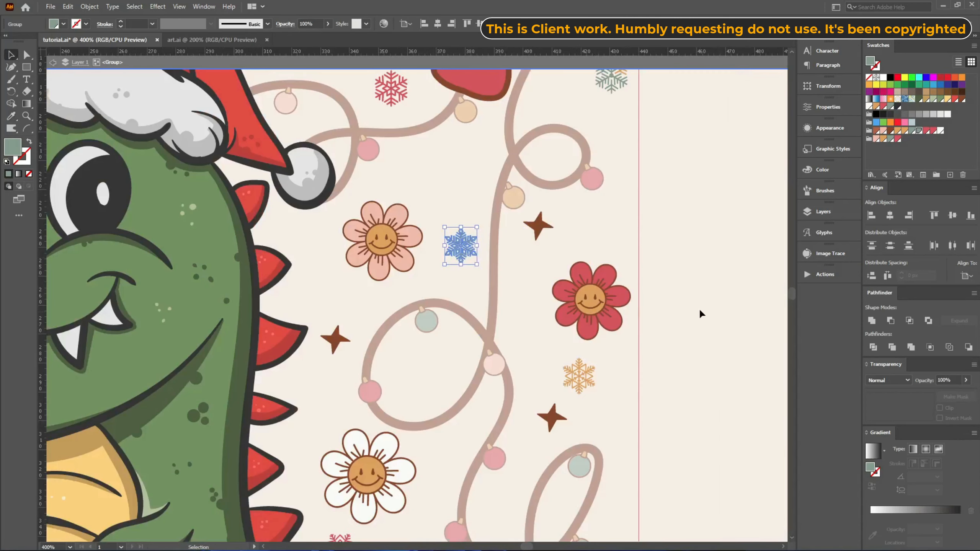
- Recolor the mixed snowflake beside the foot of the Y entirely orange by sampling its orange part with the Eyedropper
{"action": "scroll", "coordinate": [663, 270], "scroll_direction": "up", "scroll_amount": 2}
{"action": "left_click_drag", "start_coordinate": [639, 183], "coordinate": [587, 126]}
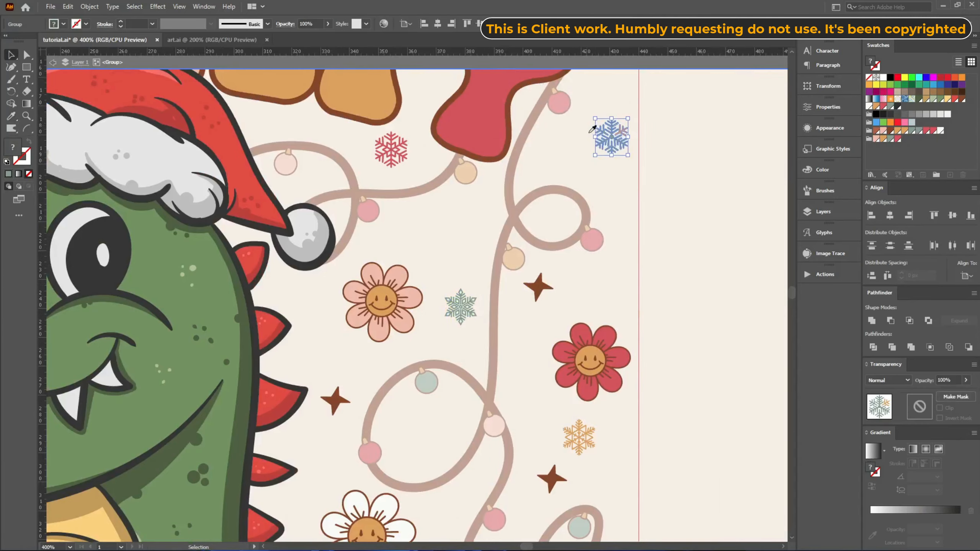
{"action": "key", "text": "i"}
{"action": "left_click", "coordinate": [628, 131]}
{"action": "key", "text": "v"}
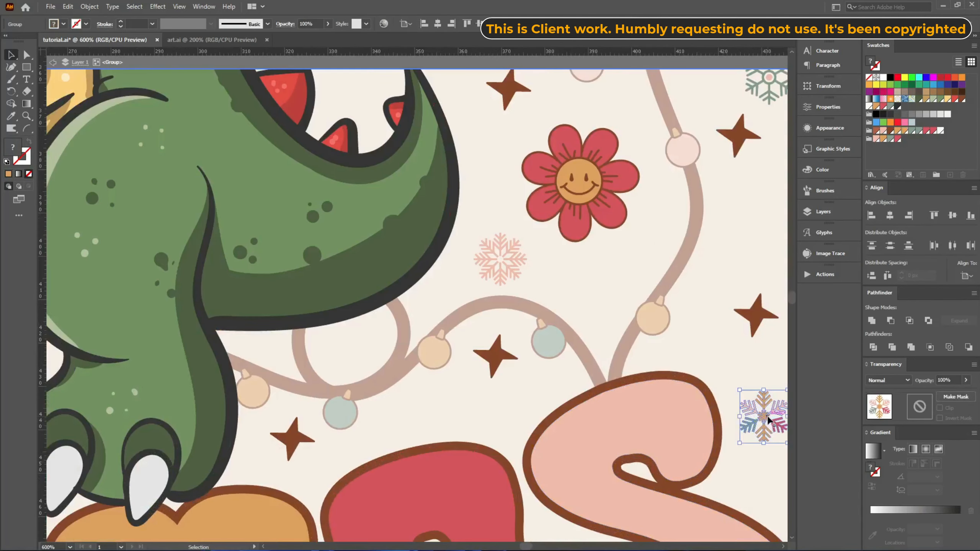
- Recolor the mixed snowflake beside the final S orange by sampling its orange part with the Eyedropper
{"action": "key", "text": "i"}
{"action": "left_click", "coordinate": [767, 414]}
{"action": "key", "text": "v"}
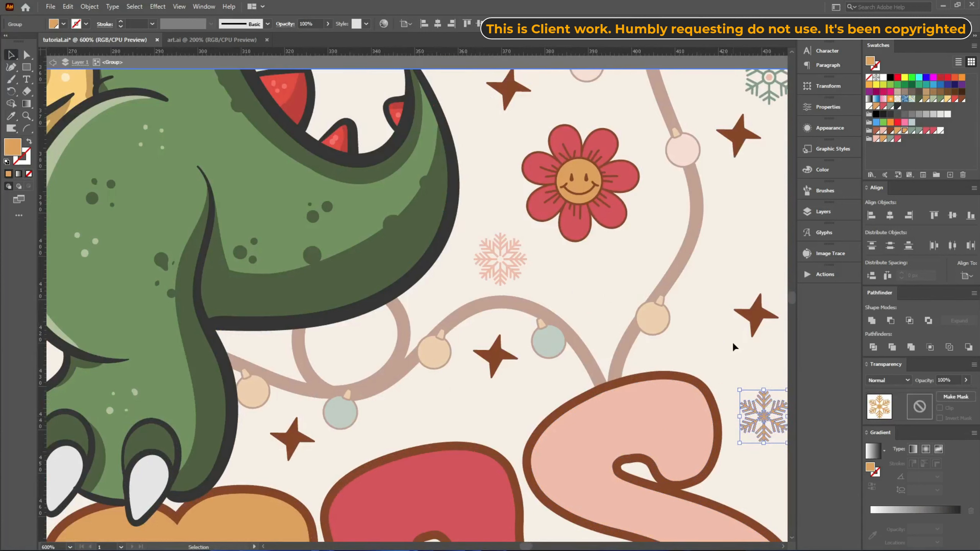
- Recolor the snowflake beside the final S green by sampling the green snowflake near the string lights above it, and deselect it
{"action": "left_click", "coordinate": [732, 342]}
{"action": "left_click", "coordinate": [758, 417]}
{"action": "key", "text": "i"}
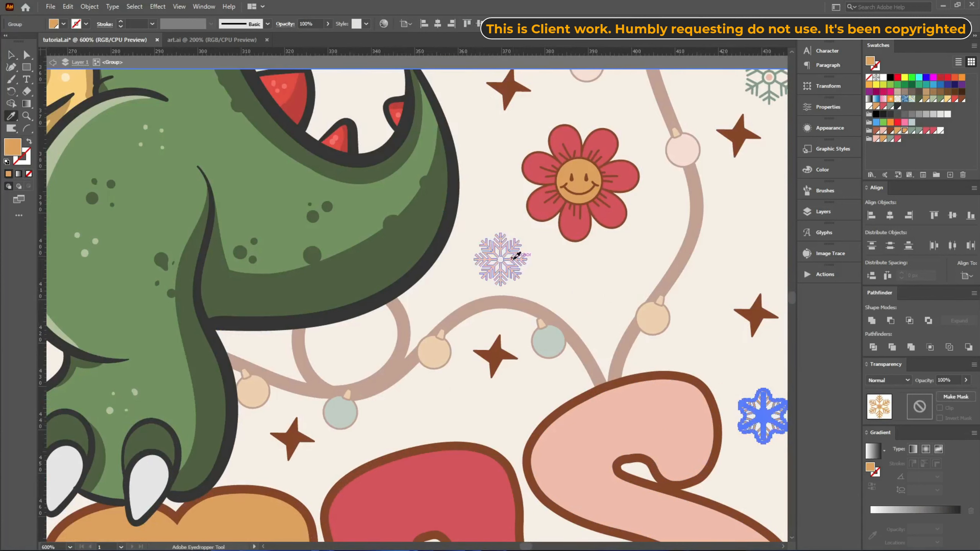
{"action": "left_click", "coordinate": [504, 257]}
{"action": "left_click", "coordinate": [770, 103]}
{"action": "key", "text": "v"}
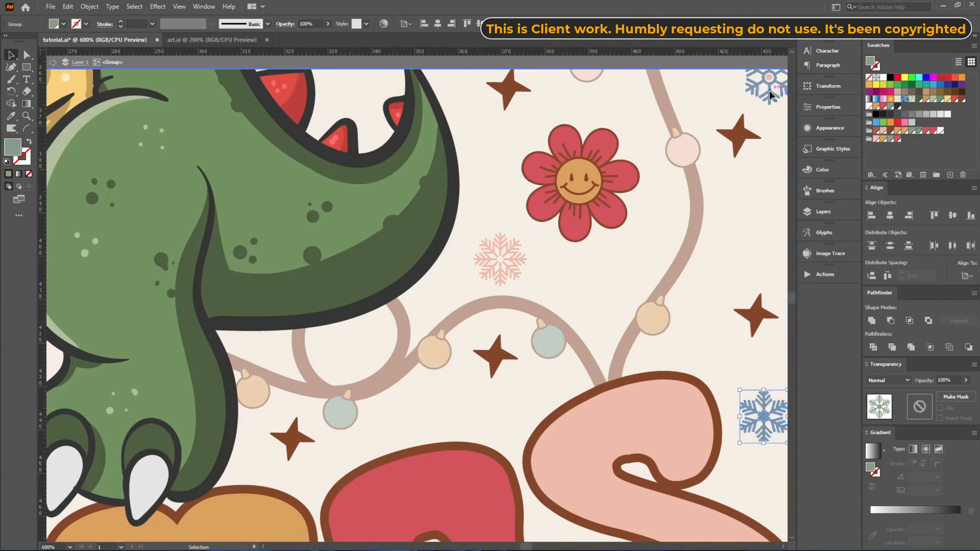
{"action": "left_click", "coordinate": [732, 249]}
- Recolor the pink snowflake outside the lower-left string loop, above the brown star, green with the Eyedropper
{"action": "scroll", "coordinate": [732, 249], "scroll_direction": "down", "scroll_amount": 3}
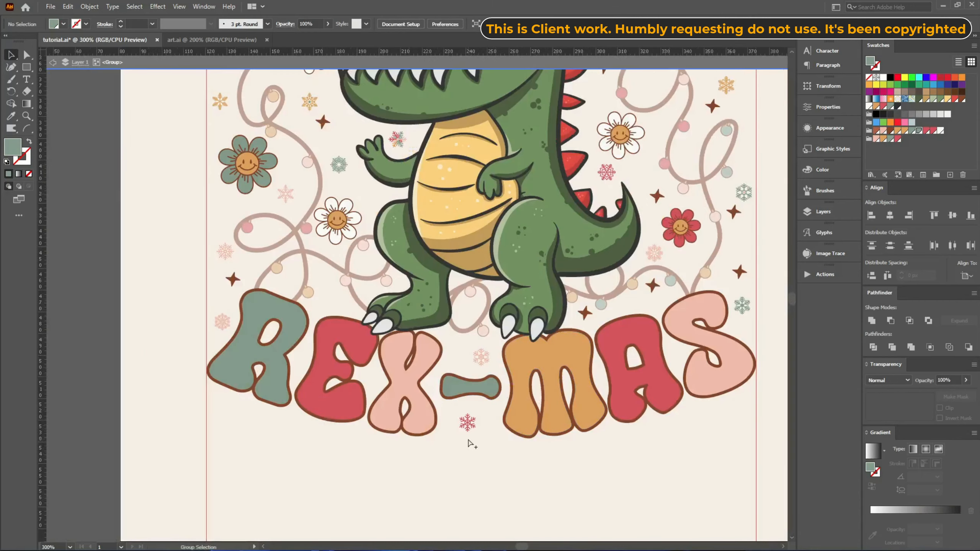
{"action": "scroll", "coordinate": [470, 439], "scroll_direction": "up", "scroll_amount": 2}
{"action": "left_click_drag", "start_coordinate": [376, 215], "coordinate": [600, 416]}
{"action": "left_click_drag", "start_coordinate": [365, 233], "coordinate": [361, 404]}
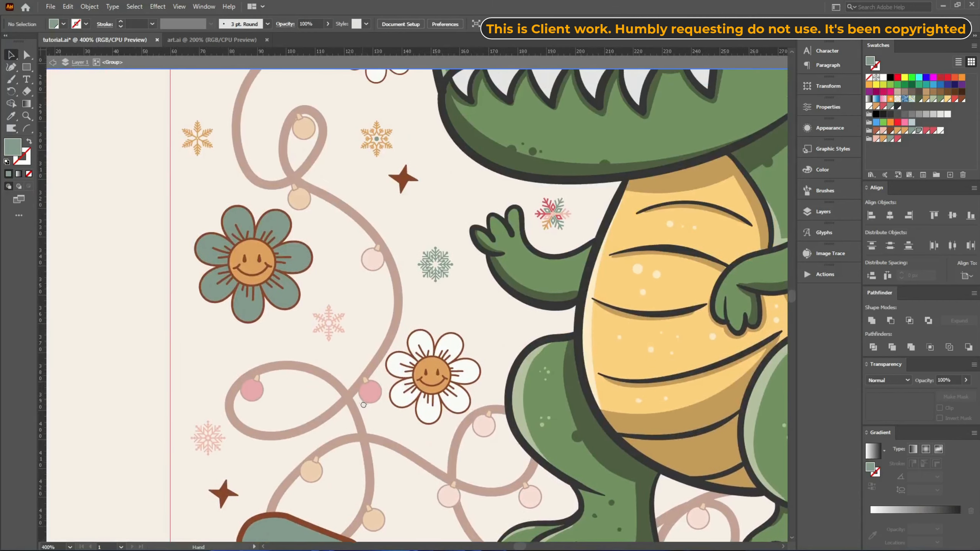
{"action": "left_click_drag", "start_coordinate": [203, 444], "coordinate": [285, 346]}
{"action": "left_click", "coordinate": [290, 340]}
{"action": "key", "text": "i"}
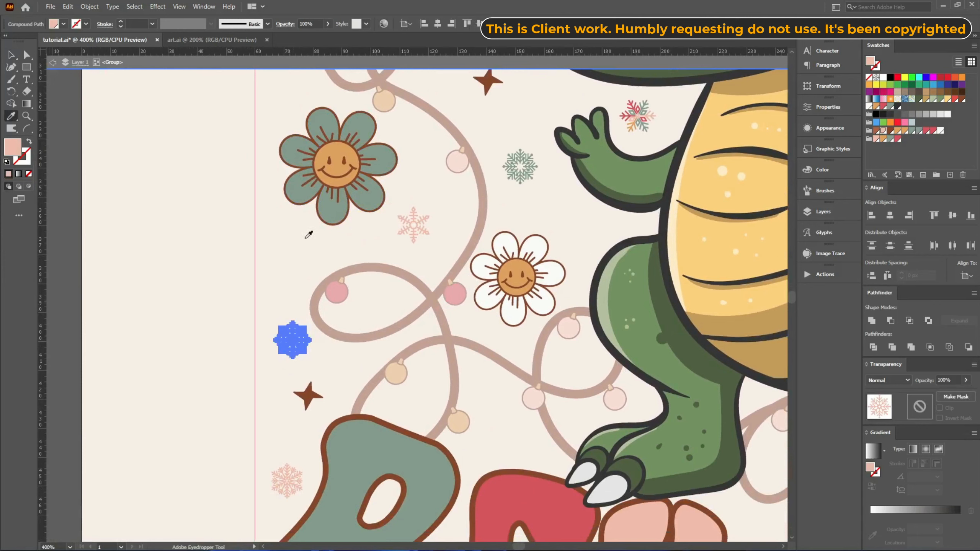
{"action": "key", "text": "v"}
- Recolor the mixed snowflake above the dinosaur's raised hand red, and make the orange snowflake with the green center entirely orange
{"action": "left_click_drag", "start_coordinate": [538, 157], "coordinate": [452, 317]}
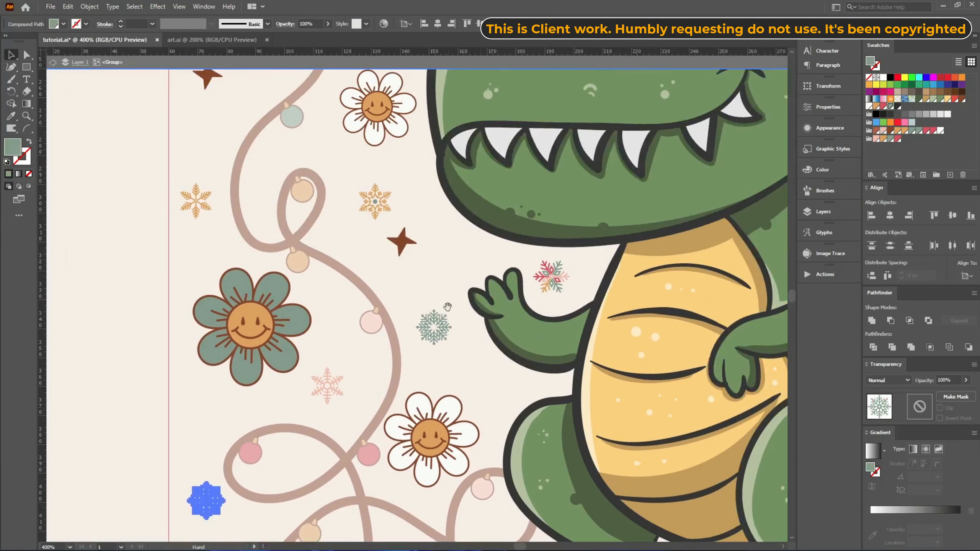
{"action": "left_click", "coordinate": [551, 272]}
{"action": "left_click_drag", "start_coordinate": [553, 275], "coordinate": [380, 208]}
{"action": "key", "text": "i"}
{"action": "left_click", "coordinate": [381, 205]}
{"action": "key", "text": "v"}
- Recolor the mixed snowflake beside the dinosaur's snout green, and the snowflake below the M and E of MERRY orange
{"action": "left_click_drag", "start_coordinate": [337, 182], "coordinate": [359, 417]}
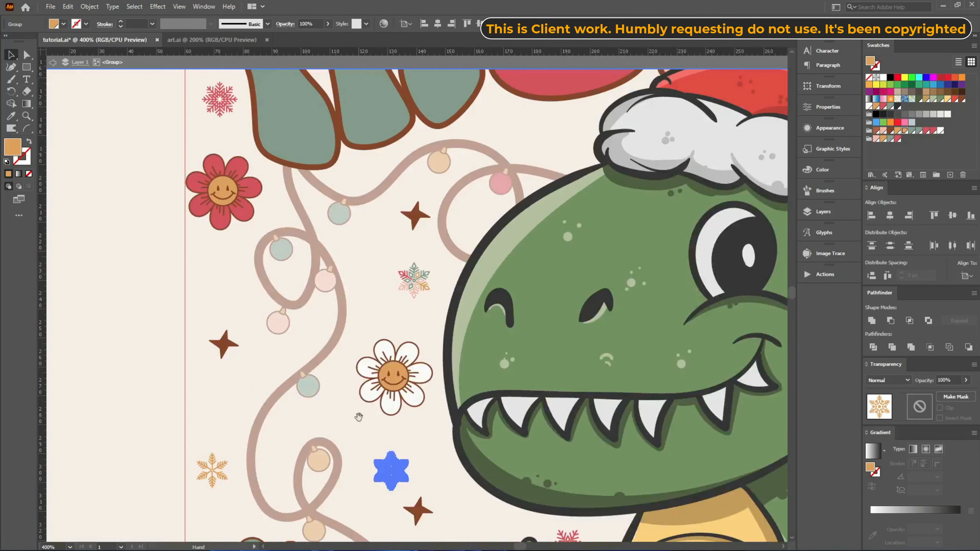
{"action": "left_click", "coordinate": [405, 276]}
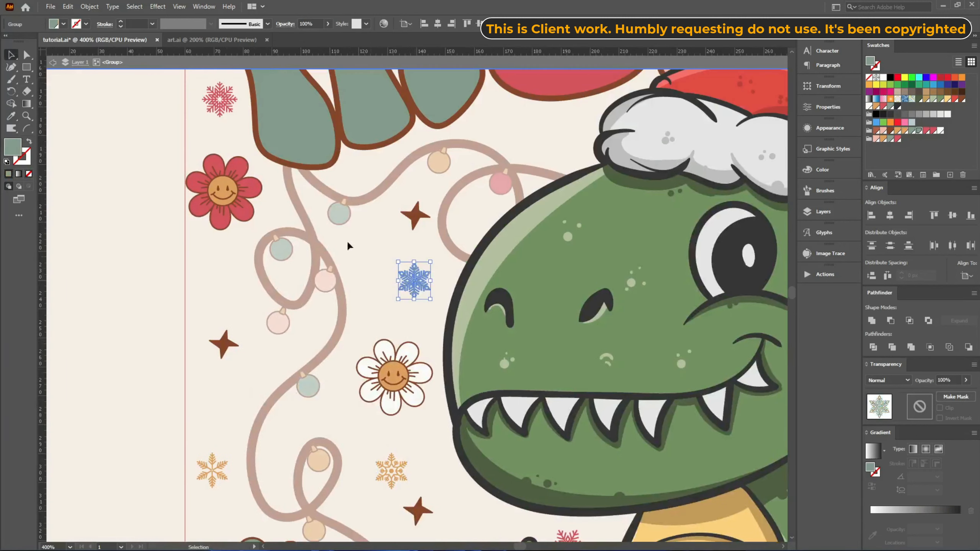
{"action": "scroll", "coordinate": [325, 262], "scroll_direction": "up", "scroll_amount": 3}
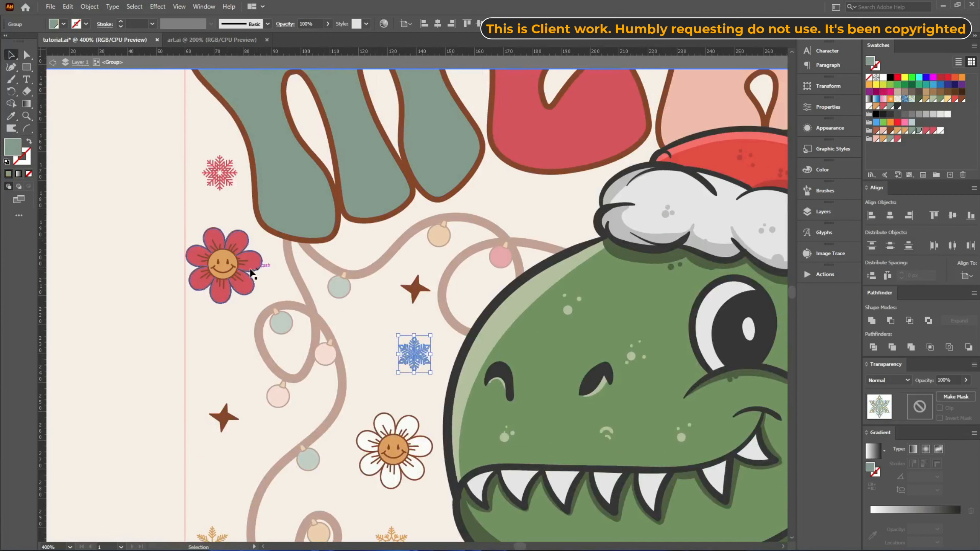
{"action": "left_click_drag", "start_coordinate": [211, 535], "coordinate": [536, 210]}
{"action": "scroll", "coordinate": [150, 293], "scroll_direction": "down", "scroll_amount": 3}
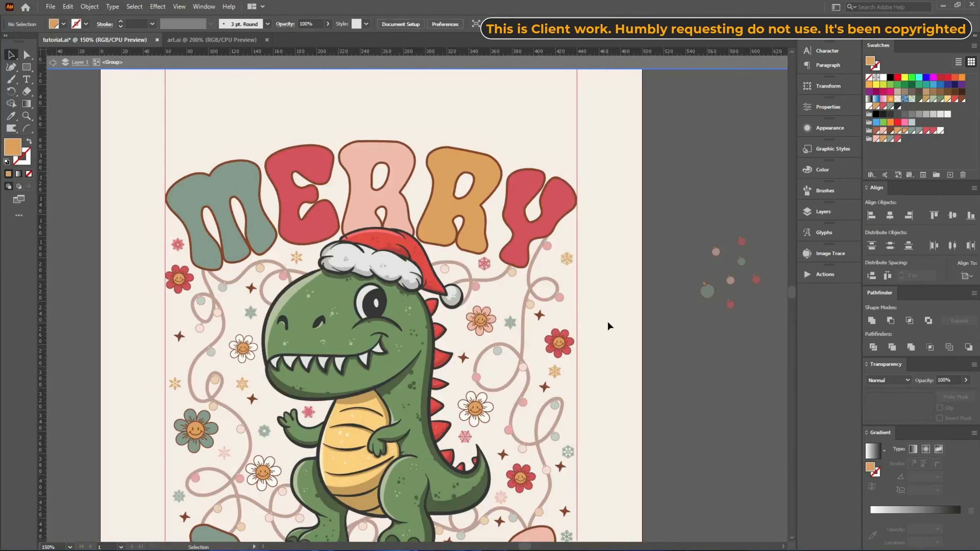
- Recolor the snowflake near the right guide, below the string loop, entirely green with the Eyedropper and deselect it
{"action": "scroll", "coordinate": [607, 321], "scroll_direction": "up", "scroll_amount": 3}
{"action": "left_click_drag", "start_coordinate": [537, 494], "coordinate": [531, 494]}
{"action": "key", "text": "i"}
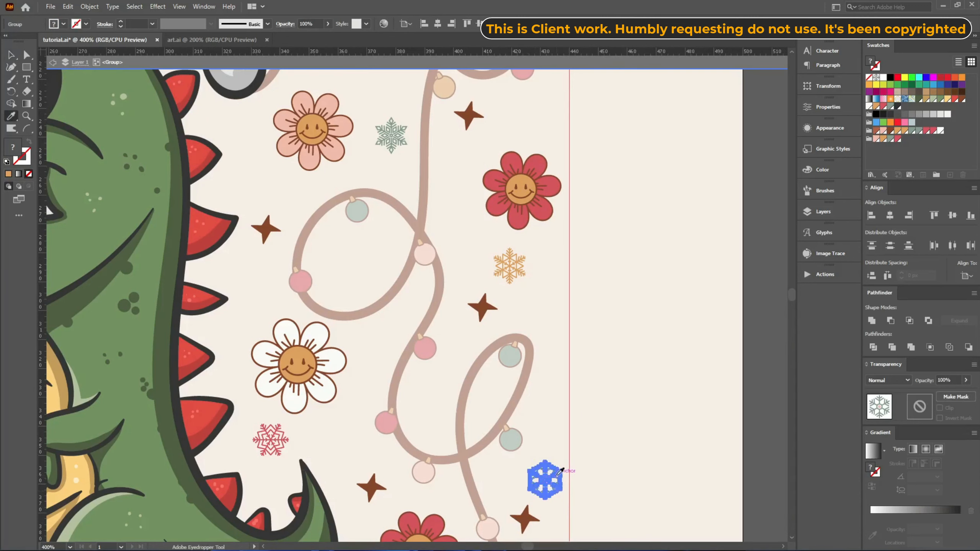
{"action": "left_click", "coordinate": [560, 474]}
{"action": "key", "text": "v"}
{"action": "left_click", "coordinate": [619, 445]}
- Move the green snowflake beside the pink daisy slightly down, and place a copy of the orange snowflake in the gap above it
{"action": "scroll", "coordinate": [604, 317], "scroll_direction": "down", "scroll_amount": 1}
{"action": "scroll", "coordinate": [602, 308], "scroll_direction": "down", "scroll_amount": 4}
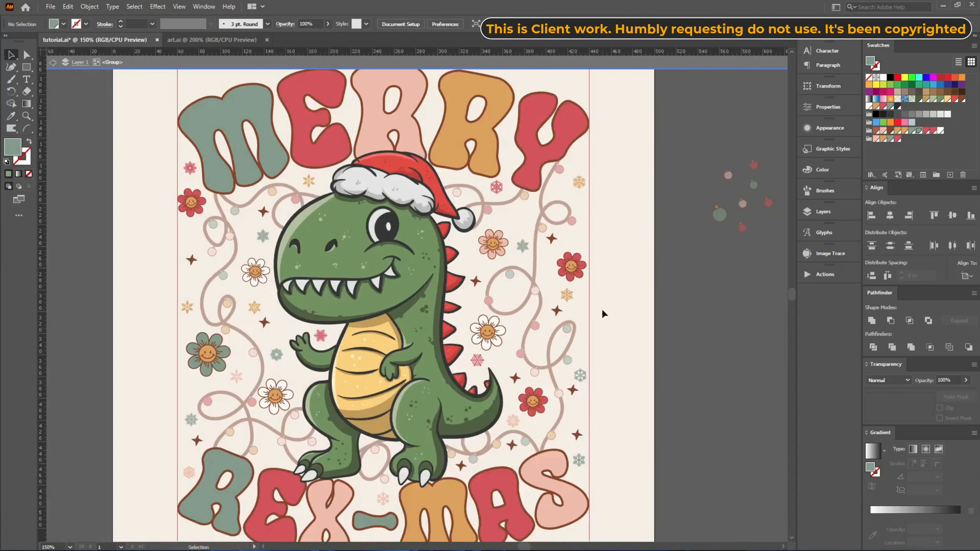
{"action": "scroll", "coordinate": [593, 298], "scroll_direction": "up", "scroll_amount": 4}
{"action": "scroll", "coordinate": [522, 242], "scroll_direction": "up", "scroll_amount": 2}
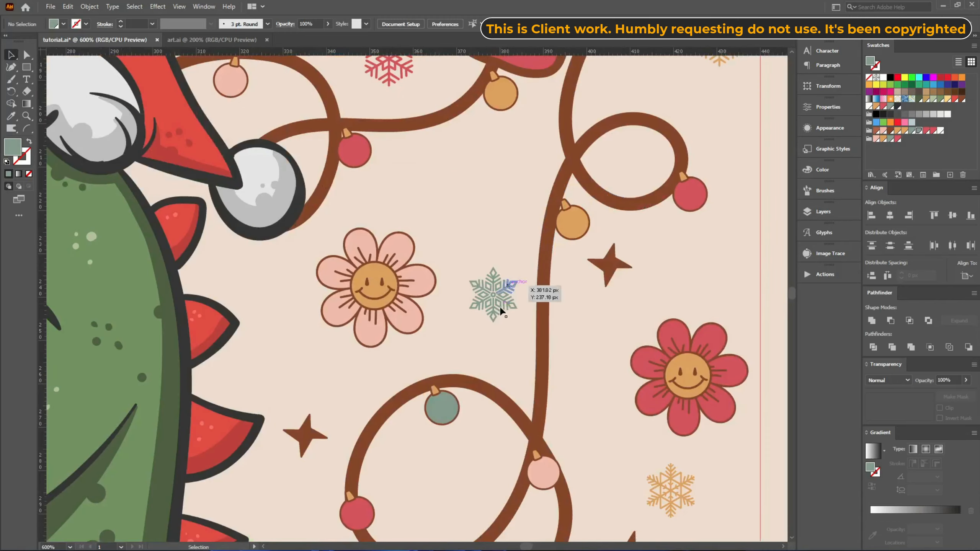
{"action": "double_click", "coordinate": [518, 257]}
{"action": "left_click_drag", "start_coordinate": [518, 257], "coordinate": [518, 264]}
{"action": "left_click_drag", "start_coordinate": [496, 336], "coordinate": [496, 337]}
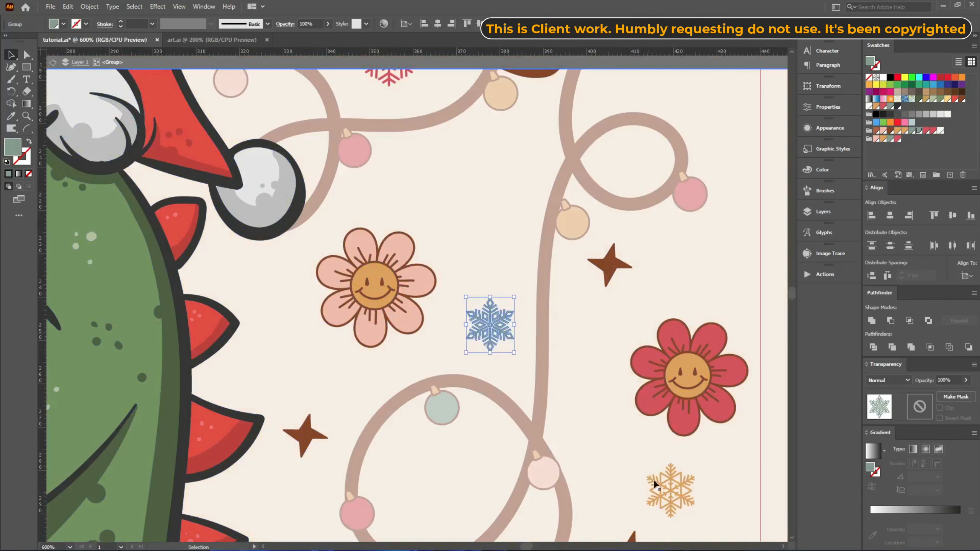
{"action": "left_click_drag", "start_coordinate": [654, 479], "coordinate": [471, 154]}
{"action": "scroll", "coordinate": [674, 274], "scroll_direction": "down", "scroll_amount": 3}
{"action": "double_click", "coordinate": [724, 267]}
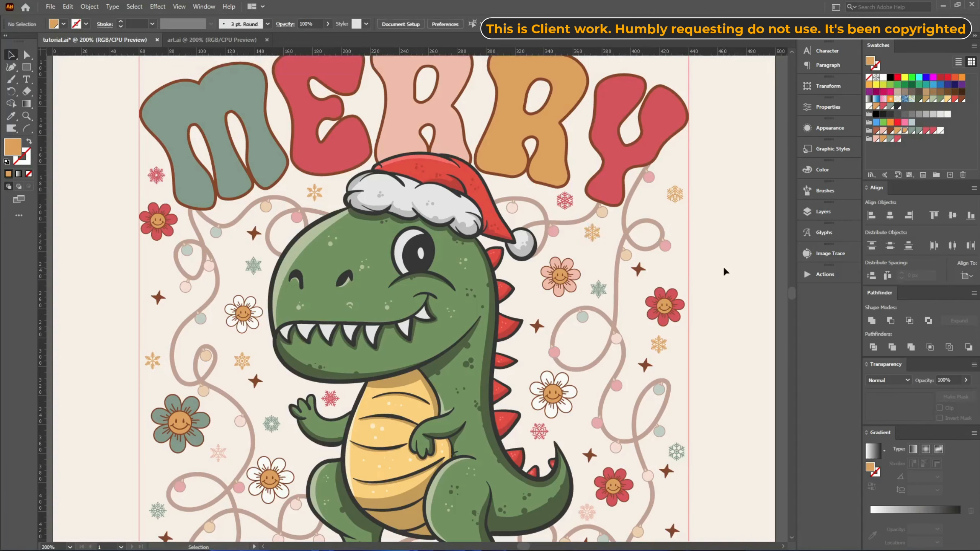
- Isolate the decorations group and proportionally enlarge the red snowflake below the hyphen of REX-MAS
{"action": "scroll", "coordinate": [448, 229], "scroll_direction": "down", "scroll_amount": 2}
{"action": "scroll", "coordinate": [436, 479], "scroll_direction": "up", "scroll_amount": 5}
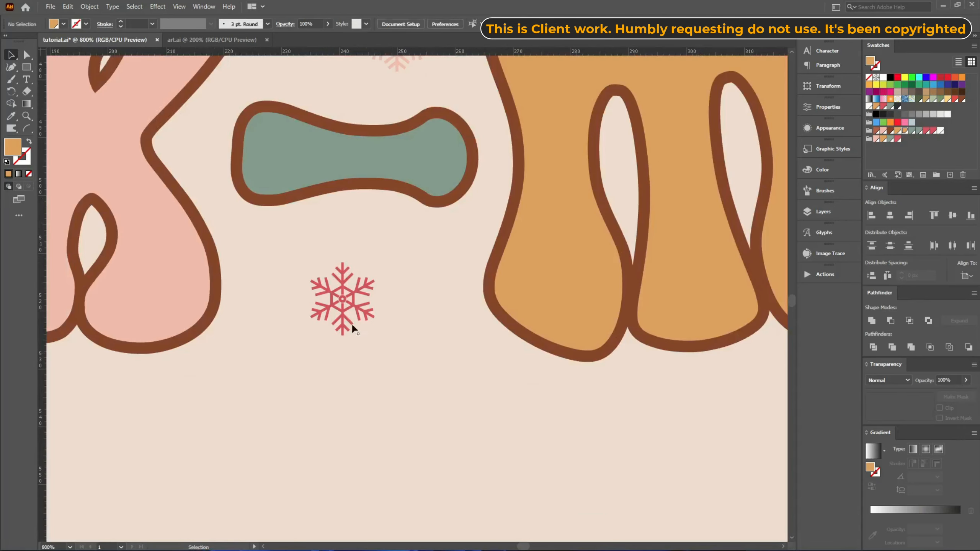
{"action": "left_click", "coordinate": [343, 303]}
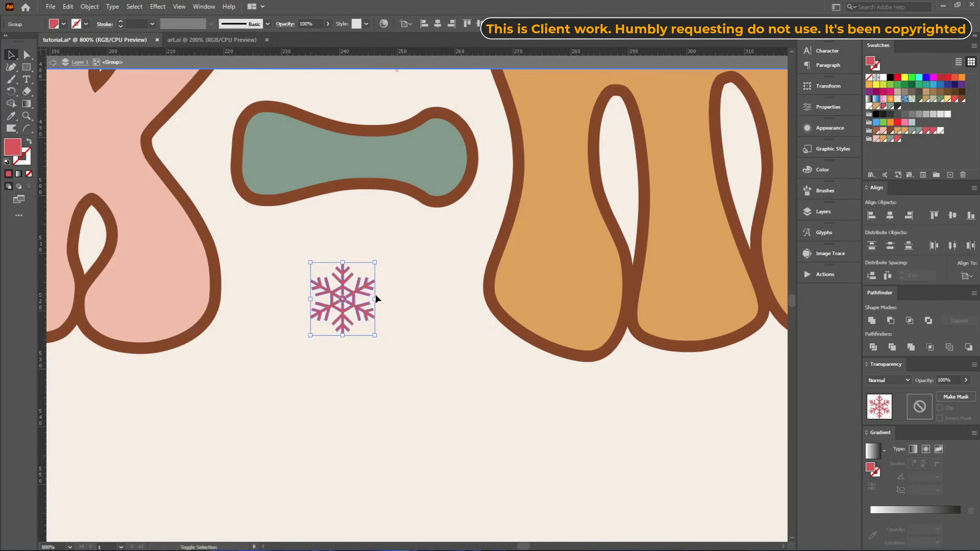
{"action": "left_click_drag", "start_coordinate": [375, 299], "coordinate": [404, 300]}
- Enlarge the pink snowflake above the hyphen, adjust its position between the X and M, and leave the group's isolation
{"action": "scroll", "coordinate": [408, 312], "scroll_direction": "up", "scroll_amount": 3}
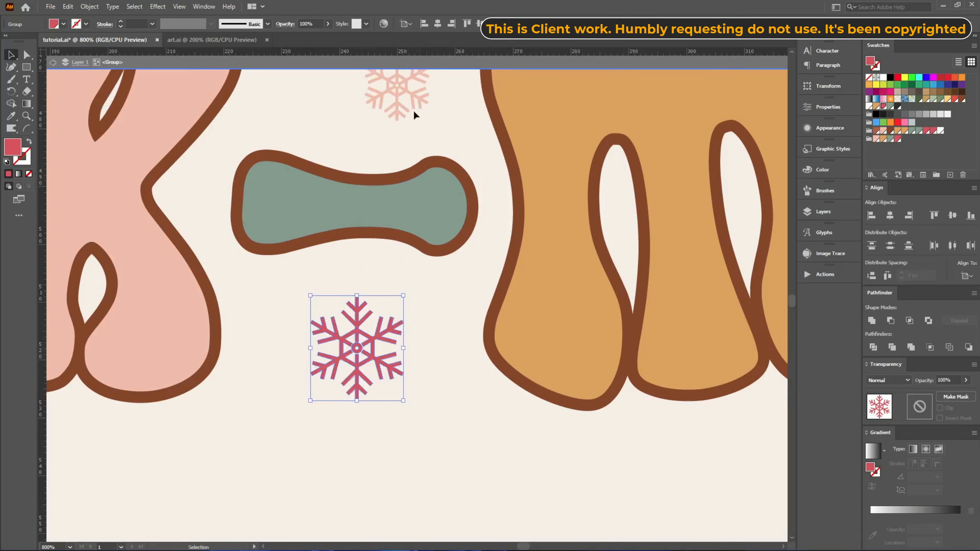
{"action": "scroll", "coordinate": [414, 113], "scroll_direction": "up", "scroll_amount": 3}
{"action": "left_click", "coordinate": [402, 149]}
{"action": "left_click_drag", "start_coordinate": [364, 135], "coordinate": [331, 136]}
{"action": "scroll", "coordinate": [409, 228], "scroll_direction": "up", "scroll_amount": 5}
{"action": "left_click_drag", "start_coordinate": [381, 221], "coordinate": [369, 213]}
{"action": "key", "text": "Escape"}
{"action": "scroll", "coordinate": [431, 223], "scroll_direction": "down", "scroll_amount": 3}
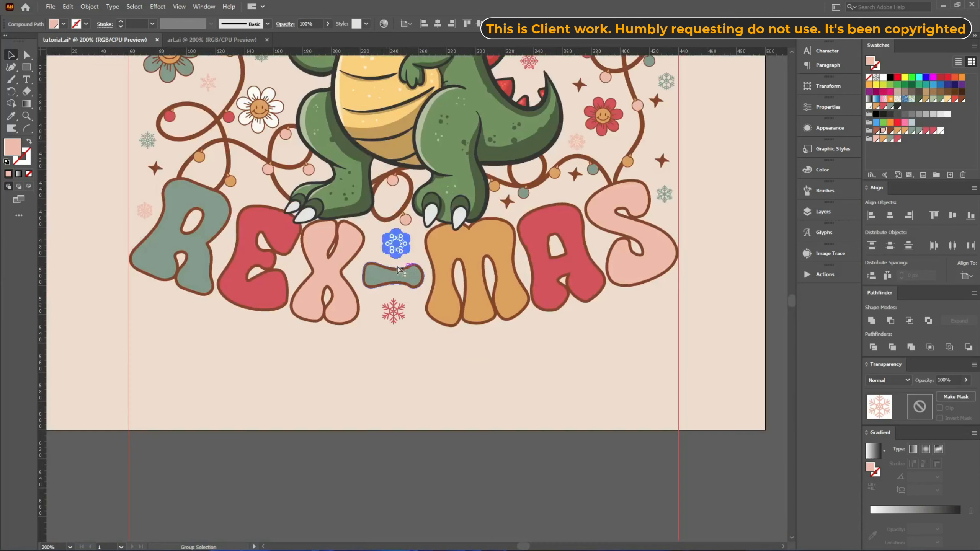
{"action": "left_click", "coordinate": [446, 408]}
- Isolate the decorations group, enlarge the green snowflake beside the final S, and leave isolation
{"action": "scroll", "coordinate": [681, 199], "scroll_direction": "up", "scroll_amount": 4}
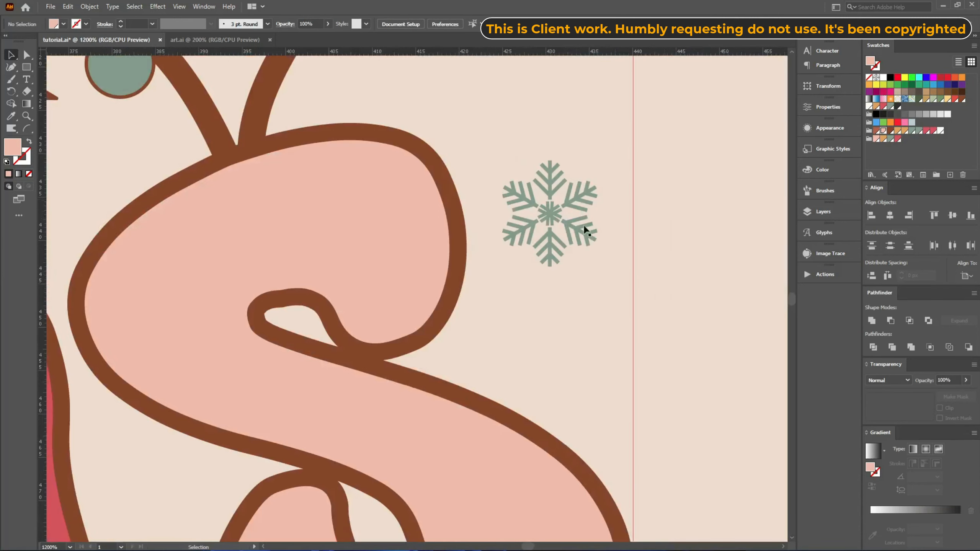
{"action": "double_click", "coordinate": [582, 226]}
{"action": "left_click_drag", "start_coordinate": [599, 211], "coordinate": [625, 212]}
{"action": "double_click", "coordinate": [675, 211]}
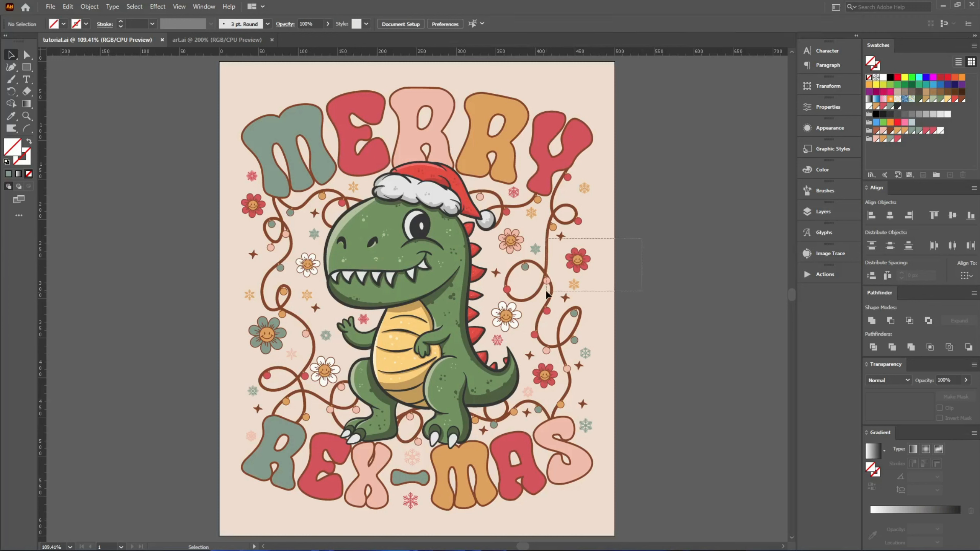
{"action": "key", "text": "ctrl+a"}
{"action": "left_click_drag", "start_coordinate": [647, 108], "coordinate": [560, 144]}
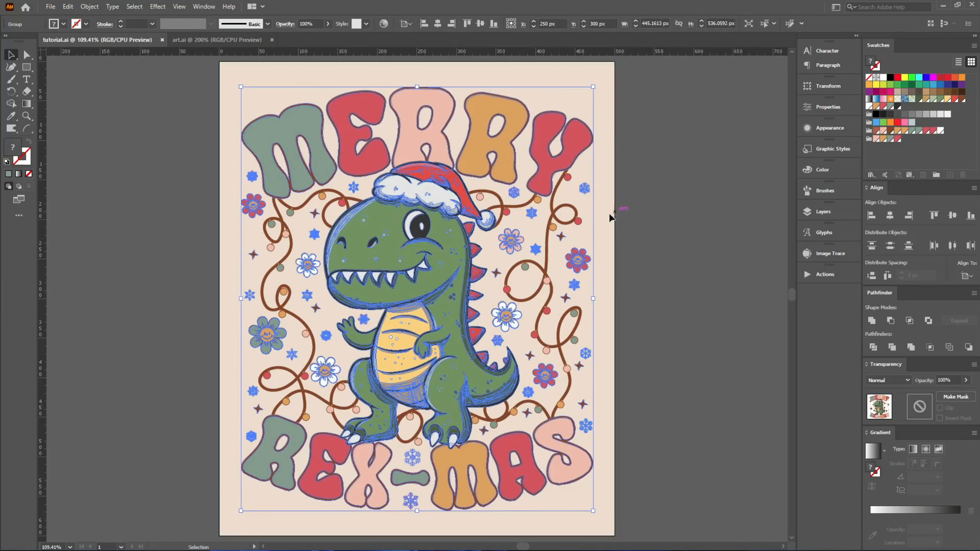
{"action": "left_click", "coordinate": [112, 279]}
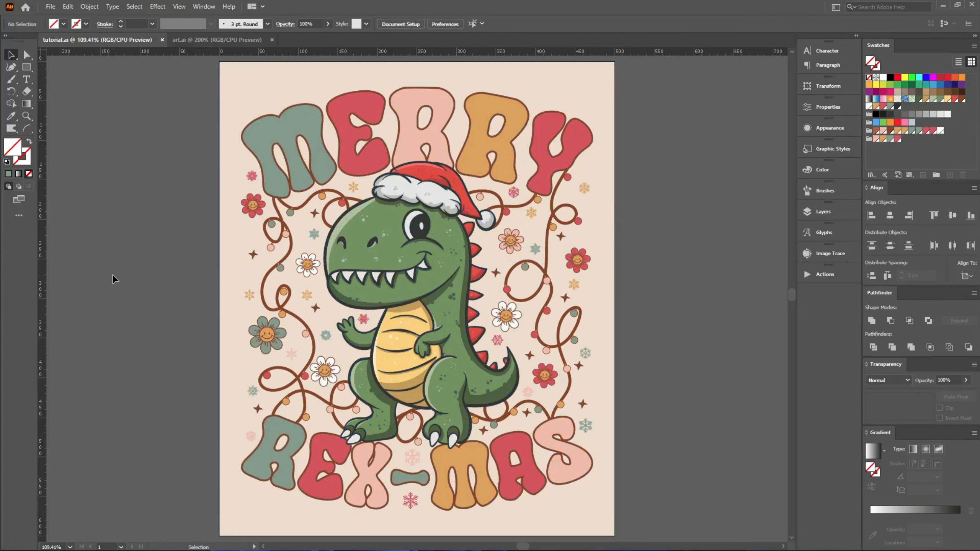